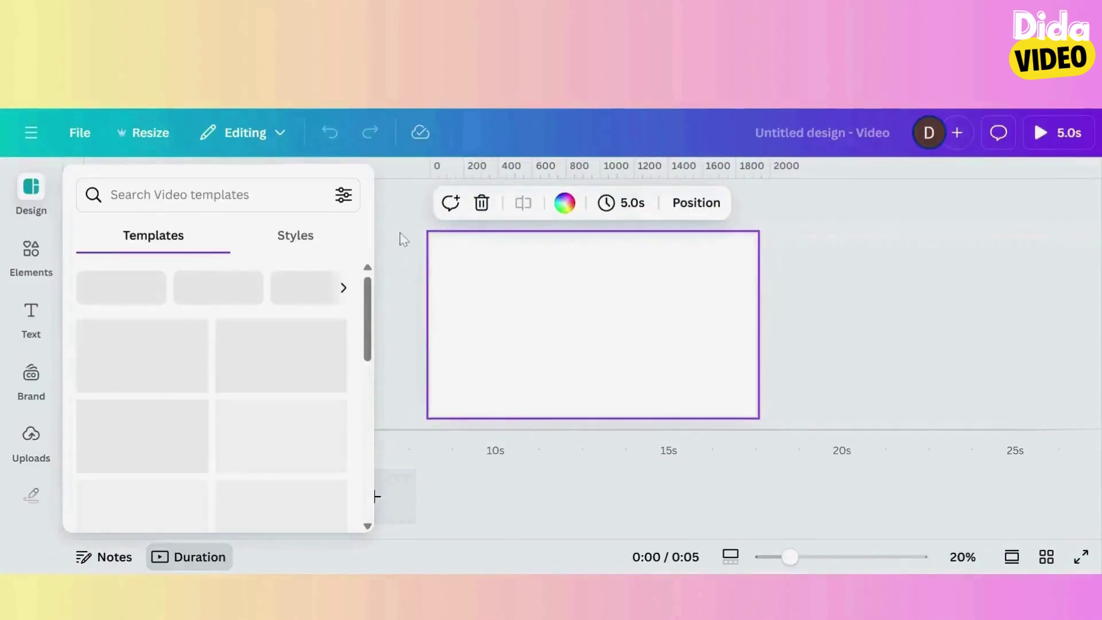
Step: Search the elements for "christmas", limit the results to graphics, and narrow them to the suggested Christmas background search
{"action": "left_click", "coordinate": [36, 258]}
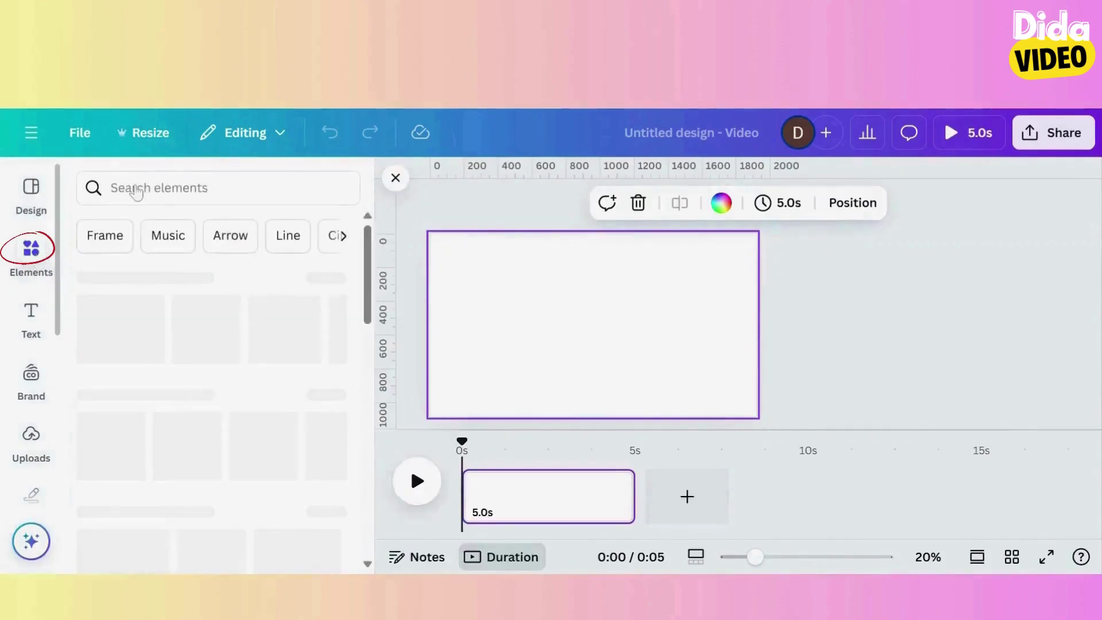
{"action": "left_click", "coordinate": [191, 198]}
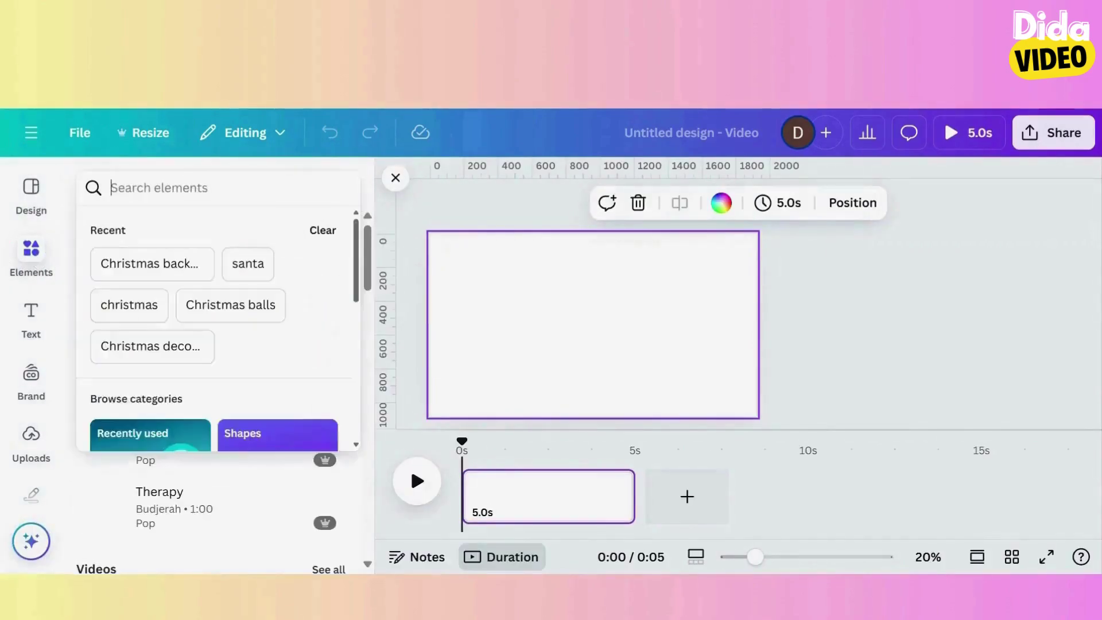
{"action": "type", "text": "chri"}
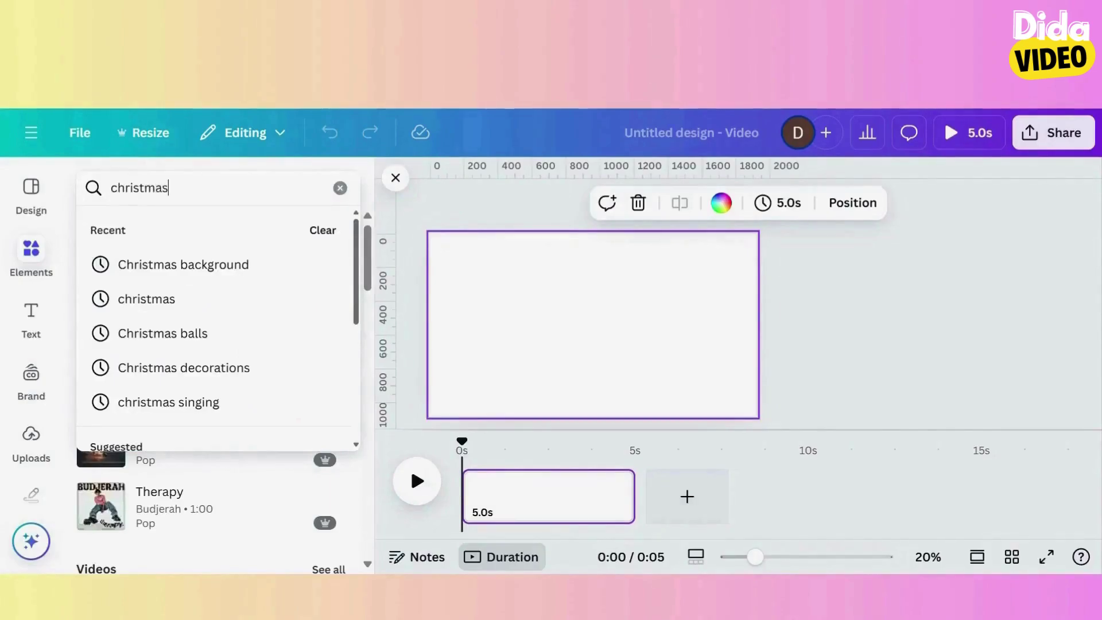
{"action": "type", "text": "stmas"}
{"action": "key", "text": "Return"}
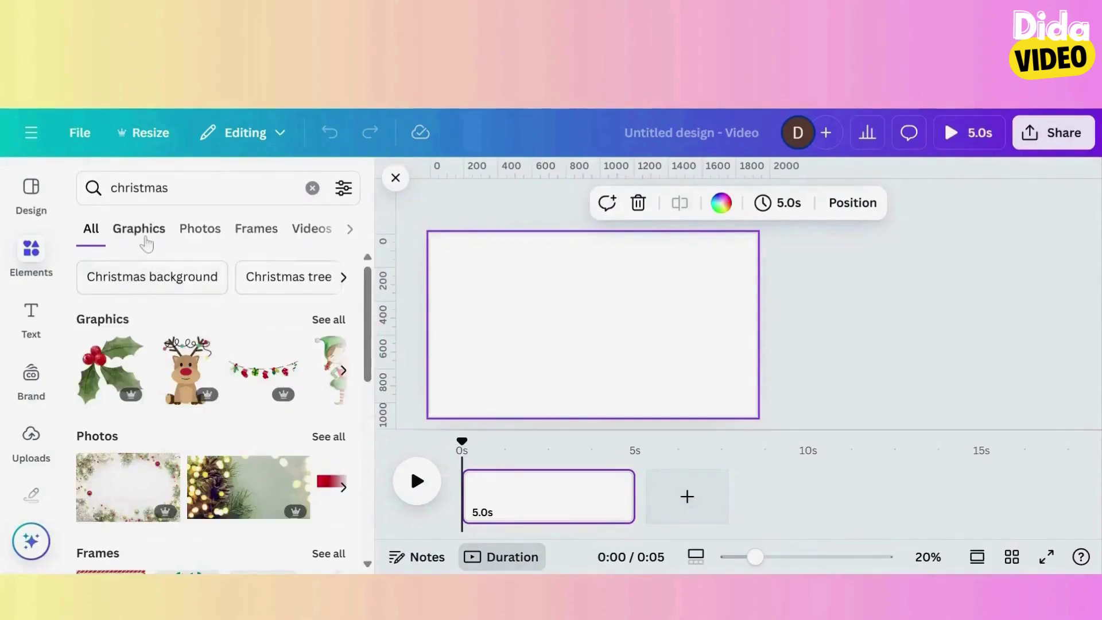
{"action": "left_click", "coordinate": [140, 229]}
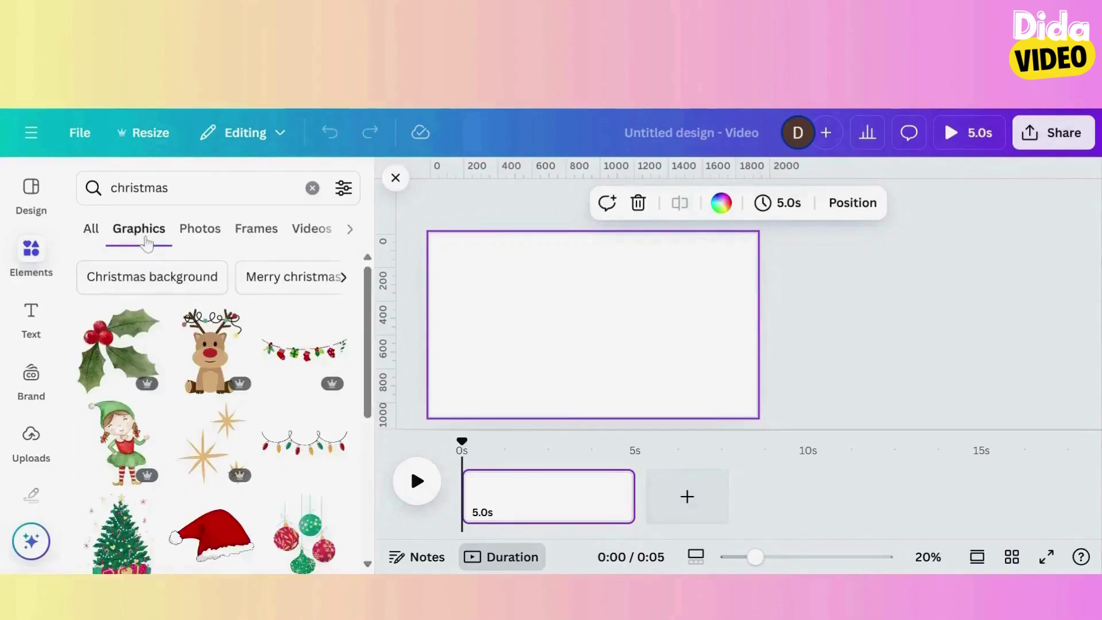
{"action": "scroll", "coordinate": [199, 380], "scroll_direction": "down", "scroll_amount": 10}
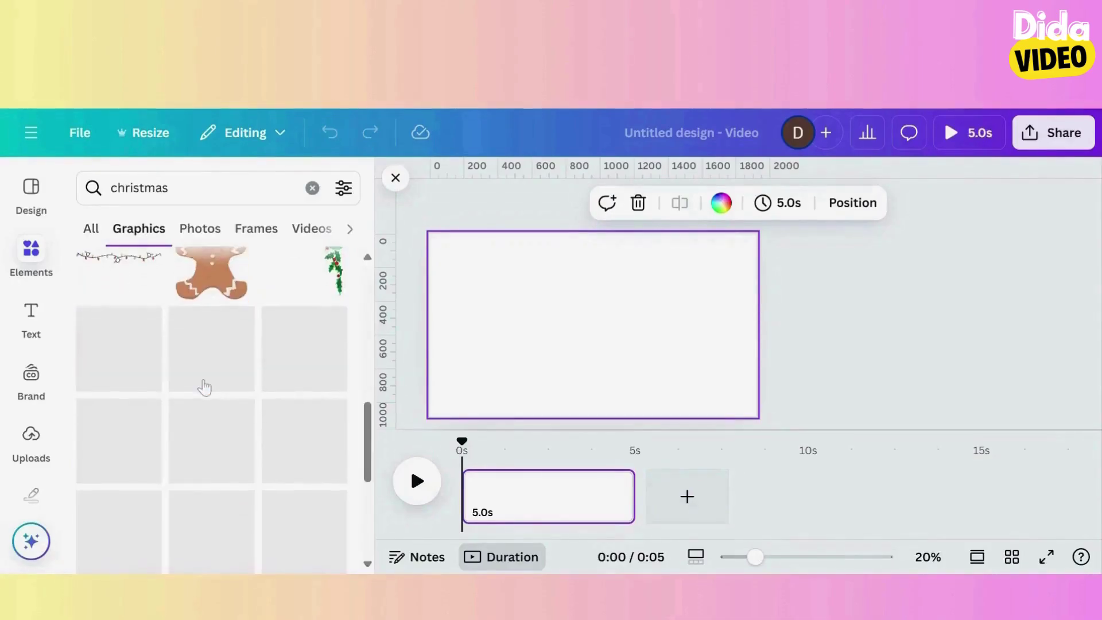
{"action": "scroll", "coordinate": [172, 345], "scroll_direction": "up", "scroll_amount": 10}
{"action": "left_click", "coordinate": [142, 280]}
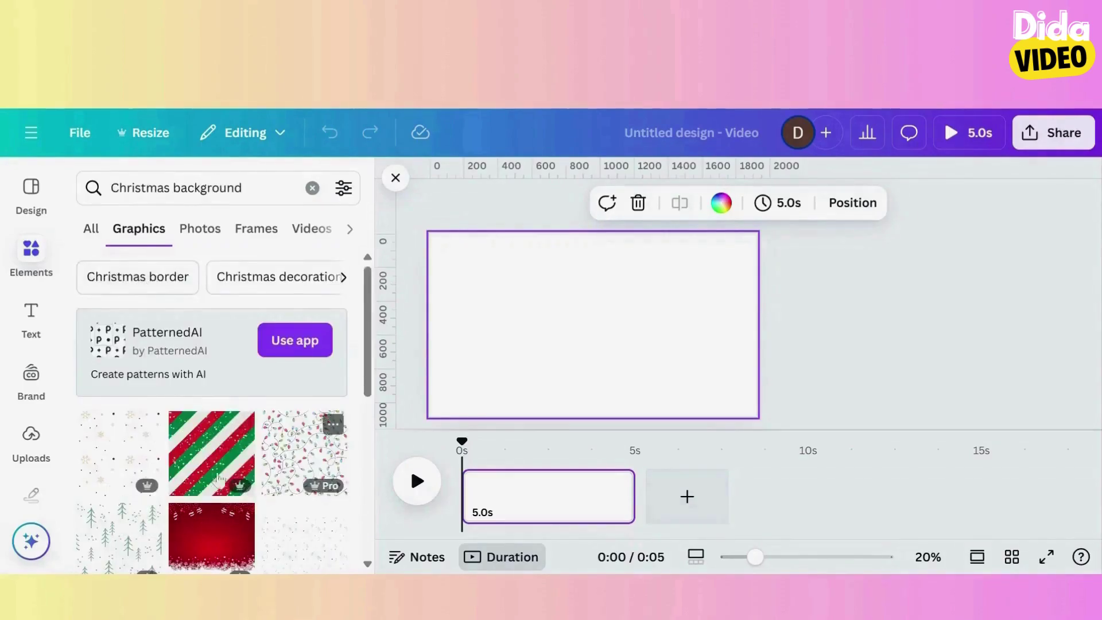
Step: Add the white snowflake-and-dots pattern graphic, enlarge it to the full page height and align it with the page's left edge
{"action": "left_click", "coordinate": [114, 450]}
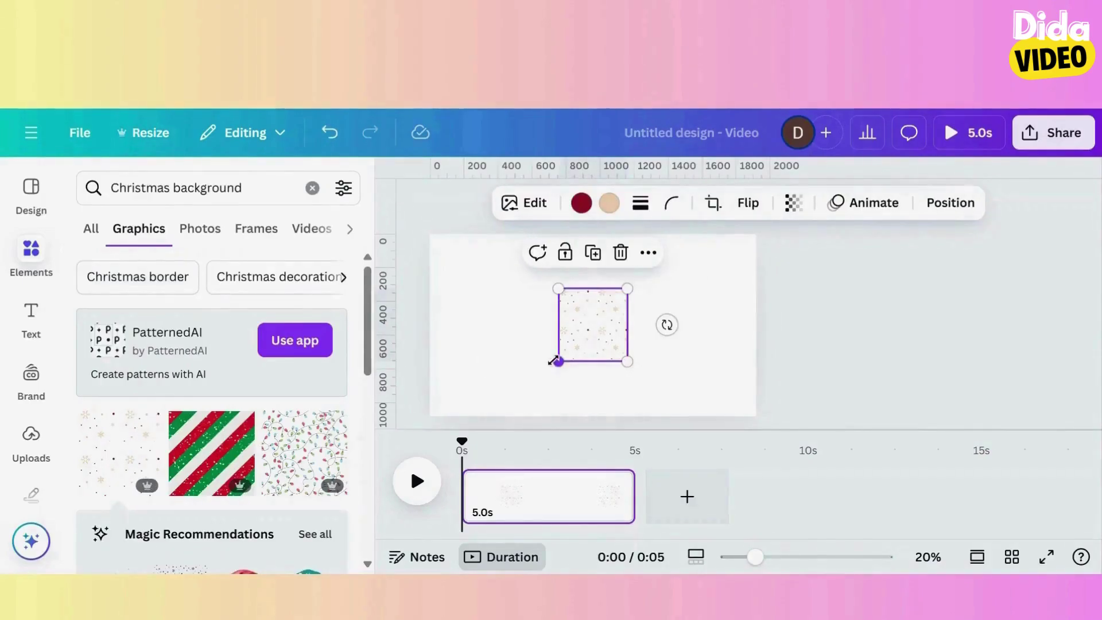
{"action": "left_click_drag", "start_coordinate": [554, 360], "coordinate": [507, 415]}
{"action": "left_click_drag", "start_coordinate": [507, 289], "coordinate": [438, 252]}
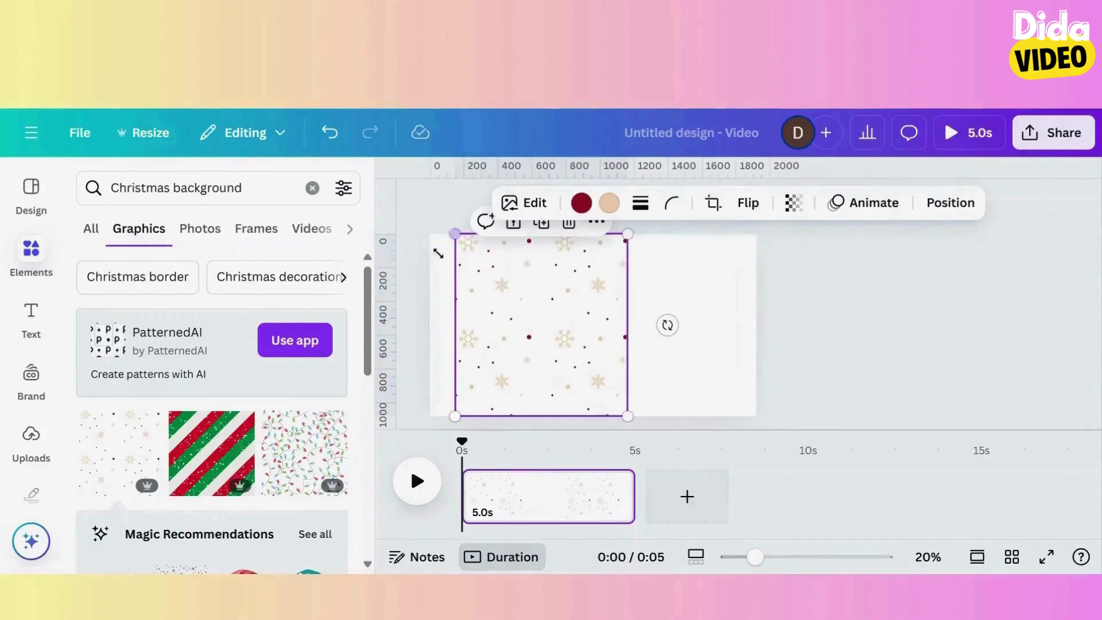
{"action": "left_click_drag", "start_coordinate": [535, 336], "coordinate": [514, 330]}
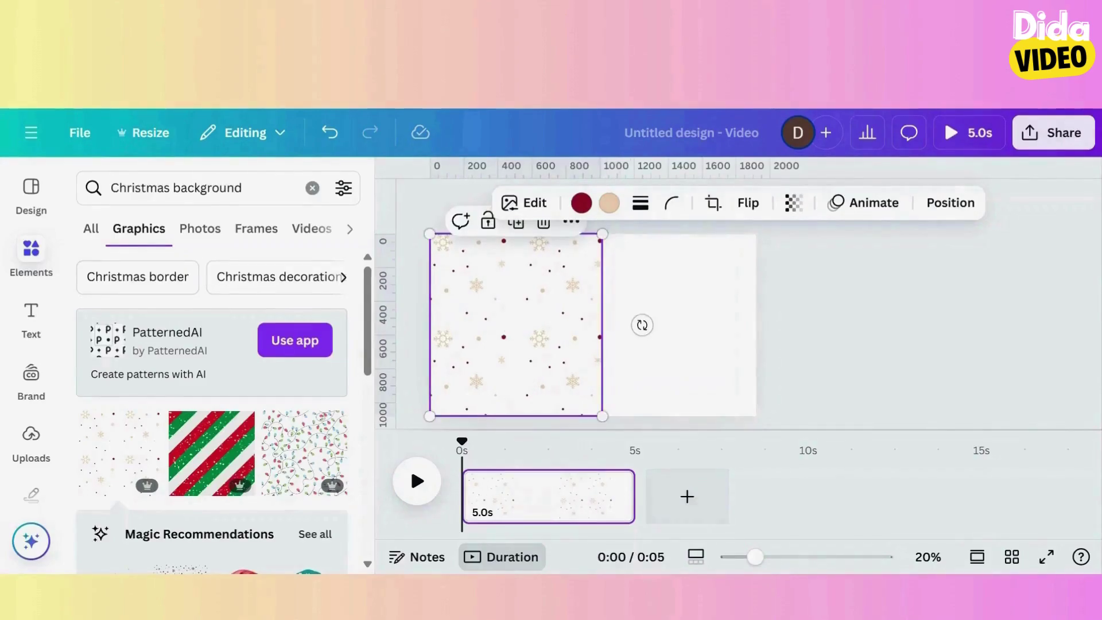
Step: Duplicate the snowflake pattern and place the copy beside the original to cover the rest of the page
{"action": "left_click_drag", "start_coordinate": [531, 296], "coordinate": [699, 289]}
{"action": "left_click", "coordinate": [561, 311]}
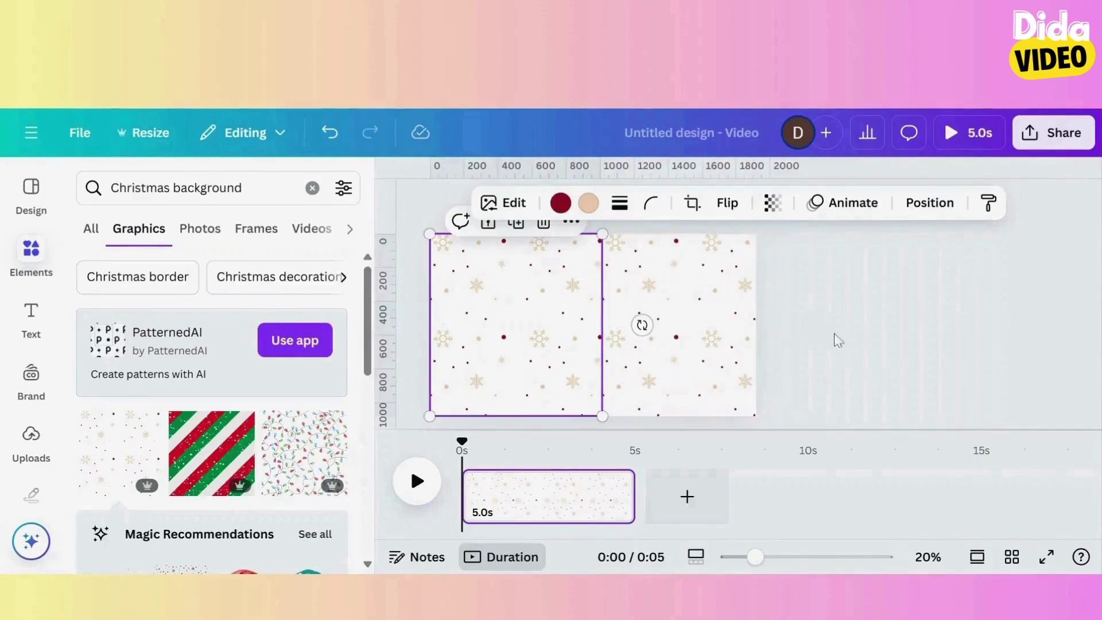
{"action": "left_click", "coordinate": [563, 513]}
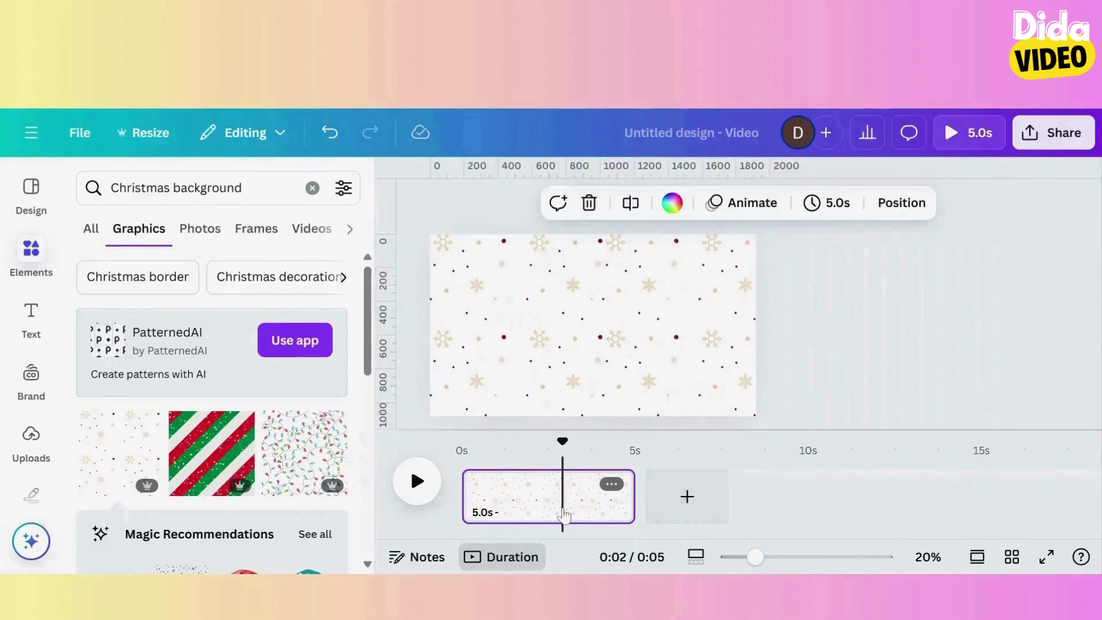
Step: Add the recently used Santa, banjo-playing reindeer, Mrs. Claus with green book, and reindeer with red book graphics to the page
{"action": "left_click", "coordinate": [312, 188]}
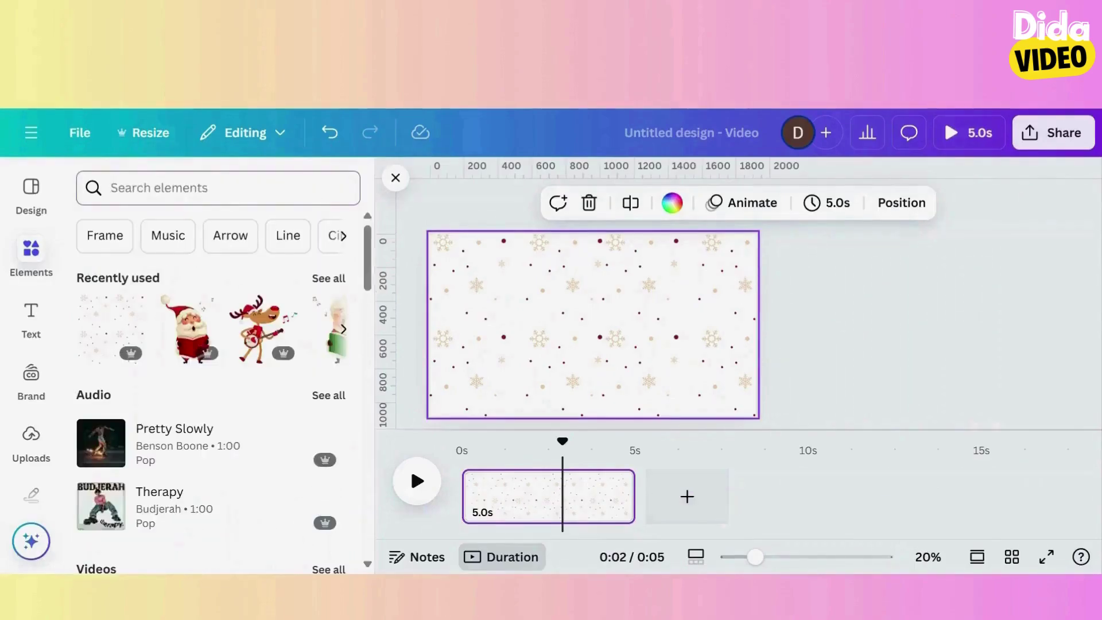
{"action": "scroll", "coordinate": [155, 344], "scroll_direction": "right", "scroll_amount": 1}
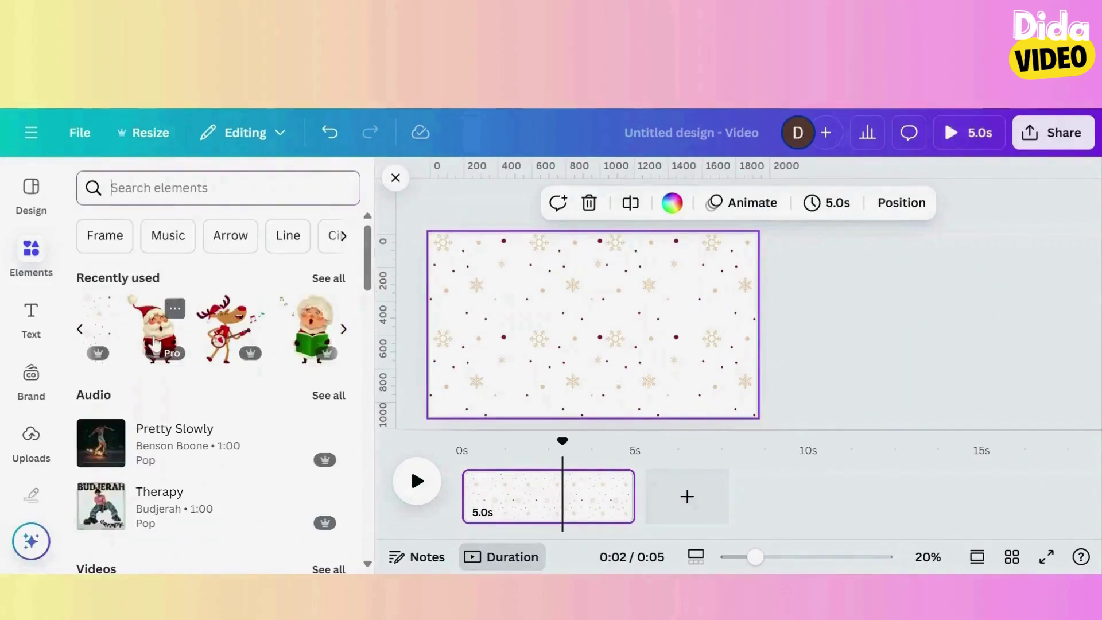
{"action": "left_click", "coordinate": [155, 344]}
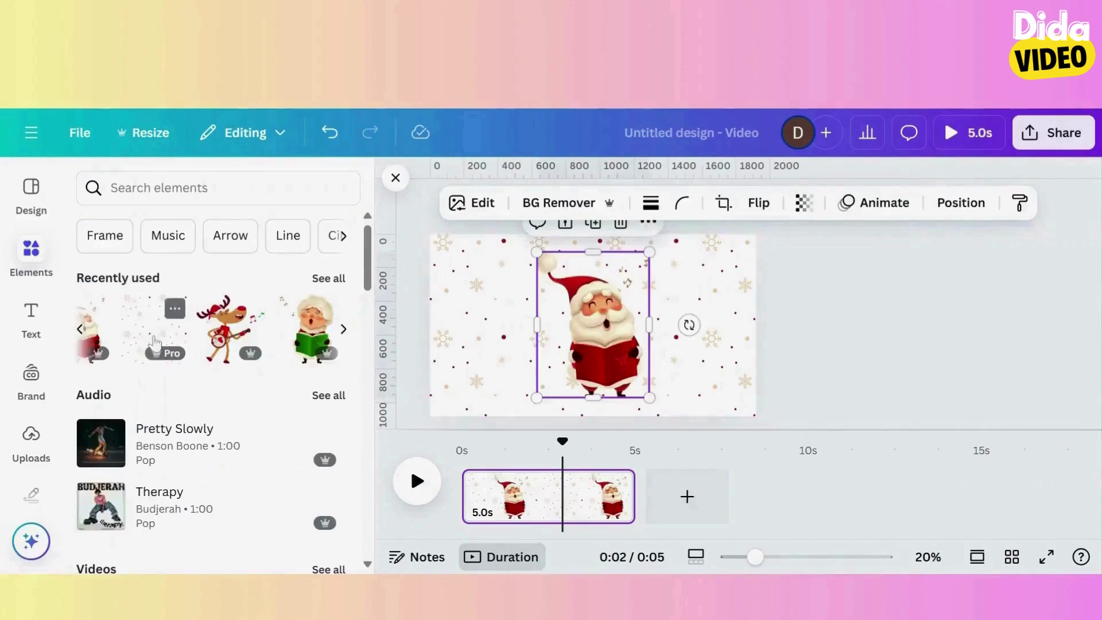
{"action": "left_click", "coordinate": [231, 343]}
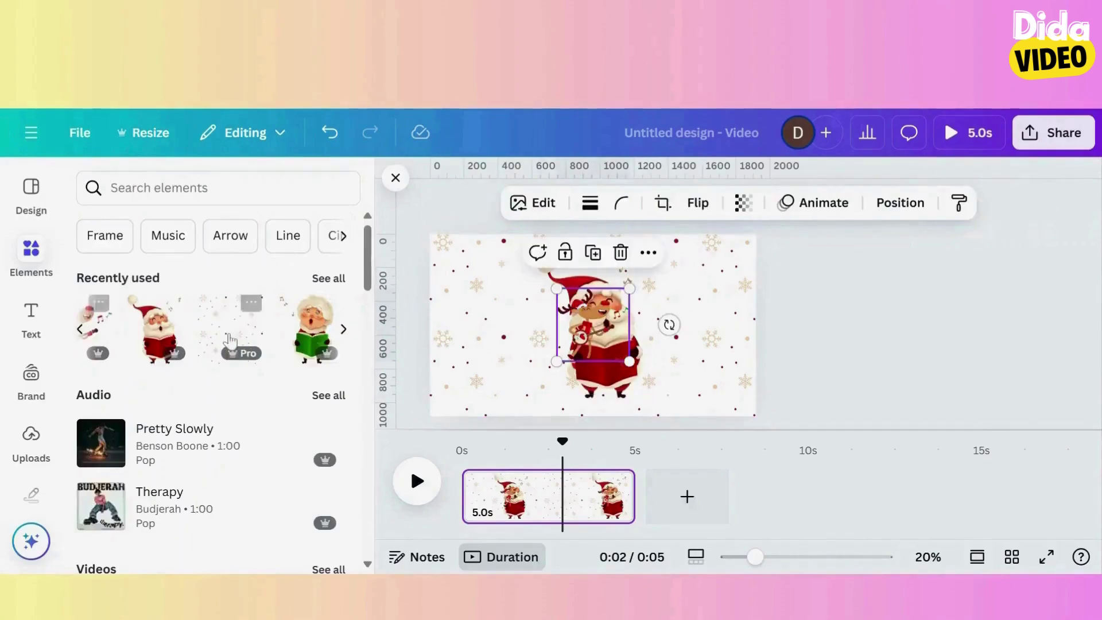
{"action": "left_click", "coordinate": [315, 333]}
{"action": "scroll", "coordinate": [256, 337], "scroll_direction": "right", "scroll_amount": 2}
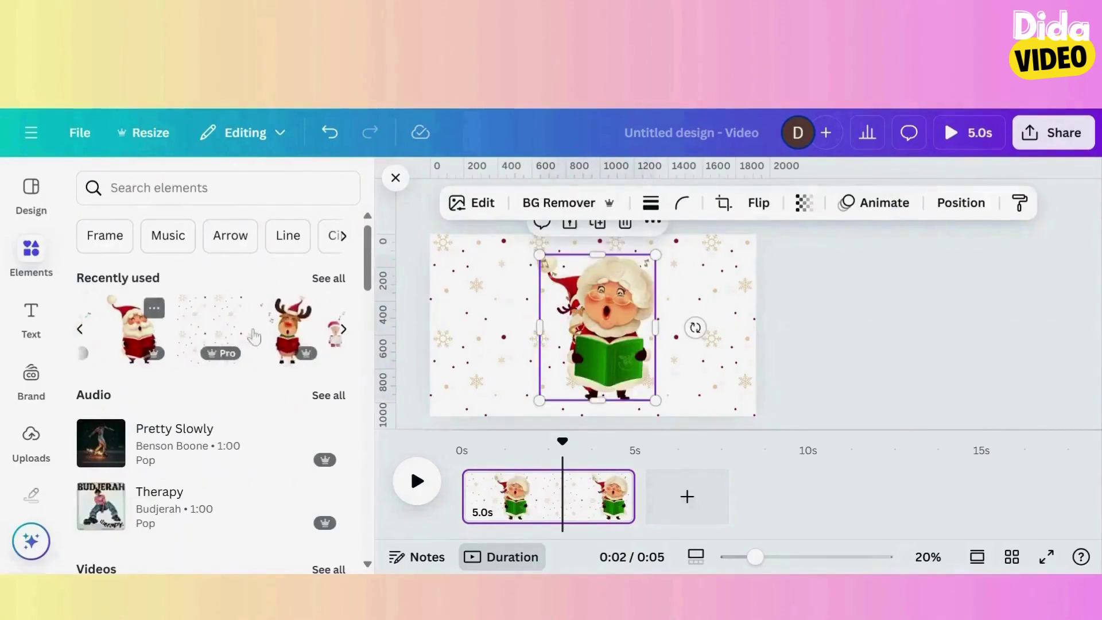
{"action": "left_click", "coordinate": [288, 338]}
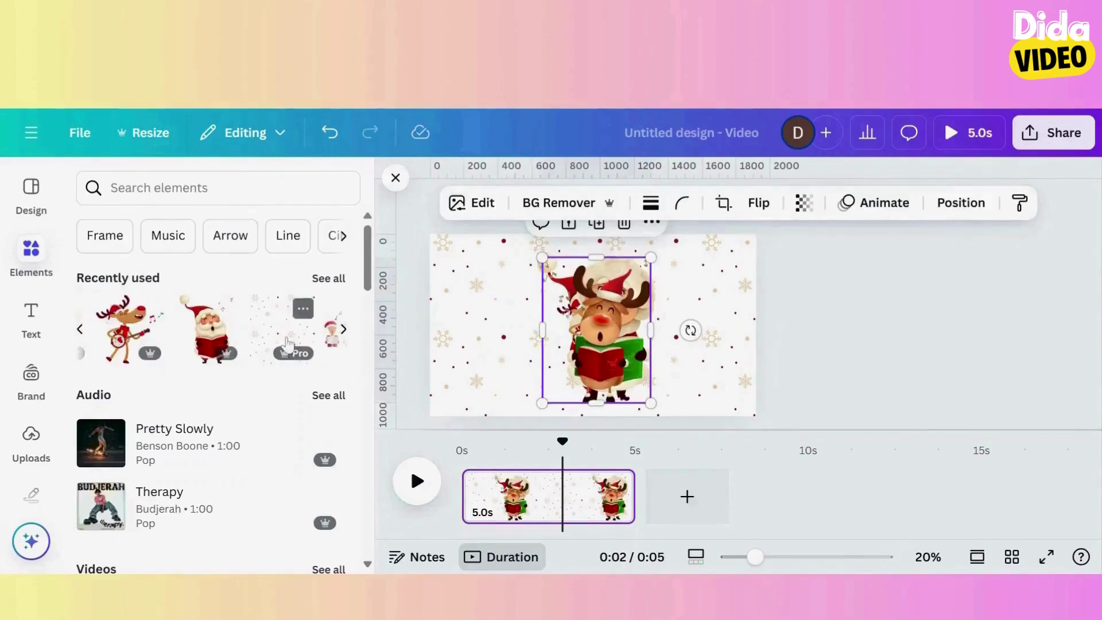
{"action": "left_click", "coordinate": [396, 179]}
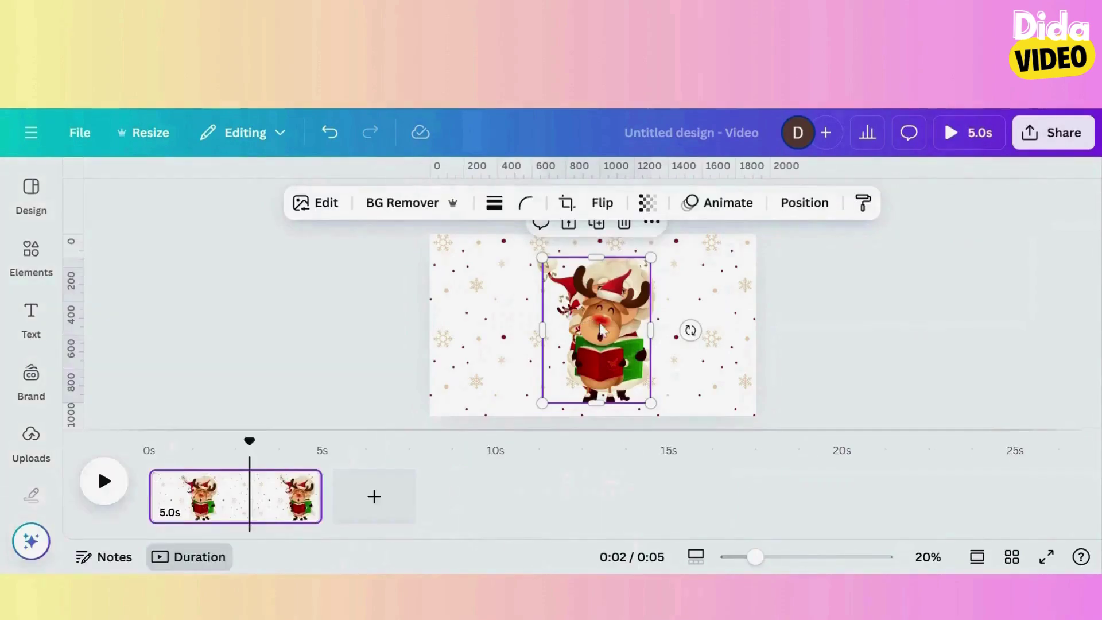
Step: Spread out and shrink the stacked singers: red-book reindeer on the page's left, Mrs. Claus at its right edge, and Santa between them
{"action": "left_click_drag", "start_coordinate": [600, 330], "coordinate": [499, 324]}
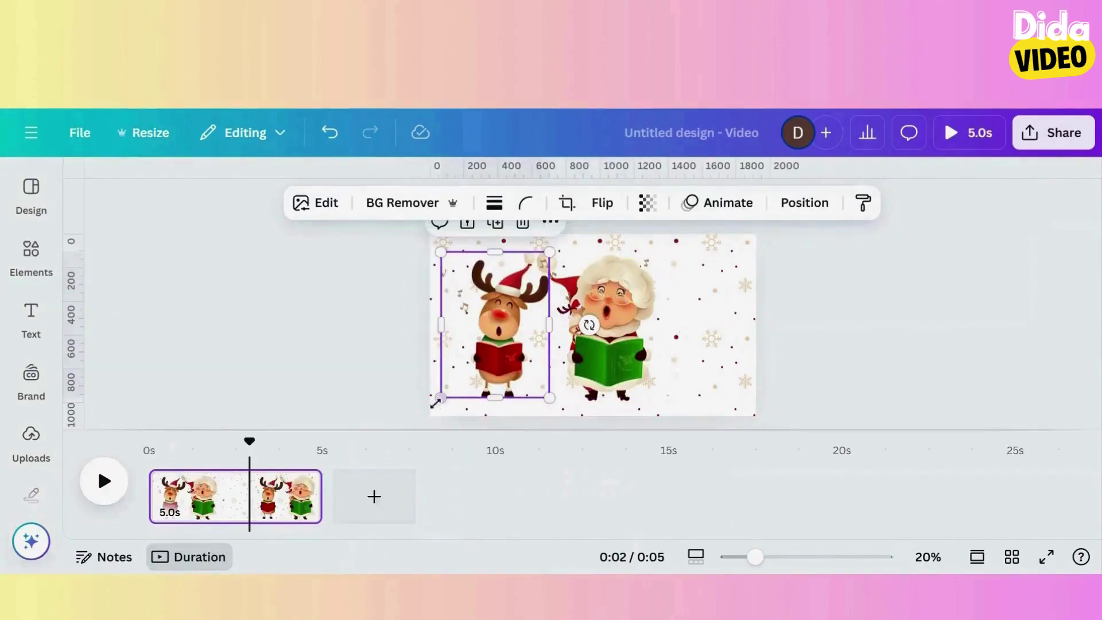
{"action": "left_click_drag", "start_coordinate": [441, 398], "coordinate": [468, 362]}
{"action": "left_click_drag", "start_coordinate": [615, 345], "coordinate": [715, 343]}
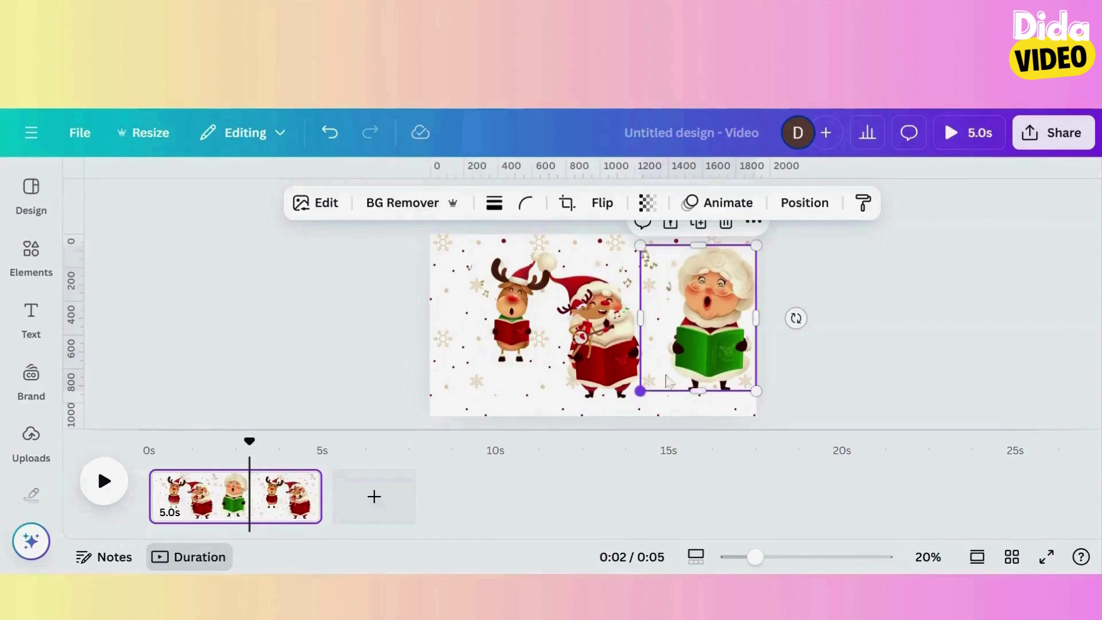
{"action": "left_click_drag", "start_coordinate": [640, 391], "coordinate": [687, 350]}
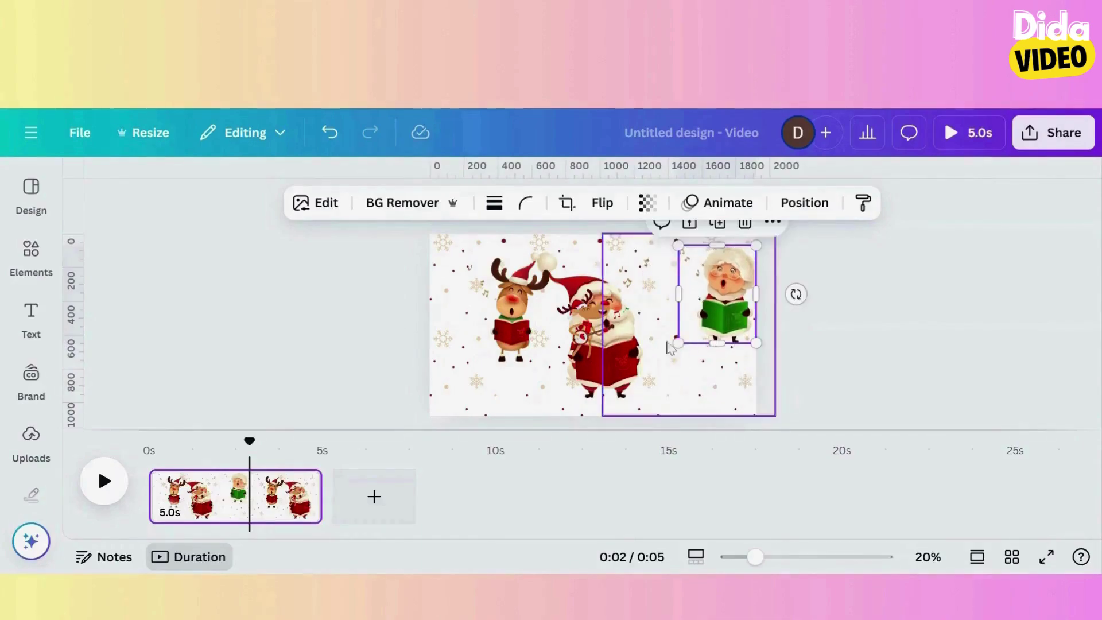
{"action": "left_click", "coordinate": [608, 366]}
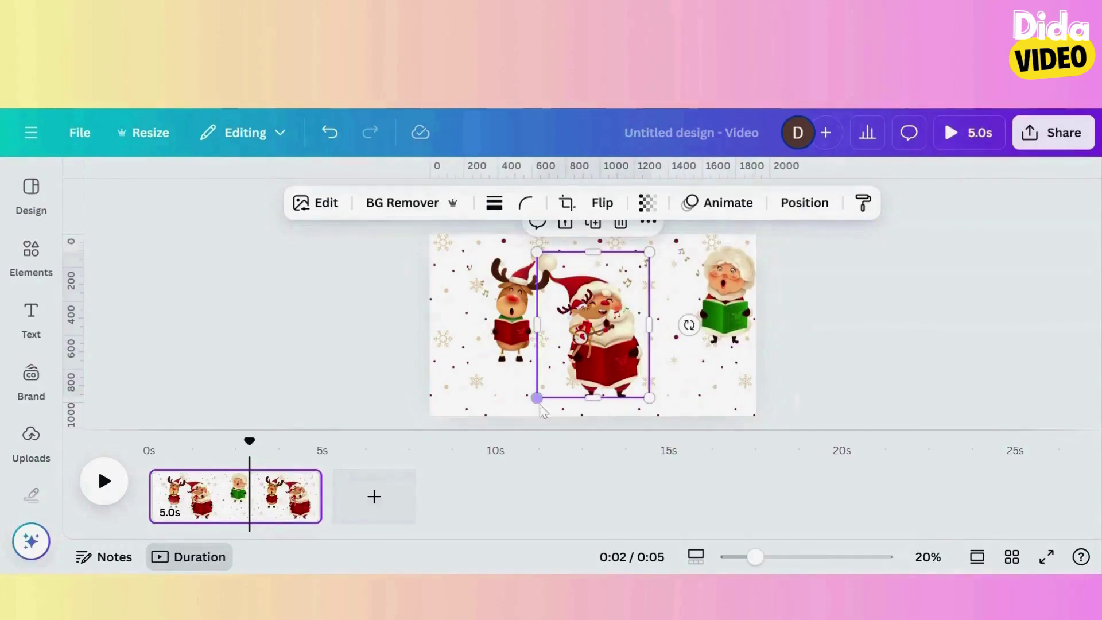
{"action": "left_click_drag", "start_coordinate": [562, 368], "coordinate": [668, 323]}
Step: Enlarge the banjo-playing reindeer at the page's left edge and move the red-book reindeer to its right
{"action": "left_click", "coordinate": [565, 304]}
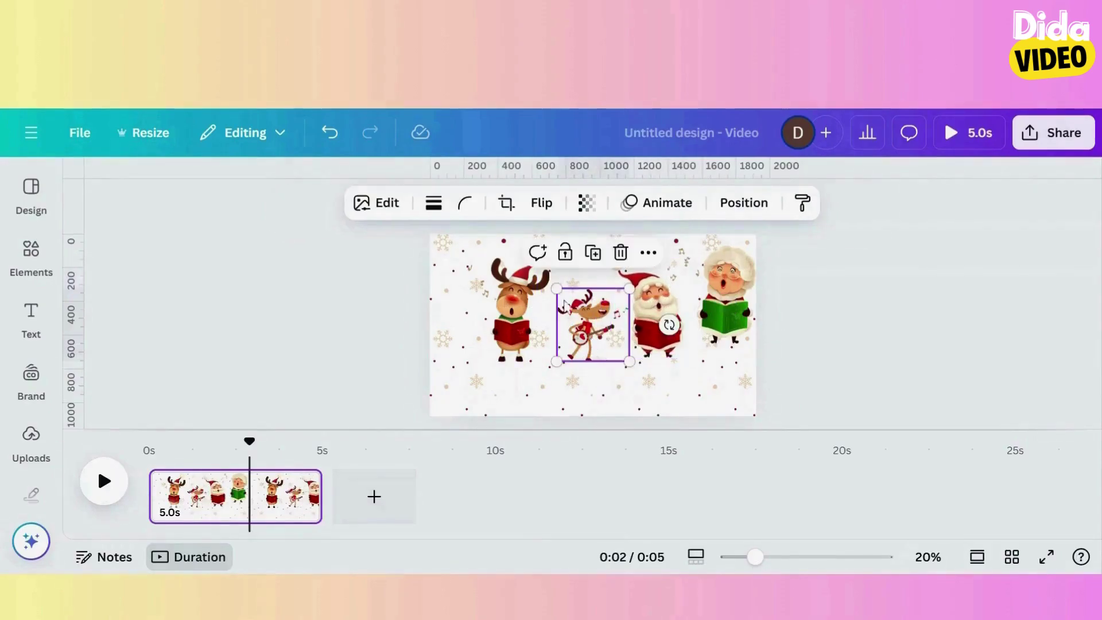
{"action": "left_click_drag", "start_coordinate": [556, 288], "coordinate": [493, 333]}
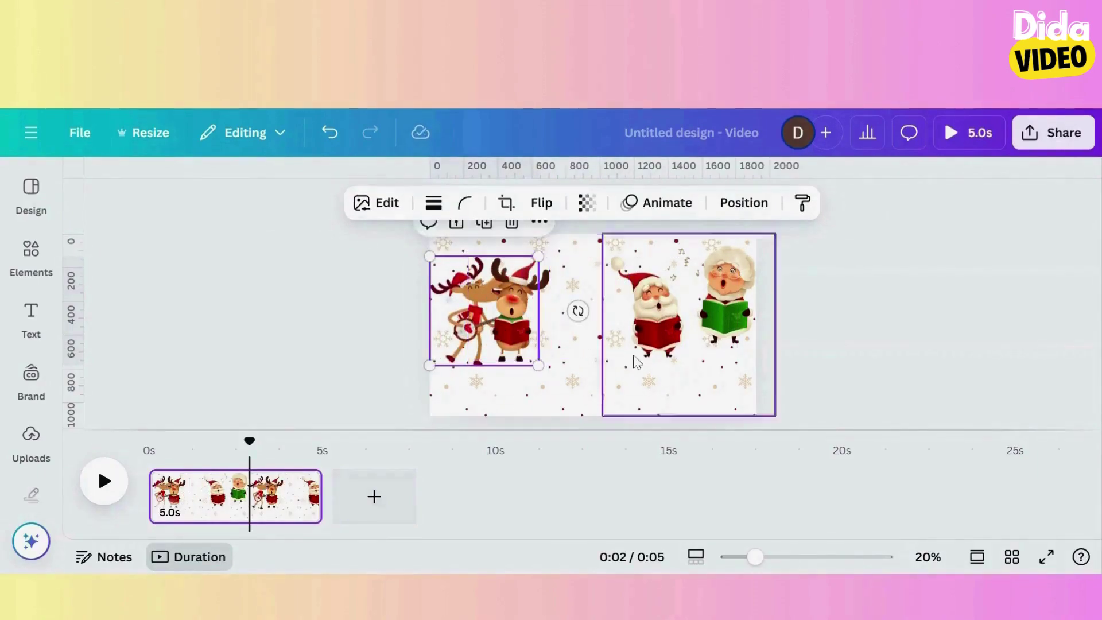
{"action": "key", "text": "Tab"}
{"action": "left_click_drag", "start_coordinate": [545, 363], "coordinate": [597, 364]}
Step: Shrink the banjo-playing reindeer slightly and shift the red-book reindeer and Santa a little to the left
{"action": "left_click", "coordinate": [475, 324]}
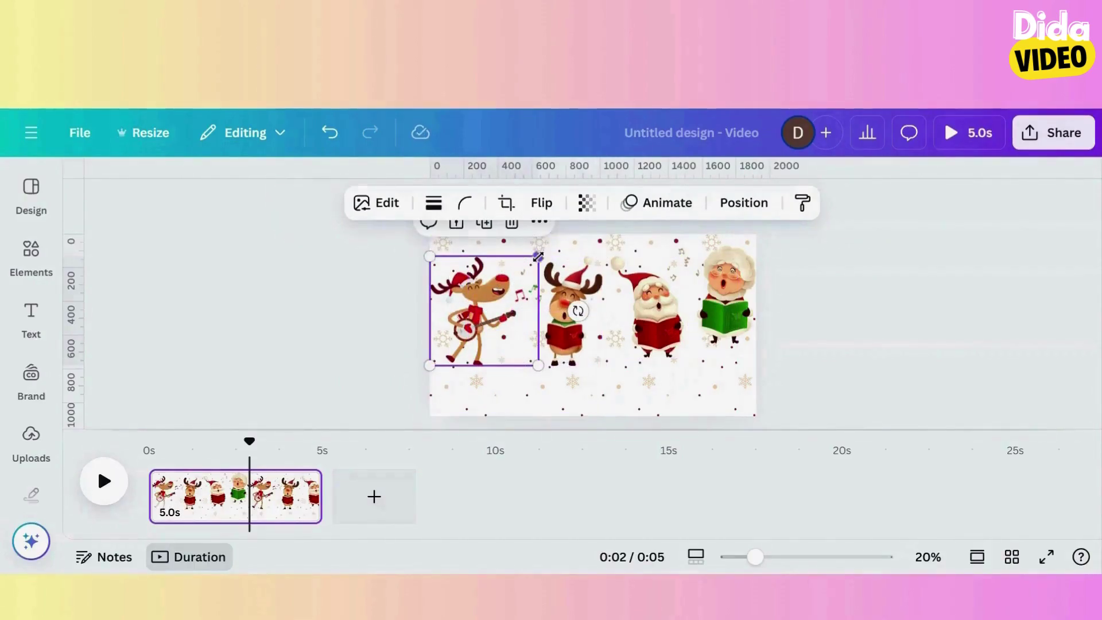
{"action": "left_click_drag", "start_coordinate": [538, 256], "coordinate": [533, 258]}
{"action": "left_click_drag", "start_coordinate": [563, 332], "coordinate": [552, 333]}
{"action": "left_click_drag", "start_coordinate": [658, 326], "coordinate": [649, 327]}
Step: Flip the red-book reindeer horizontally
{"action": "left_click", "coordinate": [545, 324]}
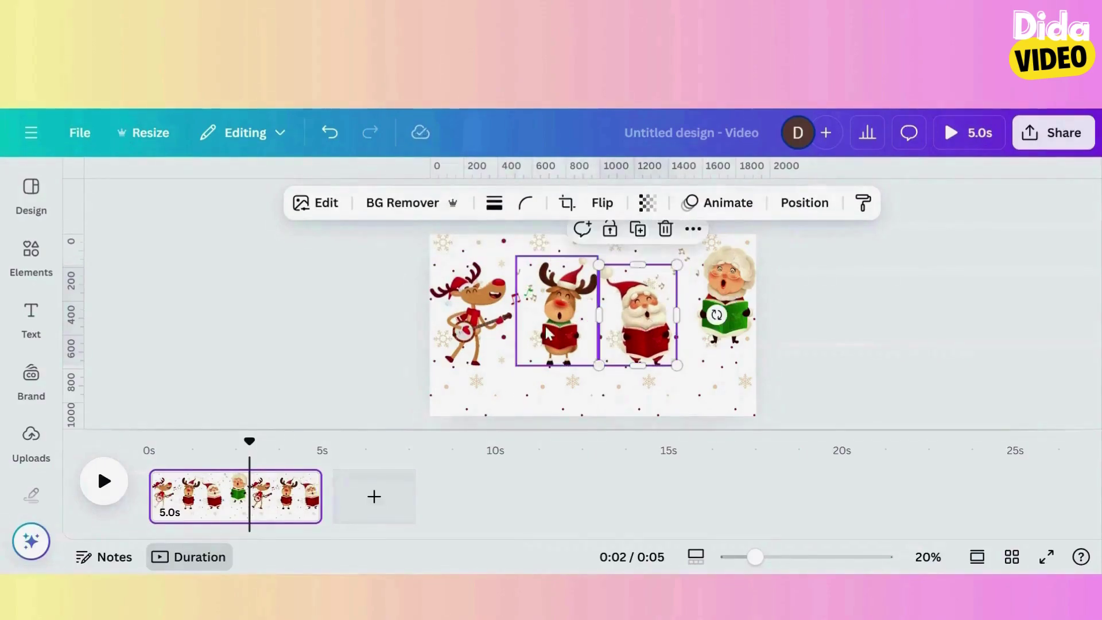
{"action": "left_click", "coordinate": [603, 207]}
{"action": "left_click", "coordinate": [609, 247]}
{"action": "left_click", "coordinate": [502, 376]}
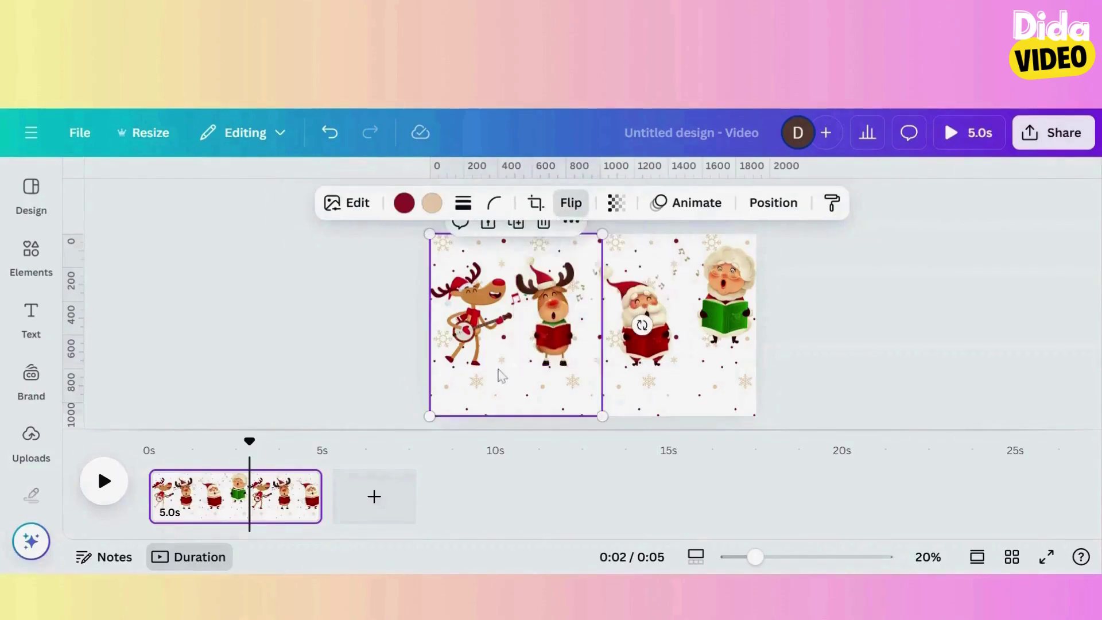
Step: Lower Mrs. Claus to the other characters' baseline, and reposition and slightly enlarge Santa beside her
{"action": "left_click", "coordinate": [554, 339]}
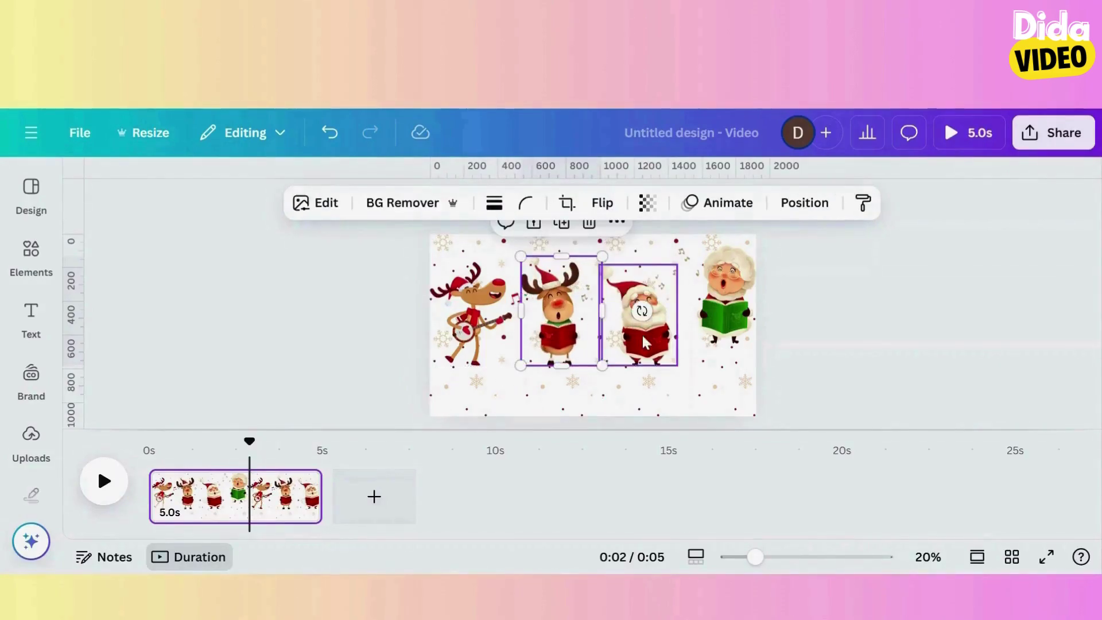
{"action": "left_click_drag", "start_coordinate": [645, 341], "coordinate": [633, 338]}
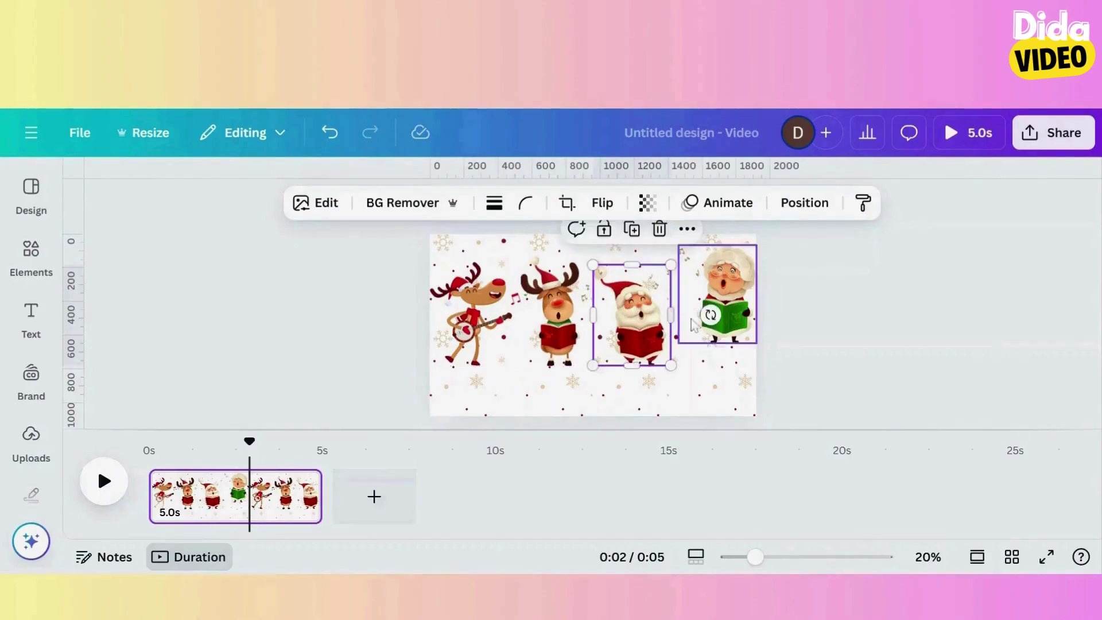
{"action": "left_click", "coordinate": [724, 309]}
{"action": "left_click_drag", "start_coordinate": [739, 294], "coordinate": [741, 319]}
{"action": "left_click", "coordinate": [658, 331]}
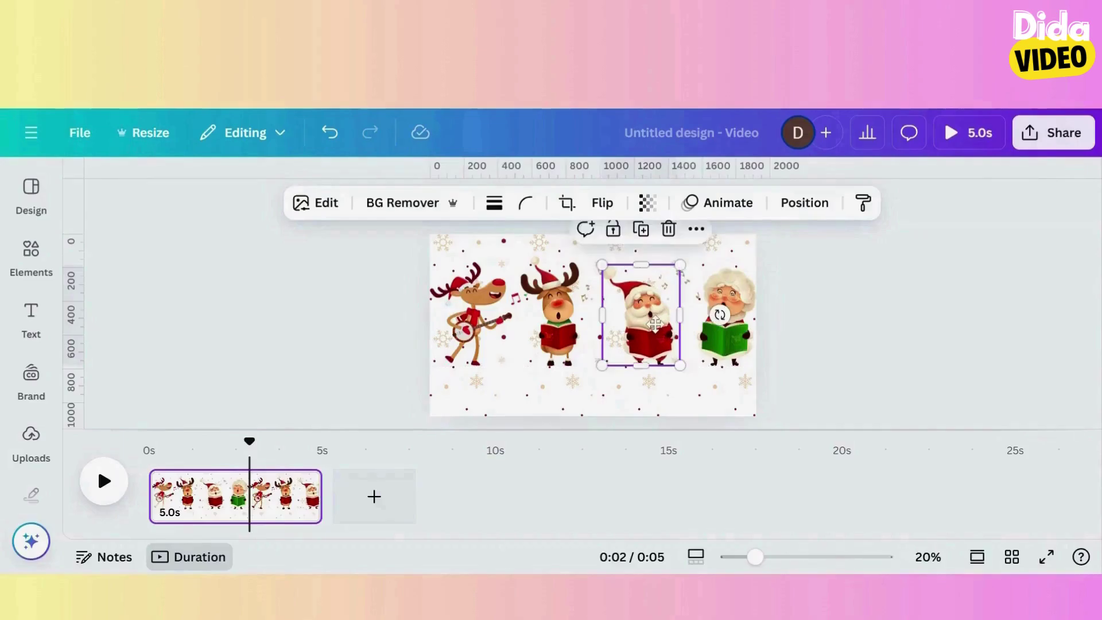
{"action": "left_click_drag", "start_coordinate": [679, 264], "coordinate": [682, 261]}
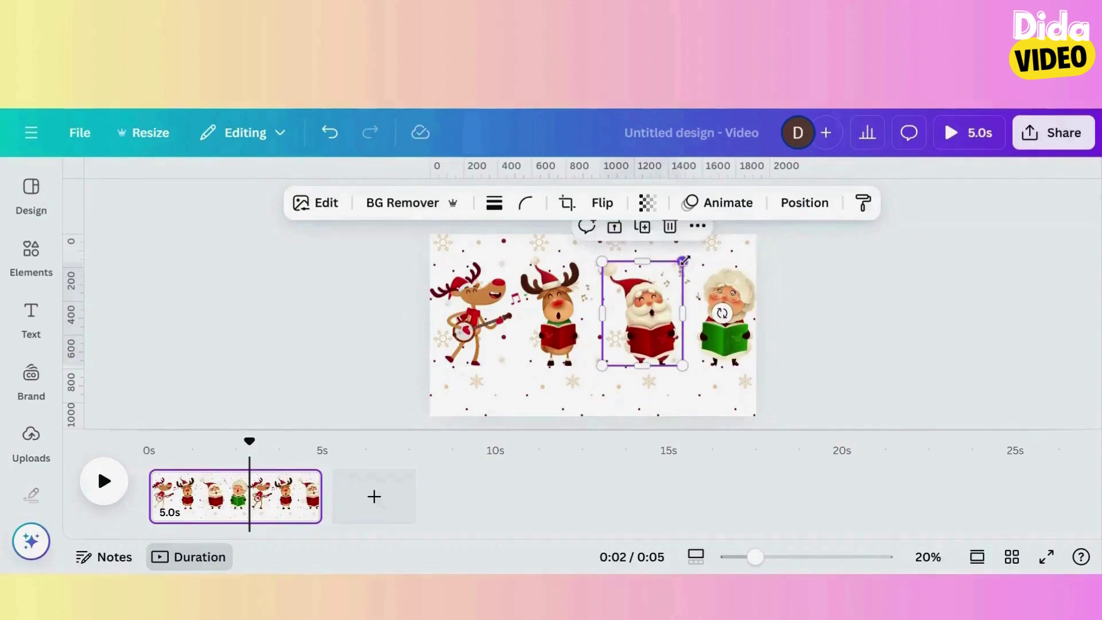
Step: Nudge the red-book reindeer slightly to the right to even out the spacing between the characters
{"action": "left_click_drag", "start_coordinate": [557, 334], "coordinate": [643, 327]}
{"action": "left_click", "coordinate": [831, 347]}
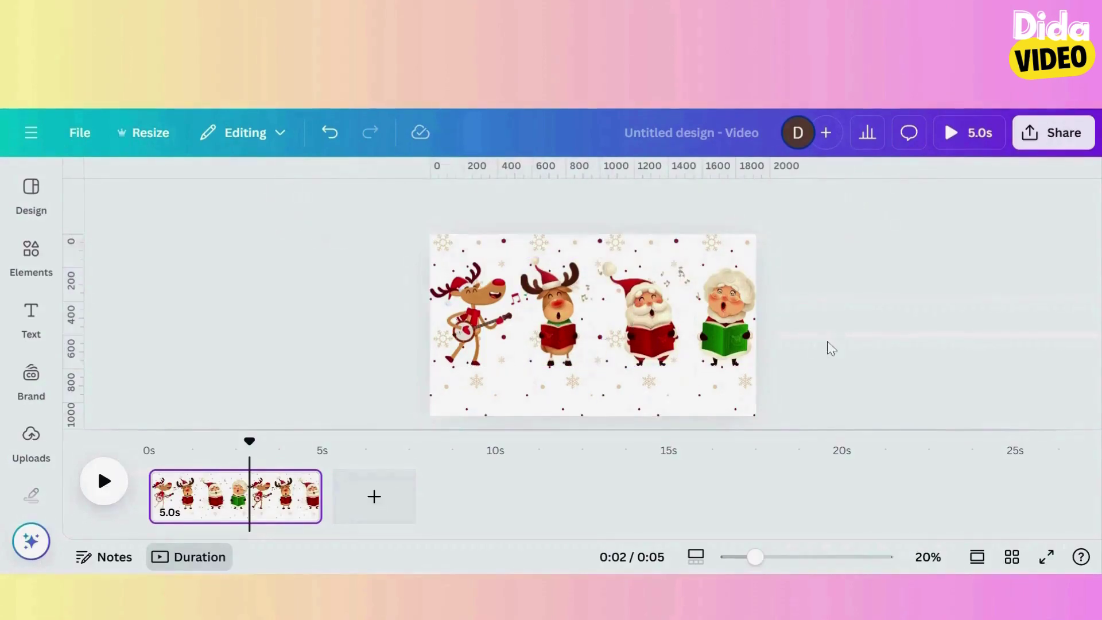
{"action": "left_click_drag", "start_coordinate": [557, 330], "coordinate": [560, 330]}
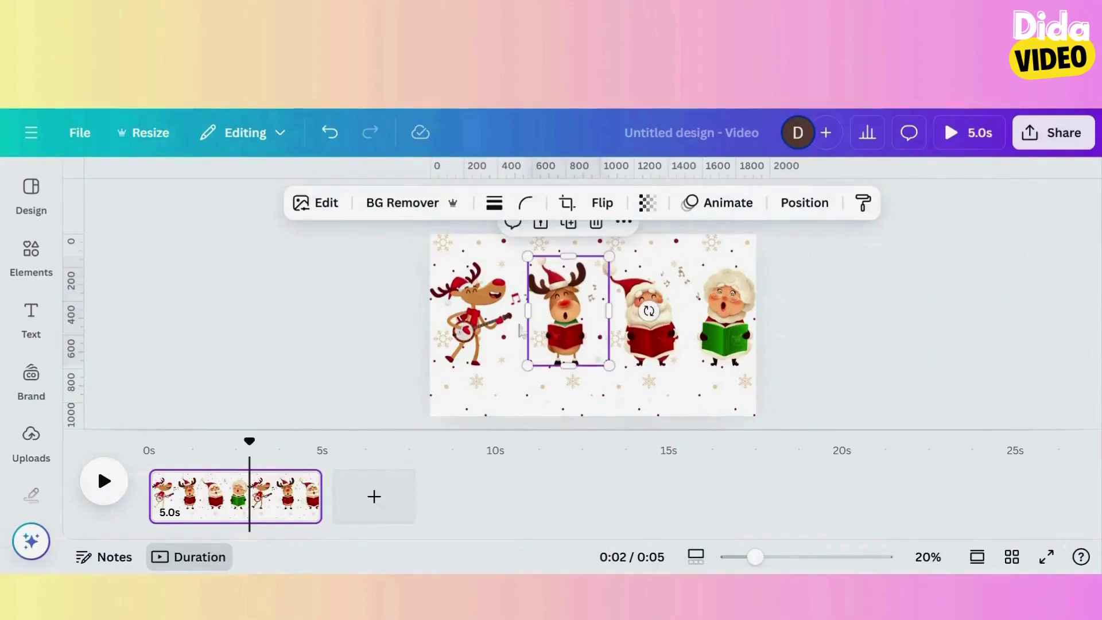
{"action": "left_click", "coordinate": [481, 330]}
{"action": "left_click_drag", "start_coordinate": [485, 331], "coordinate": [470, 322]}
{"action": "left_click", "coordinate": [565, 322]}
{"action": "left_click", "coordinate": [466, 402]}
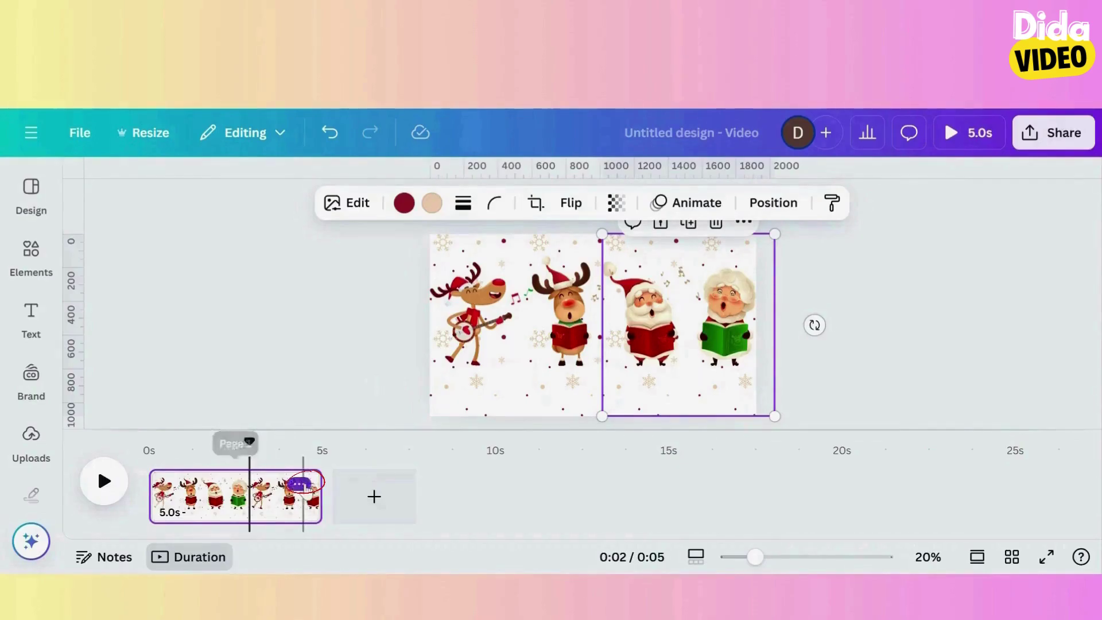
Step: Duplicate the character page twice so the video has three identical pages
{"action": "left_click", "coordinate": [307, 485]}
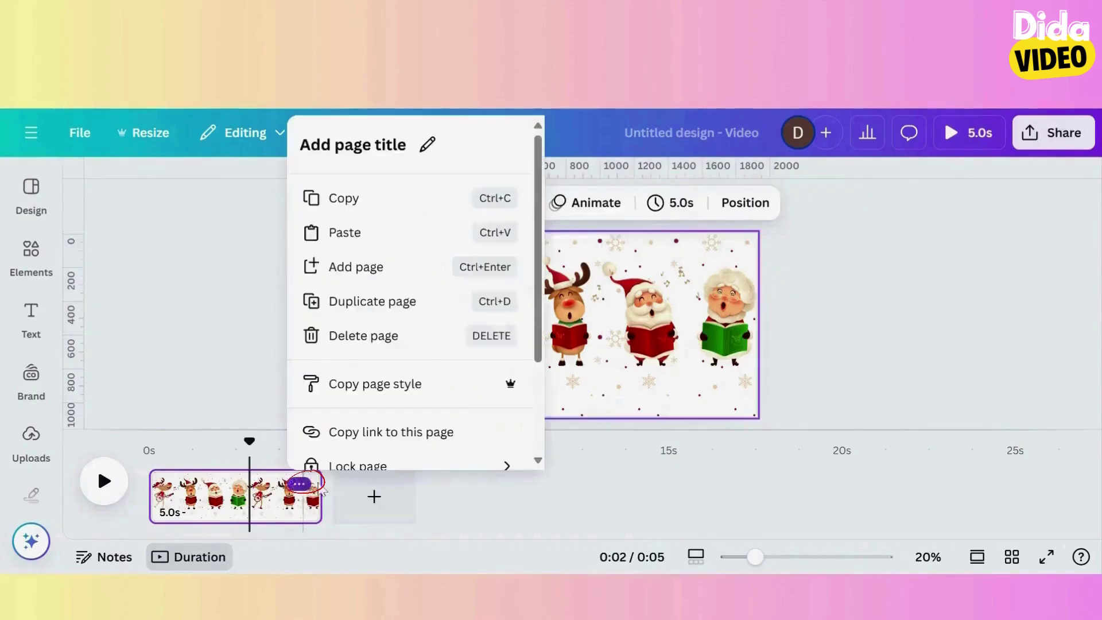
{"action": "left_click", "coordinate": [388, 311]}
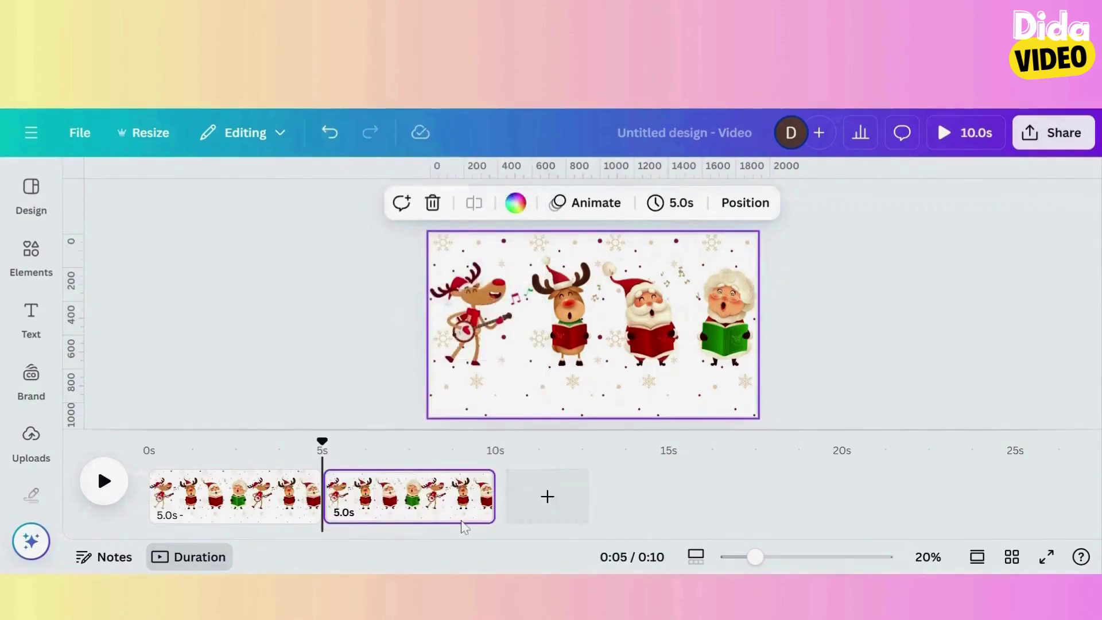
{"action": "left_click", "coordinate": [472, 483]}
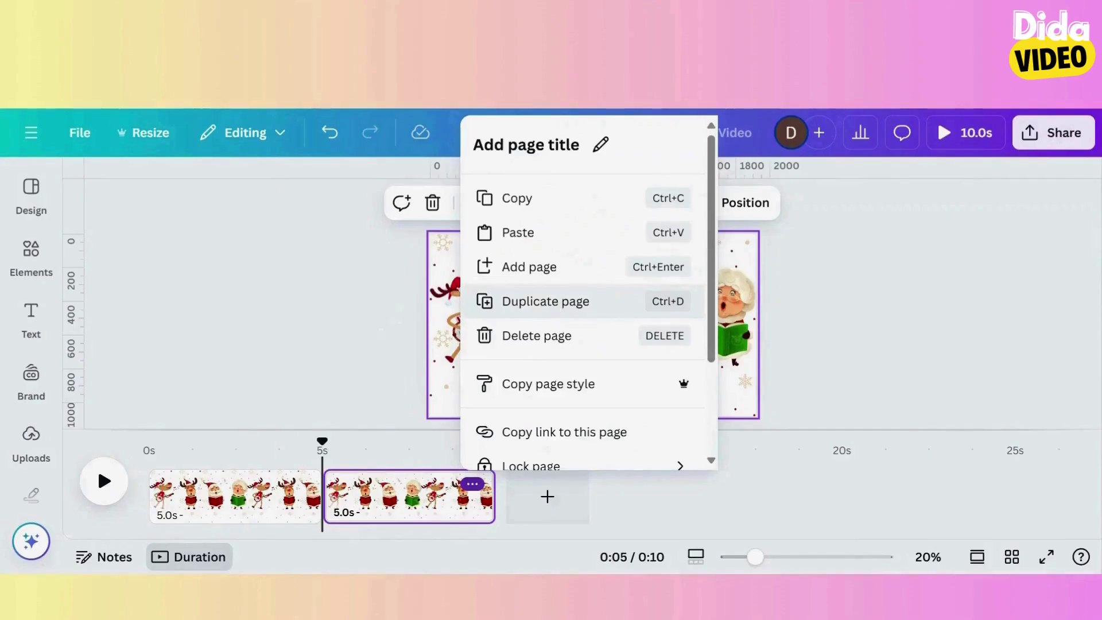
{"action": "left_click", "coordinate": [545, 301]}
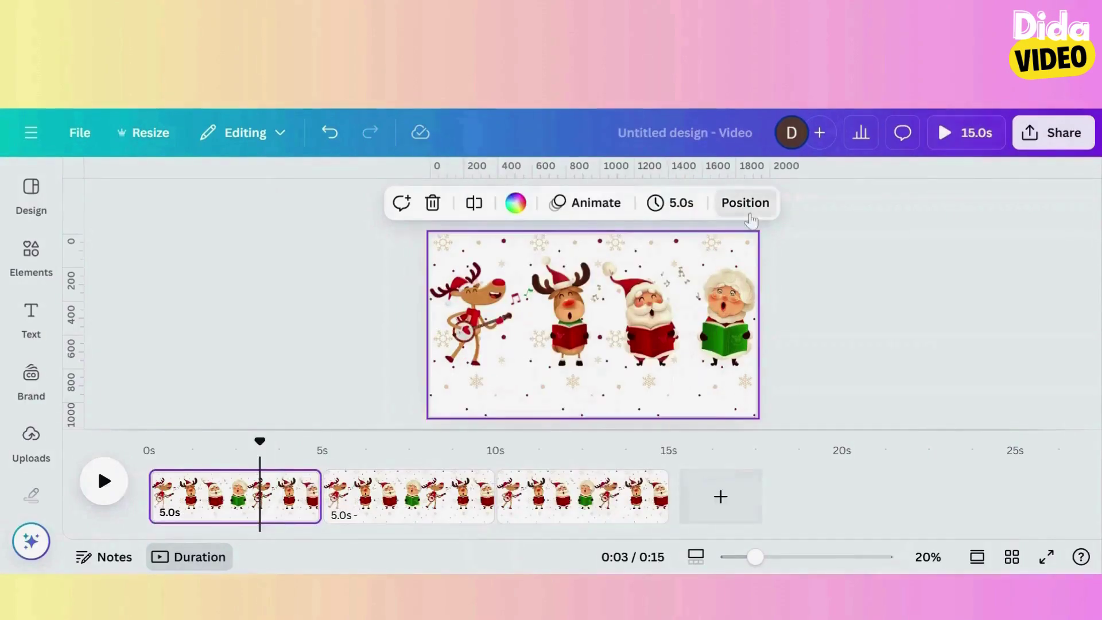
Step: Apply the Tumble animation to all four characters on the first page
{"action": "left_click", "coordinate": [742, 202]}
{"action": "left_click", "coordinate": [265, 497]}
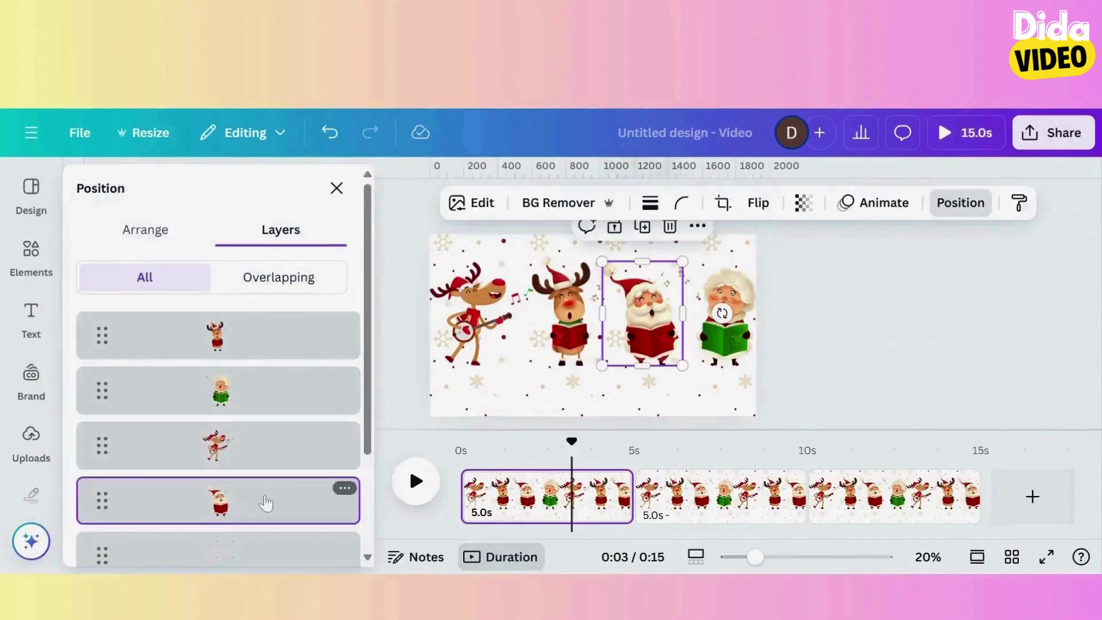
{"action": "left_click", "coordinate": [282, 455], "text": "shift"}
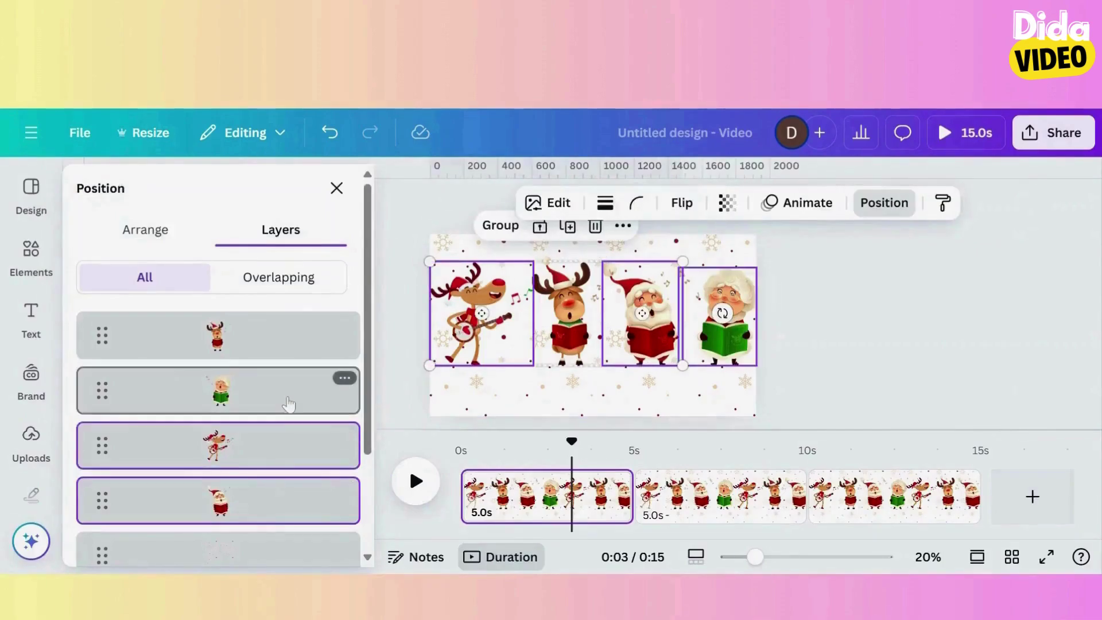
{"action": "left_click", "coordinate": [290, 396], "text": "shift"}
{"action": "left_click", "coordinate": [295, 345], "text": "shift"}
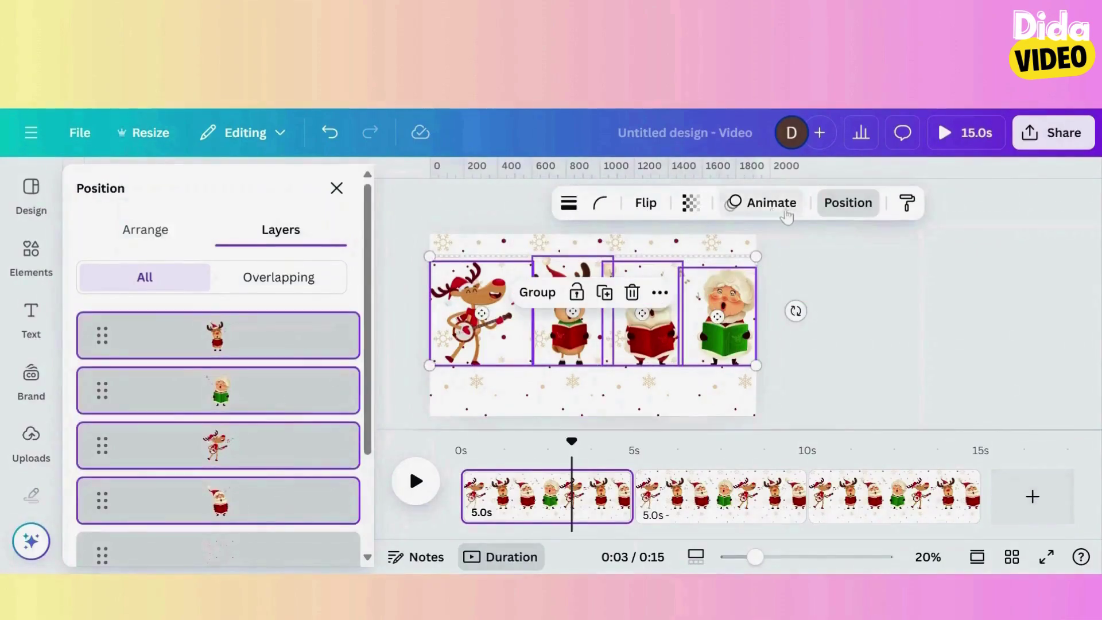
{"action": "left_click", "coordinate": [771, 203]}
{"action": "scroll", "coordinate": [213, 390], "scroll_direction": "down", "scroll_amount": 5}
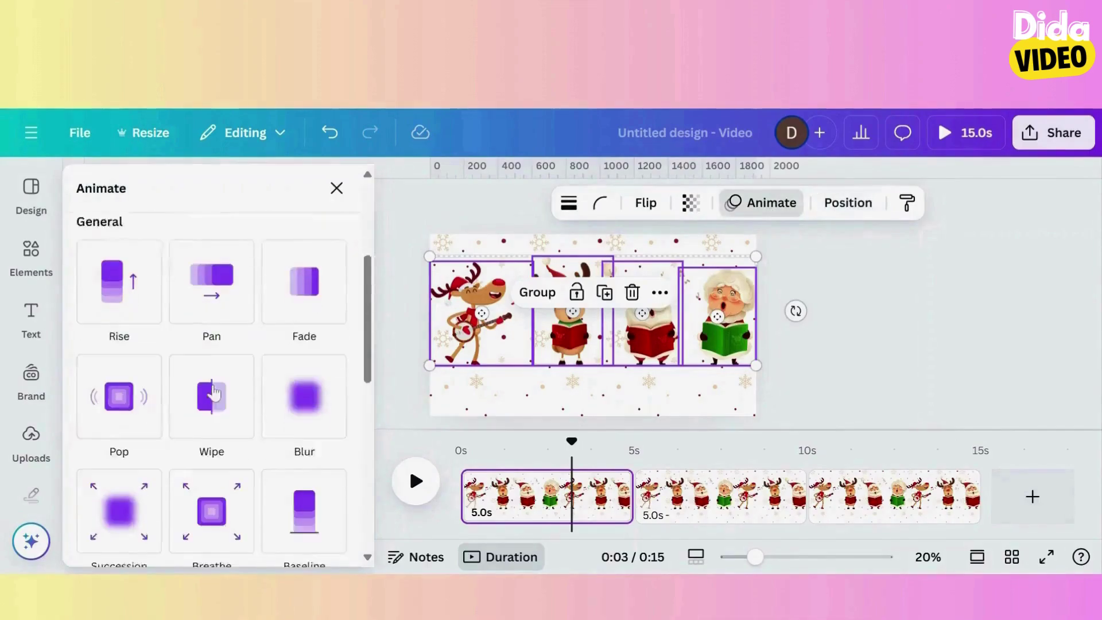
{"action": "scroll", "coordinate": [213, 394], "scroll_direction": "down", "scroll_amount": 6}
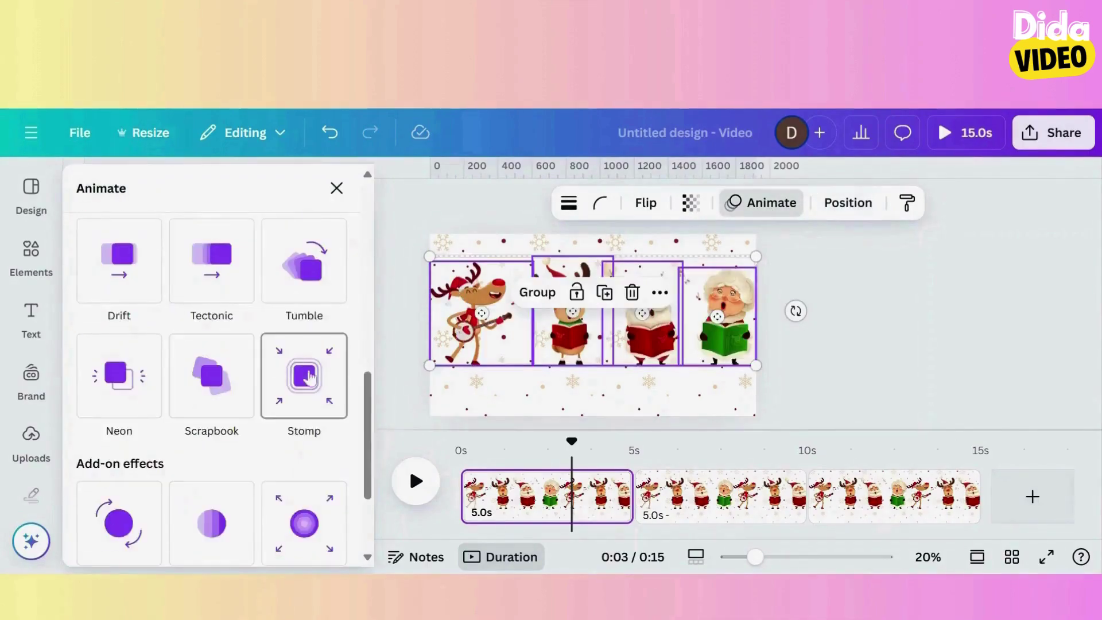
{"action": "left_click", "coordinate": [319, 278]}
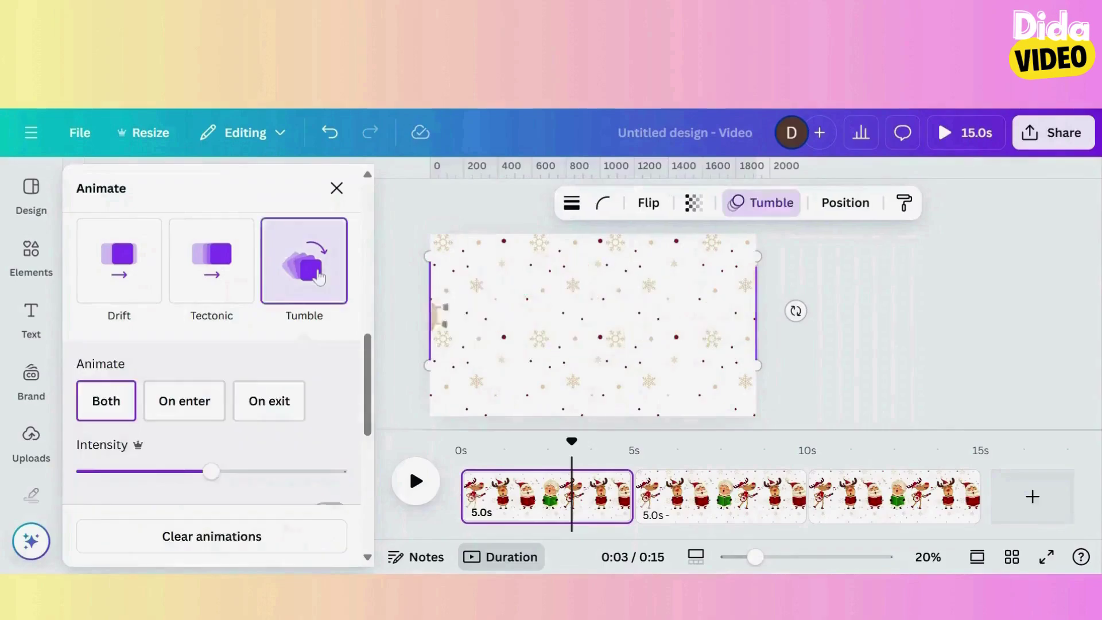
Step: Limit the Tumble animation to On enter and lower its intensity
{"action": "left_click", "coordinate": [183, 412]}
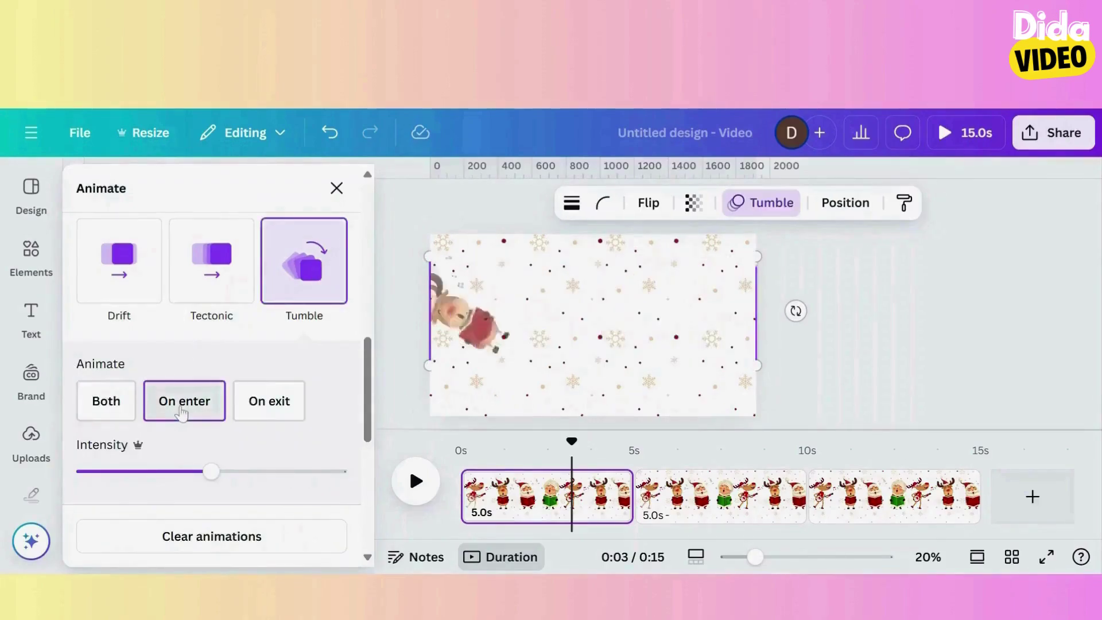
{"action": "left_click", "coordinate": [172, 479]}
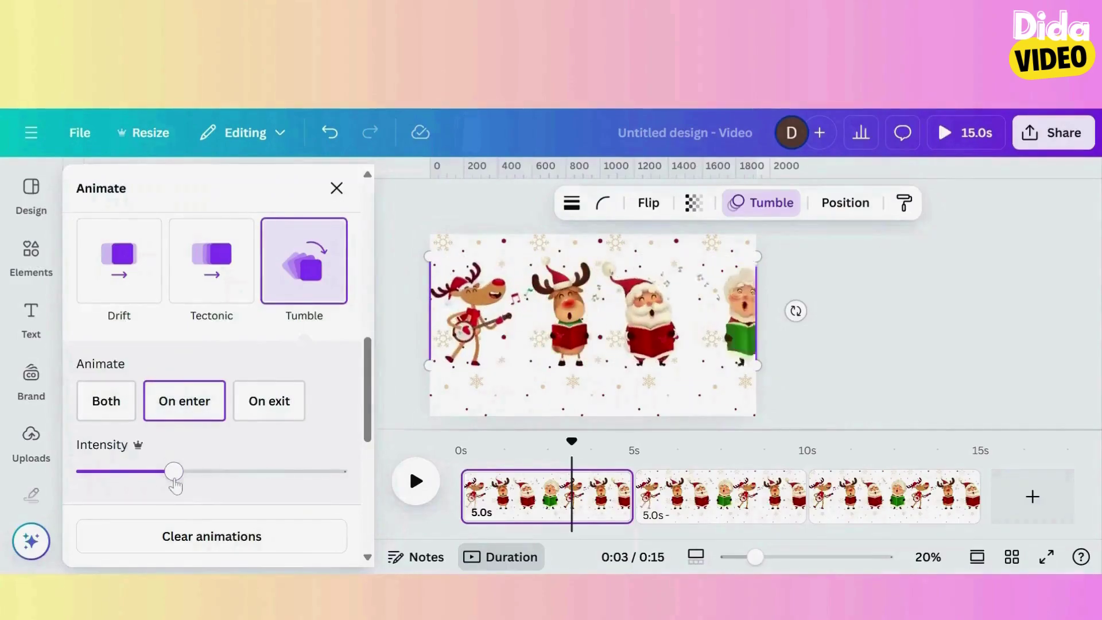
{"action": "left_click", "coordinate": [151, 477]}
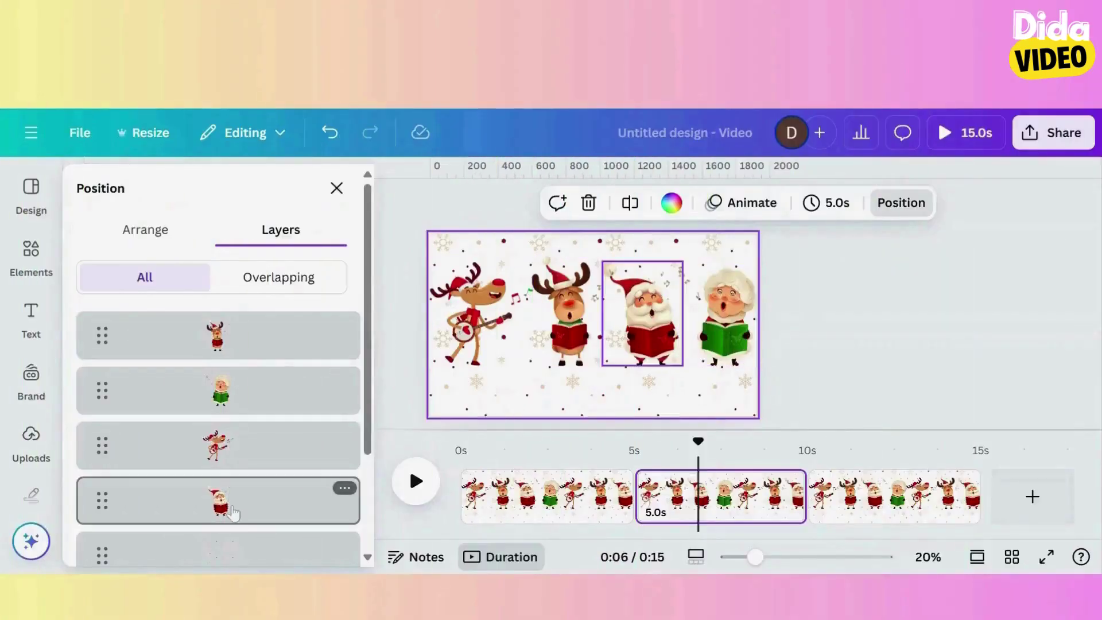
Step: Group the four characters on the second page
{"action": "left_click", "coordinate": [253, 495]}
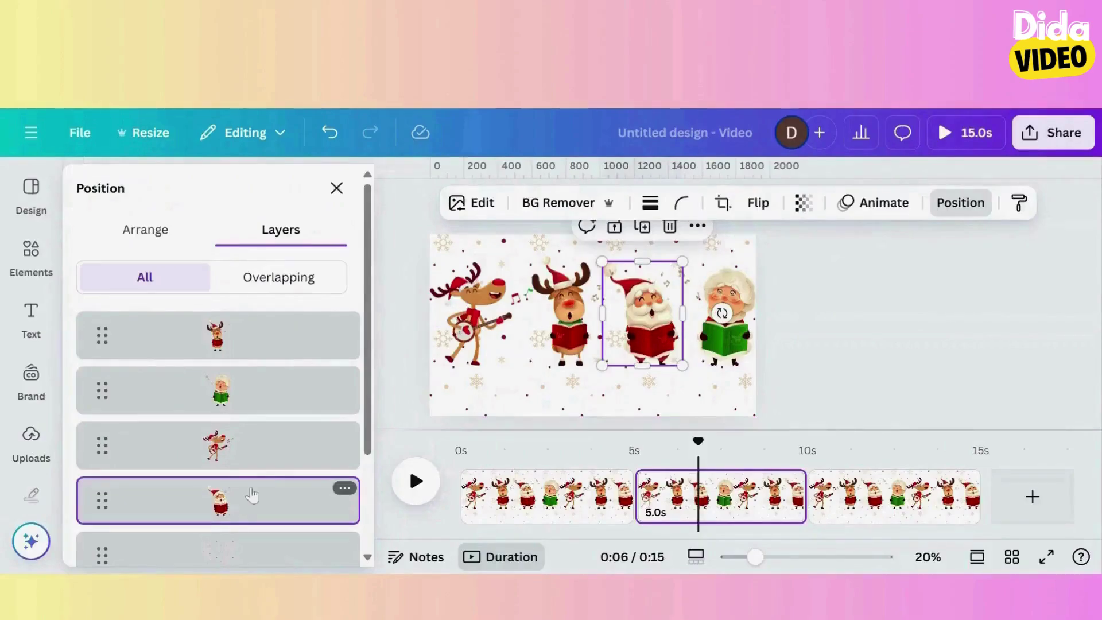
{"action": "left_click", "coordinate": [263, 453], "text": "shift"}
{"action": "left_click", "coordinate": [265, 399], "text": "shift"}
{"action": "left_click", "coordinate": [268, 346], "text": "shift"}
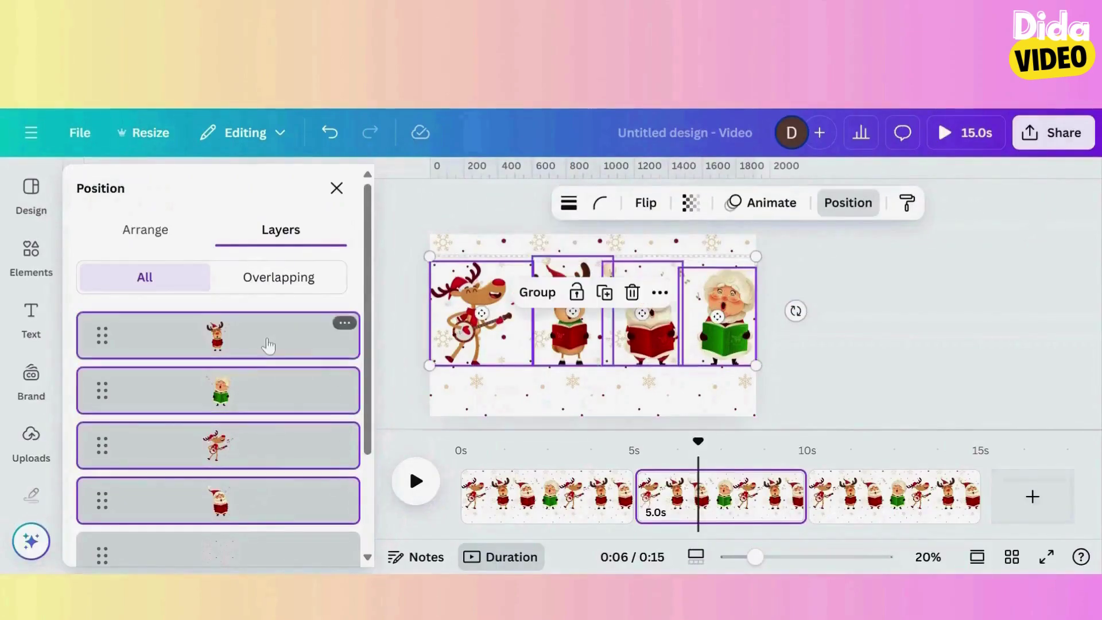
{"action": "left_click", "coordinate": [530, 304]}
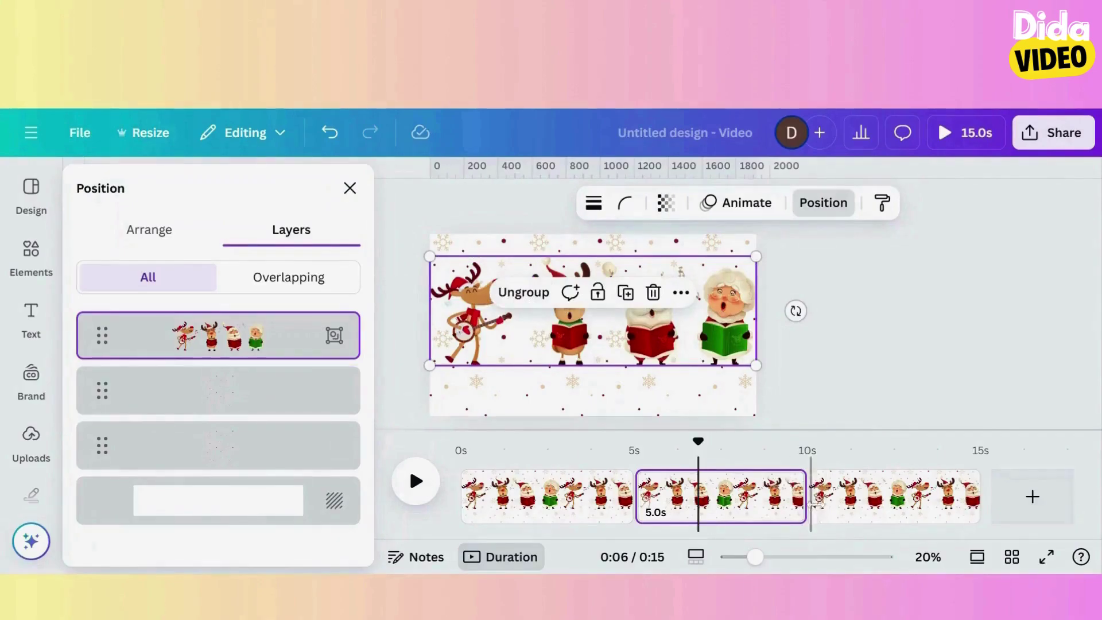
Step: Group the four characters on the third page
{"action": "left_click", "coordinate": [878, 505]}
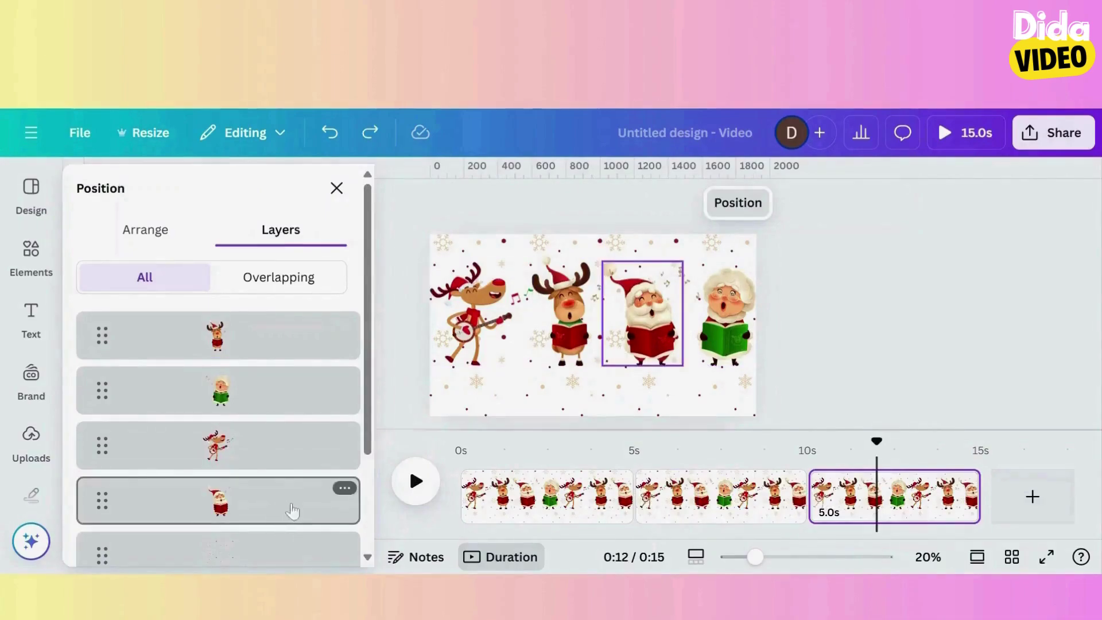
{"action": "left_click", "coordinate": [293, 510]}
{"action": "left_click", "coordinate": [295, 454], "text": "shift"}
{"action": "left_click", "coordinate": [285, 390], "text": "shift"}
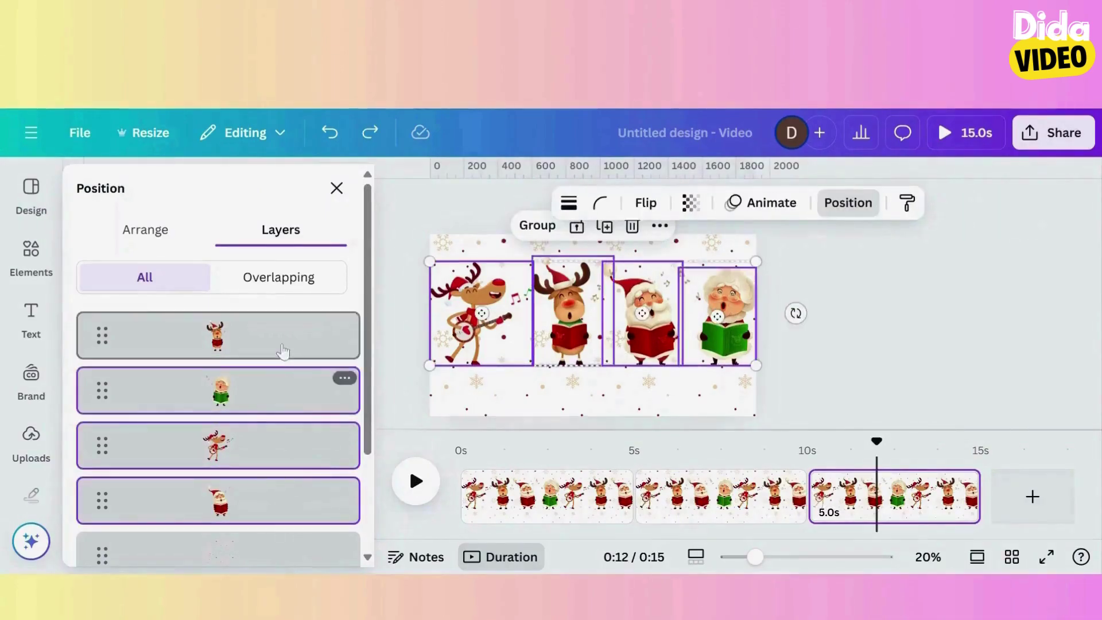
{"action": "left_click", "coordinate": [283, 351], "text": "shift"}
{"action": "left_click", "coordinate": [536, 293]}
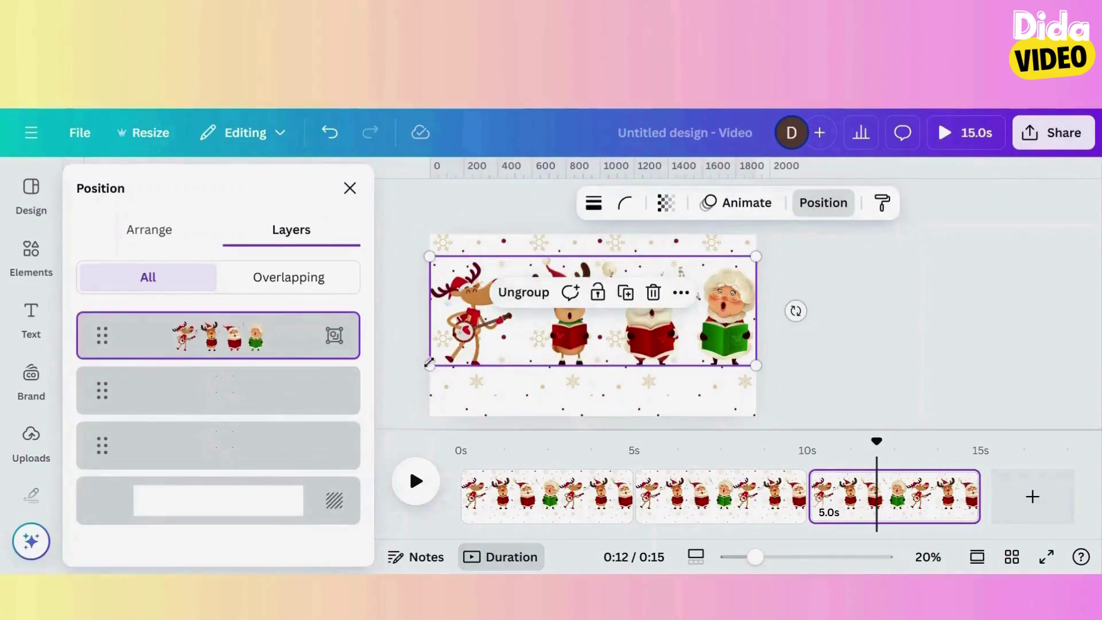
Step: Shrink the third page's character group to about three quarters of its width and center it near the page's upper edge
{"action": "left_click_drag", "start_coordinate": [429, 365], "coordinate": [508, 338]}
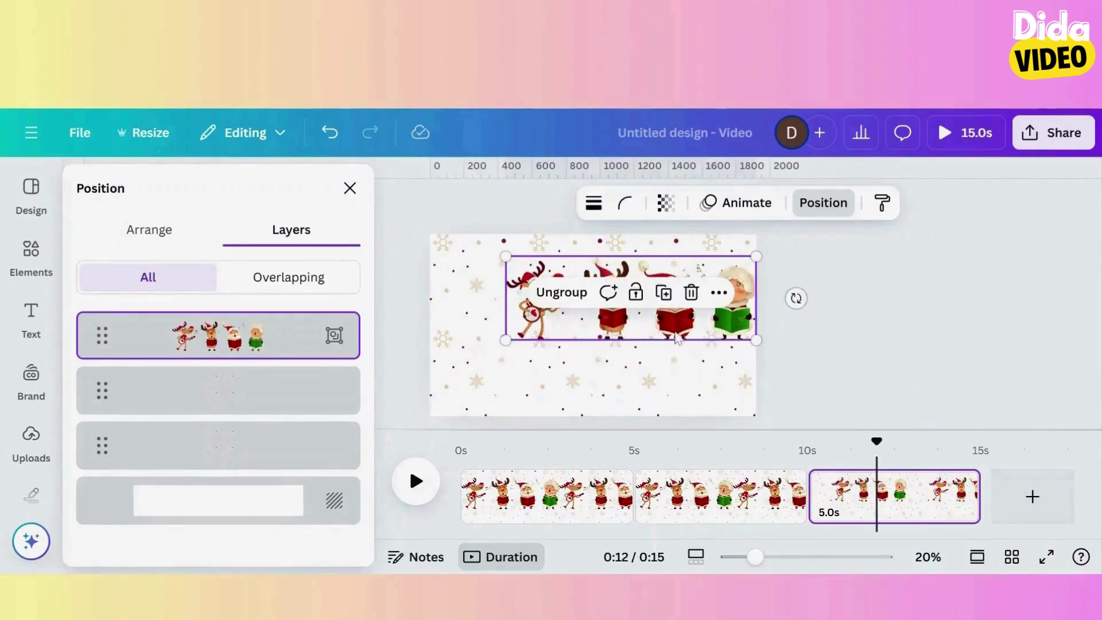
{"action": "left_click_drag", "start_coordinate": [671, 328], "coordinate": [636, 317]}
{"action": "key", "text": "Escape"}
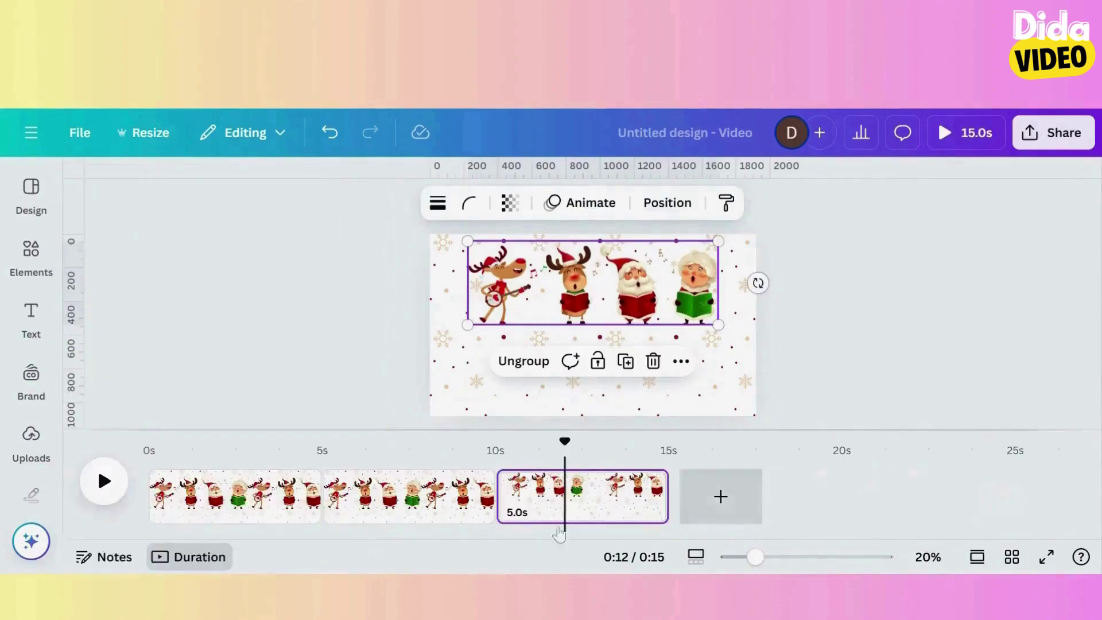
Step: Search the text designs for "christmas"
{"action": "left_click", "coordinate": [31, 317]}
{"action": "left_click", "coordinate": [190, 188]}
{"action": "type", "text": "c"}
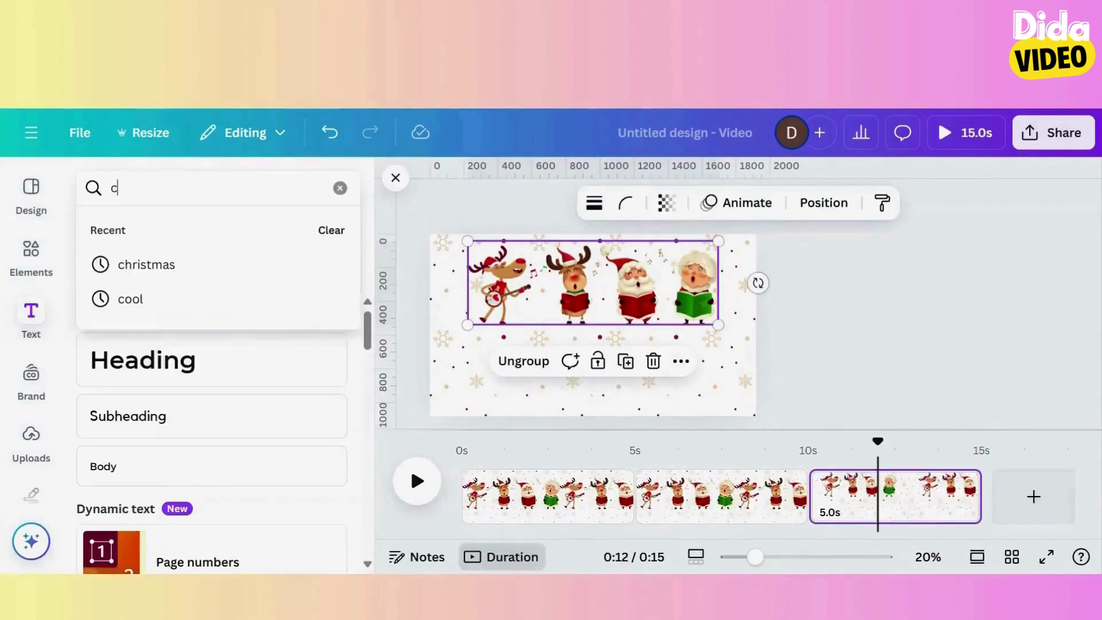
{"action": "type", "text": "hristmas"}
{"action": "key", "text": "Return"}
Step: Add the brush-script "Merry Christmas!" font combination to the third page
{"action": "scroll", "coordinate": [202, 326], "scroll_direction": "down", "scroll_amount": 5}
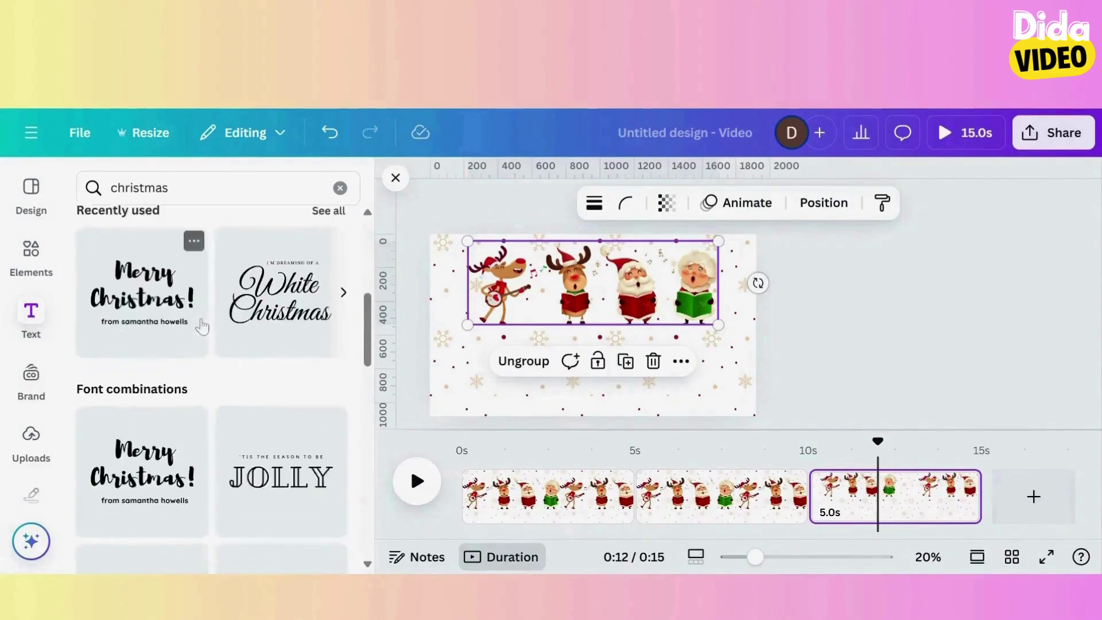
{"action": "scroll", "coordinate": [202, 326], "scroll_direction": "down", "scroll_amount": 3}
{"action": "scroll", "coordinate": [224, 373], "scroll_direction": "up", "scroll_amount": 5}
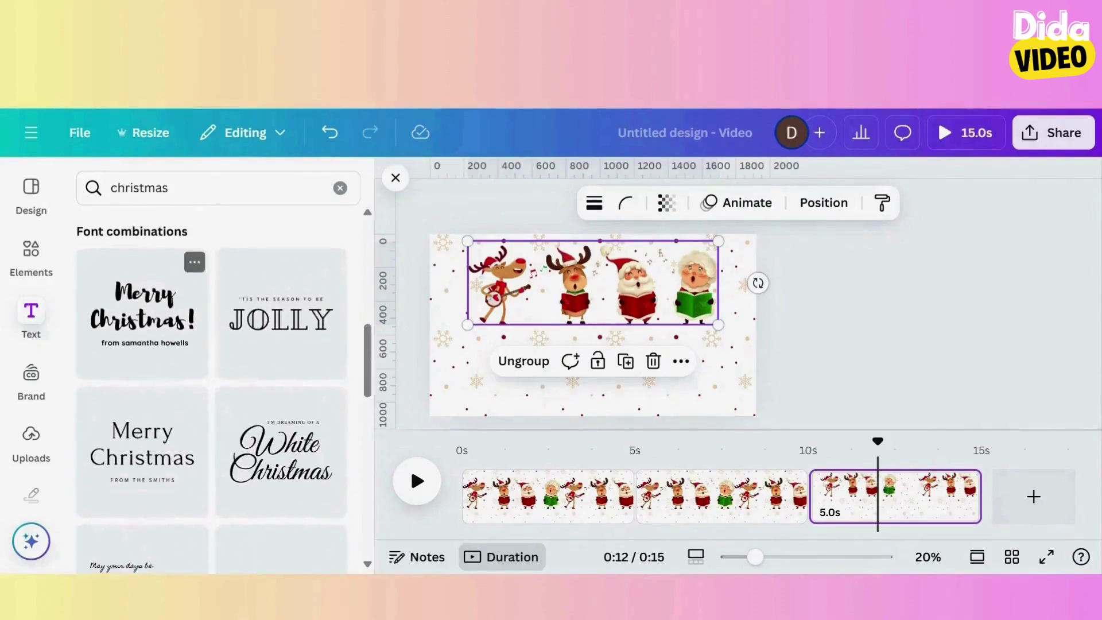
{"action": "scroll", "coordinate": [261, 504], "scroll_direction": "down", "scroll_amount": 2}
{"action": "scroll", "coordinate": [261, 504], "scroll_direction": "down", "scroll_amount": 5}
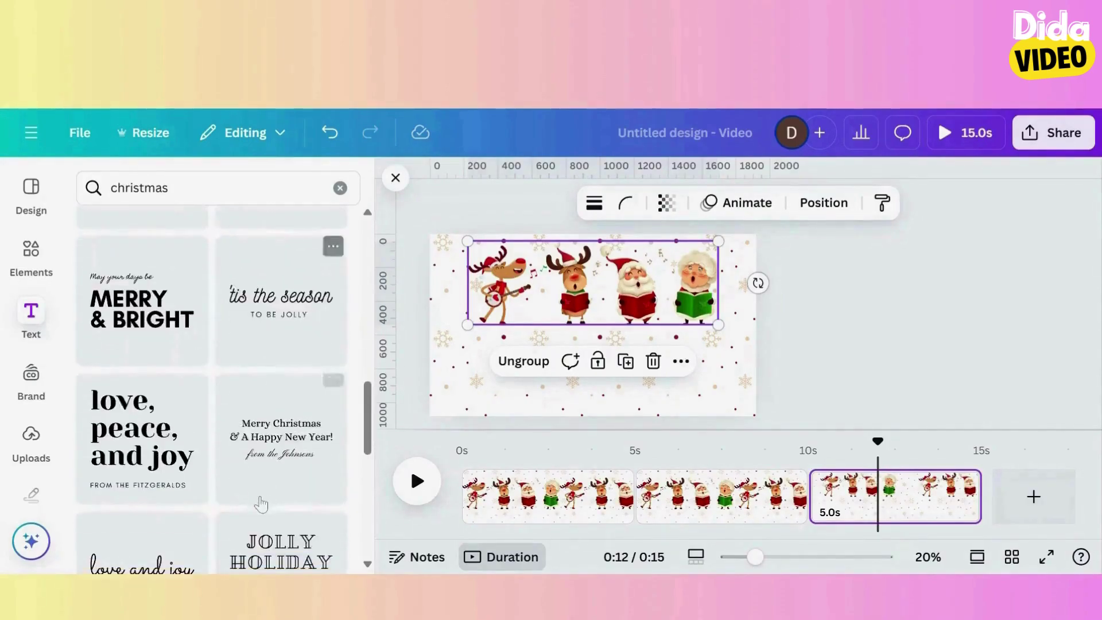
{"action": "scroll", "coordinate": [261, 504], "scroll_direction": "up", "scroll_amount": 5}
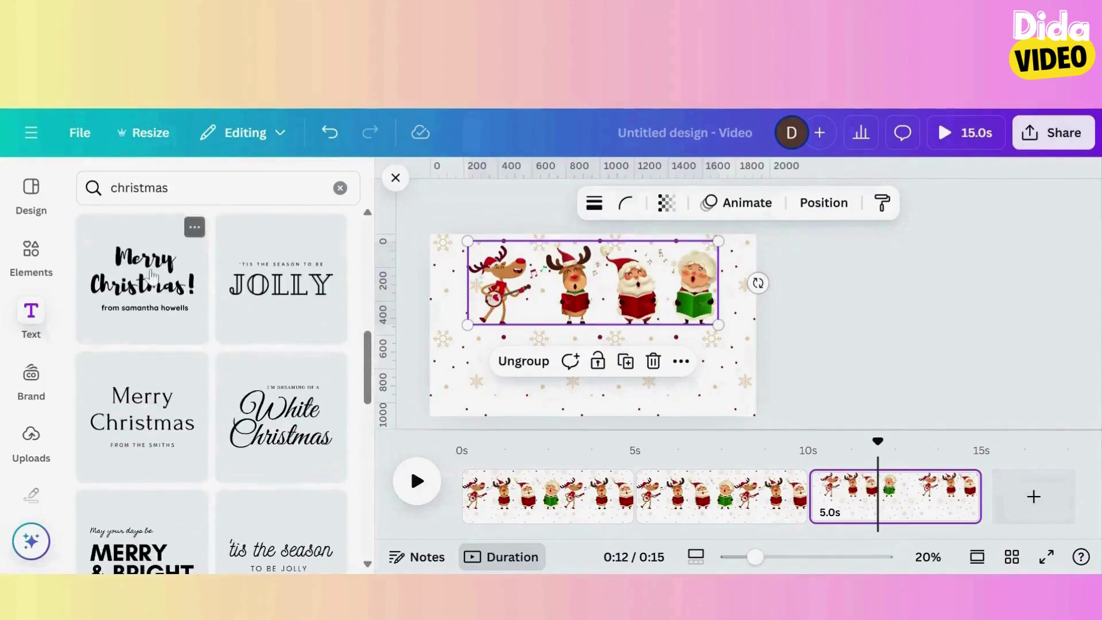
{"action": "left_click", "coordinate": [152, 275]}
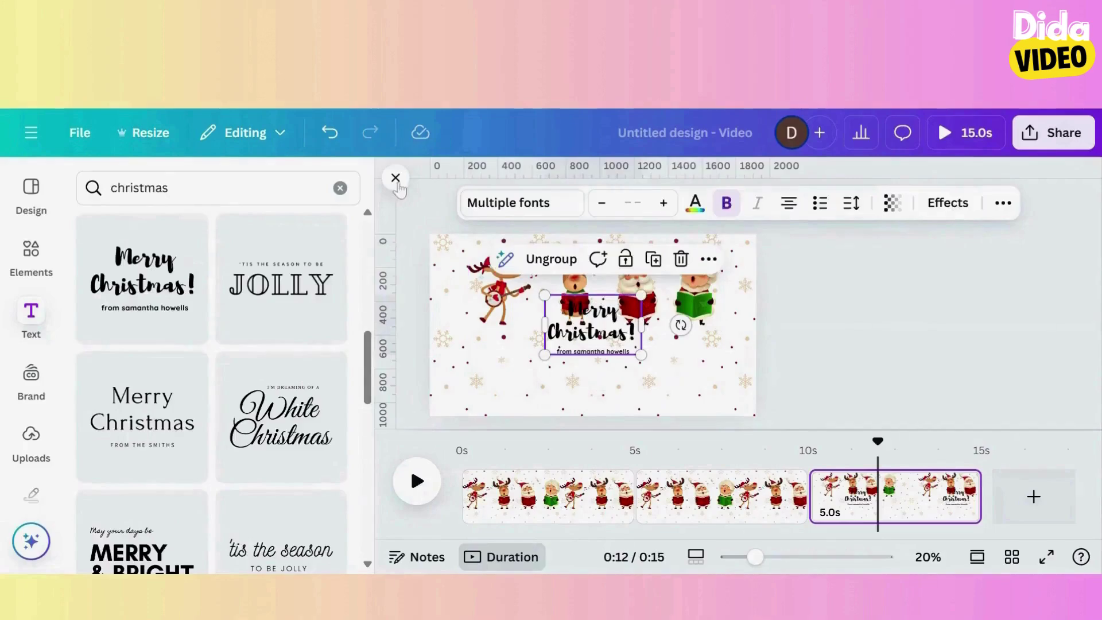
{"action": "left_click", "coordinate": [395, 177]}
Step: Move the "Merry Christmas!" text below the characters, centered horizontally on the page
{"action": "left_click_drag", "start_coordinate": [612, 343], "coordinate": [613, 383]}
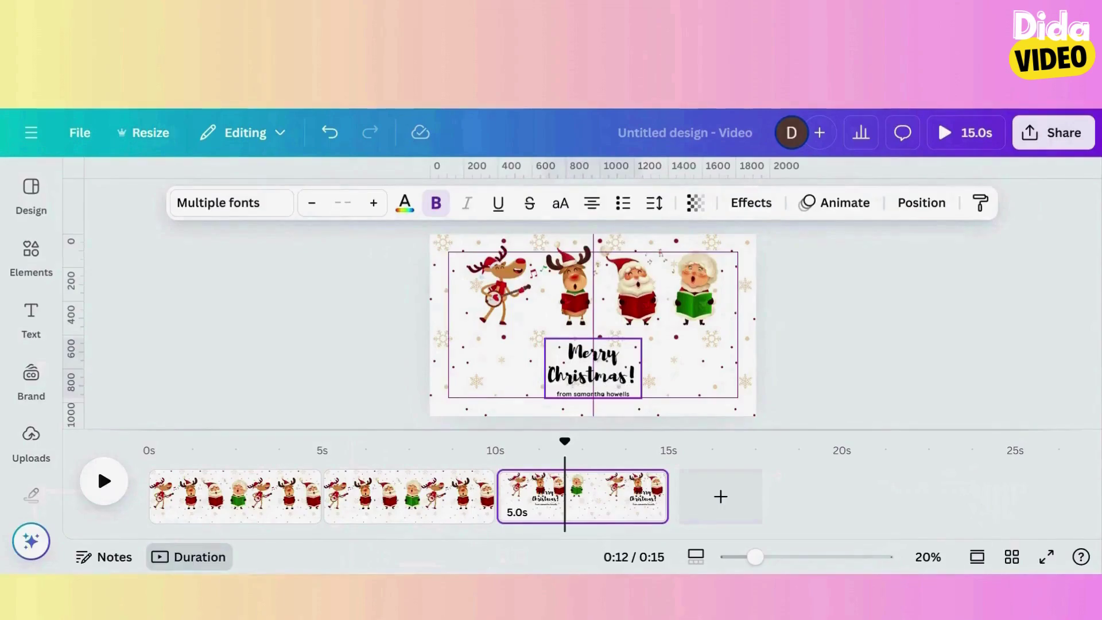
{"action": "left_click_drag", "start_coordinate": [613, 384], "coordinate": [614, 383]}
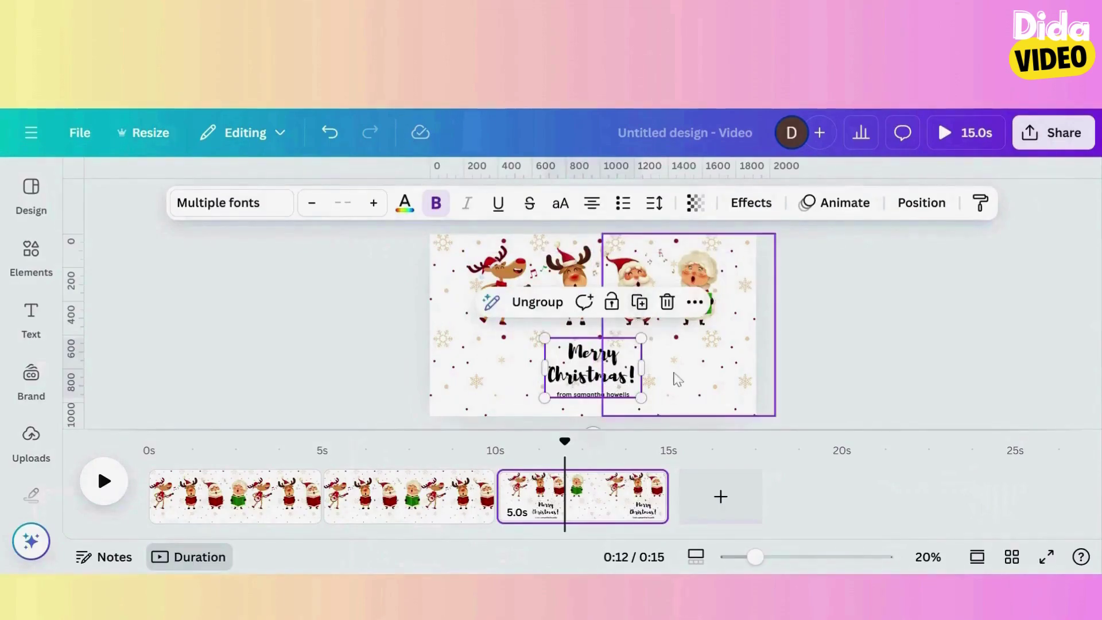
{"action": "left_click", "coordinate": [677, 379]}
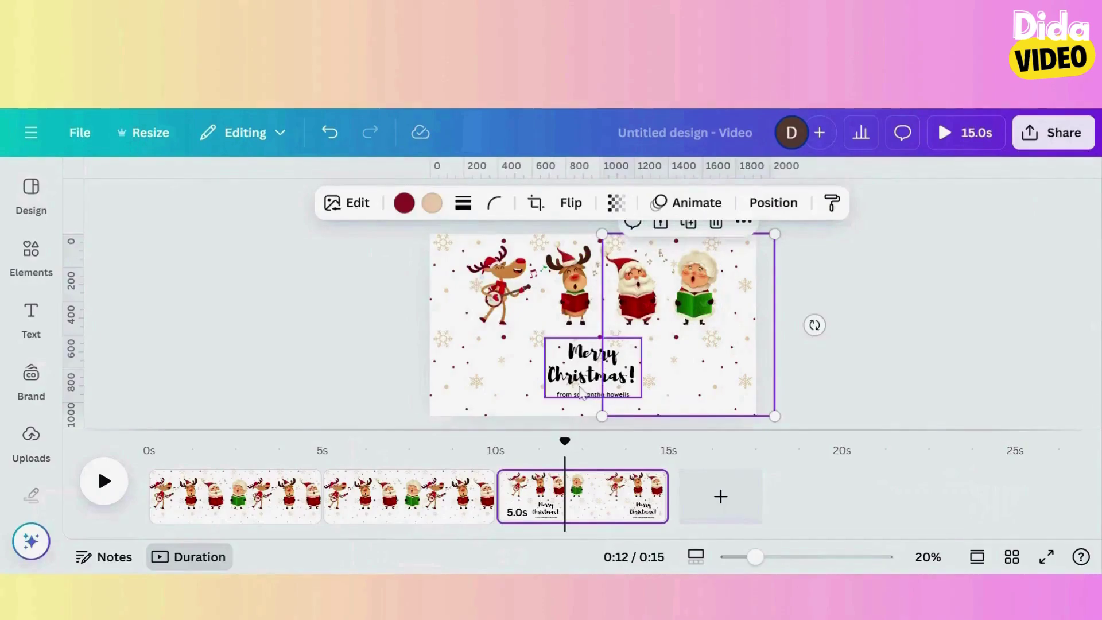
Step: Color the word "Merry" dark red using the first photo color sampled from the red-book reindeer
{"action": "left_click", "coordinate": [580, 391]}
{"action": "double_click", "coordinate": [612, 362]}
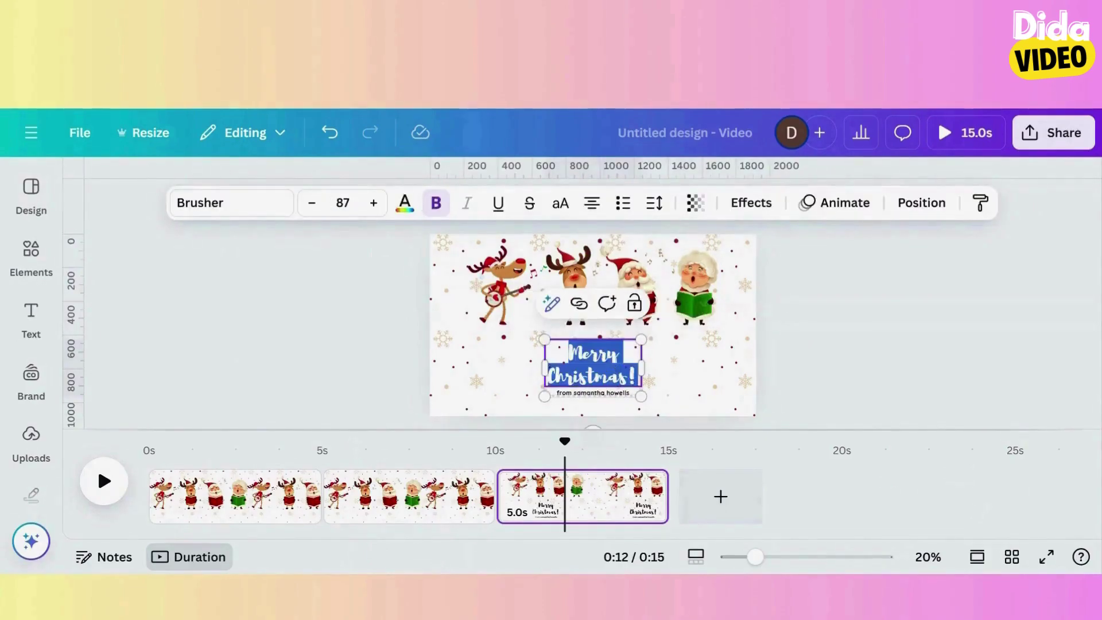
{"action": "left_click", "coordinate": [611, 362]}
{"action": "double_click", "coordinate": [593, 353]}
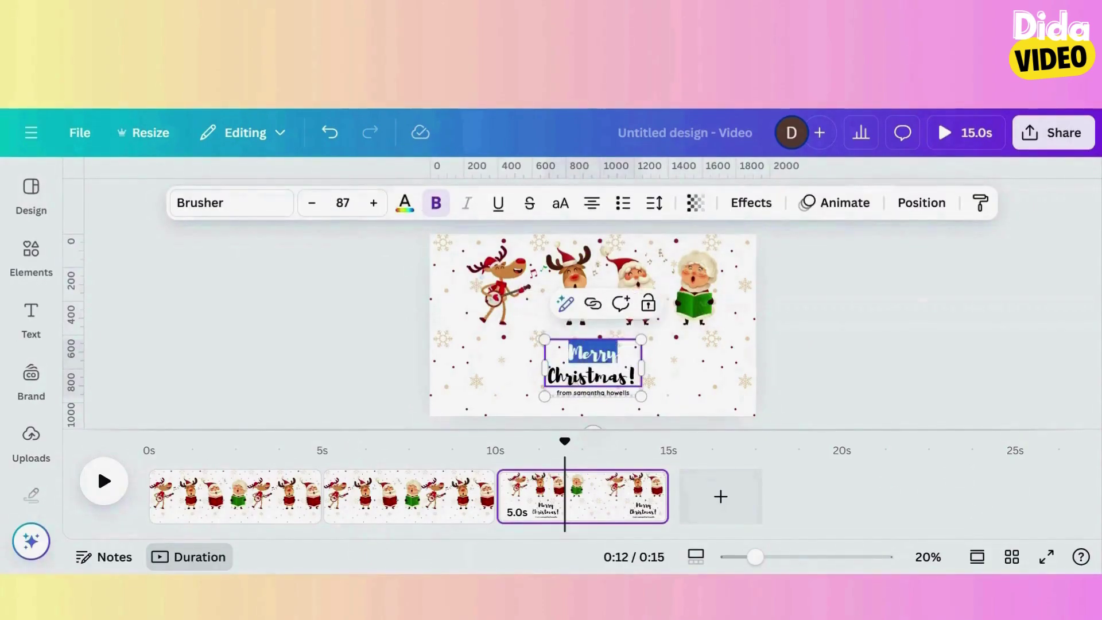
{"action": "left_click", "coordinate": [405, 204]}
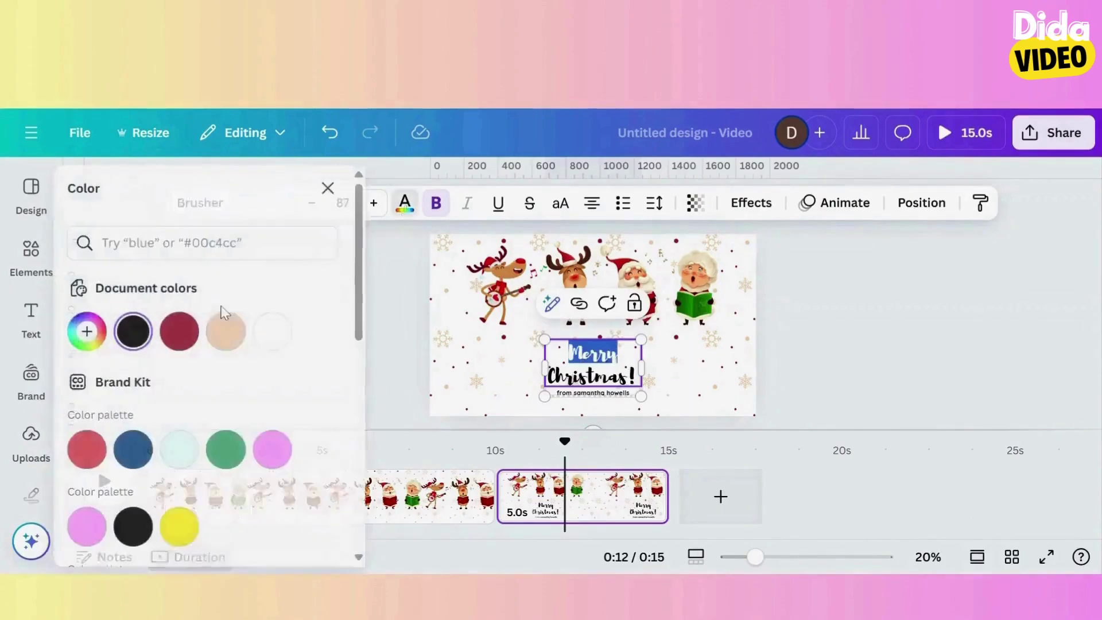
{"action": "scroll", "coordinate": [129, 450], "scroll_direction": "down", "scroll_amount": 3}
{"action": "scroll", "coordinate": [129, 450], "scroll_direction": "down", "scroll_amount": 5}
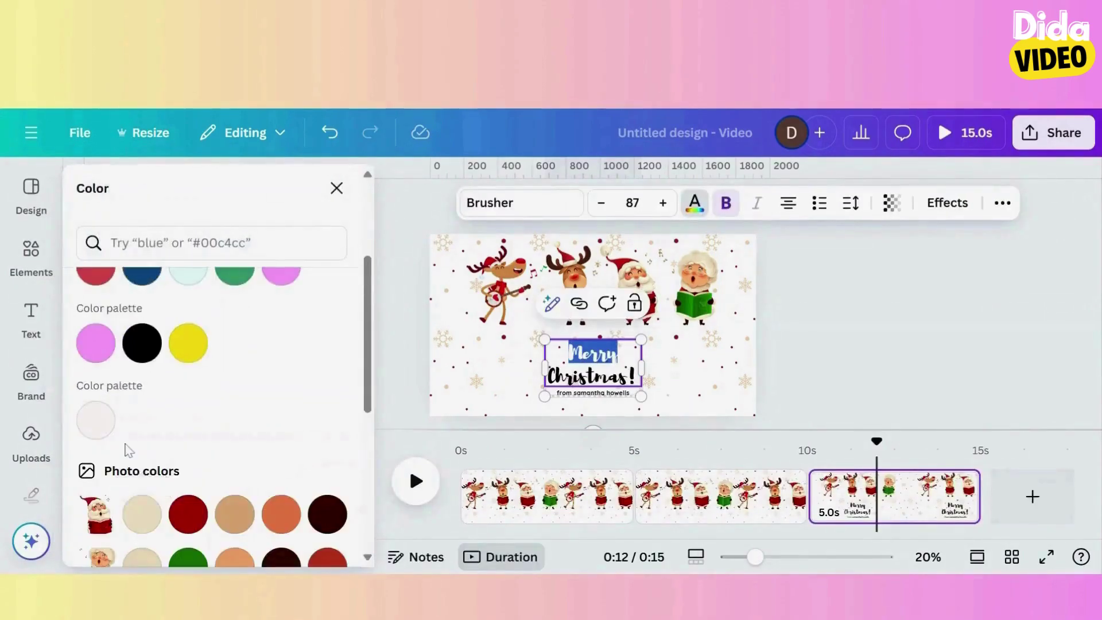
{"action": "left_click", "coordinate": [142, 455]}
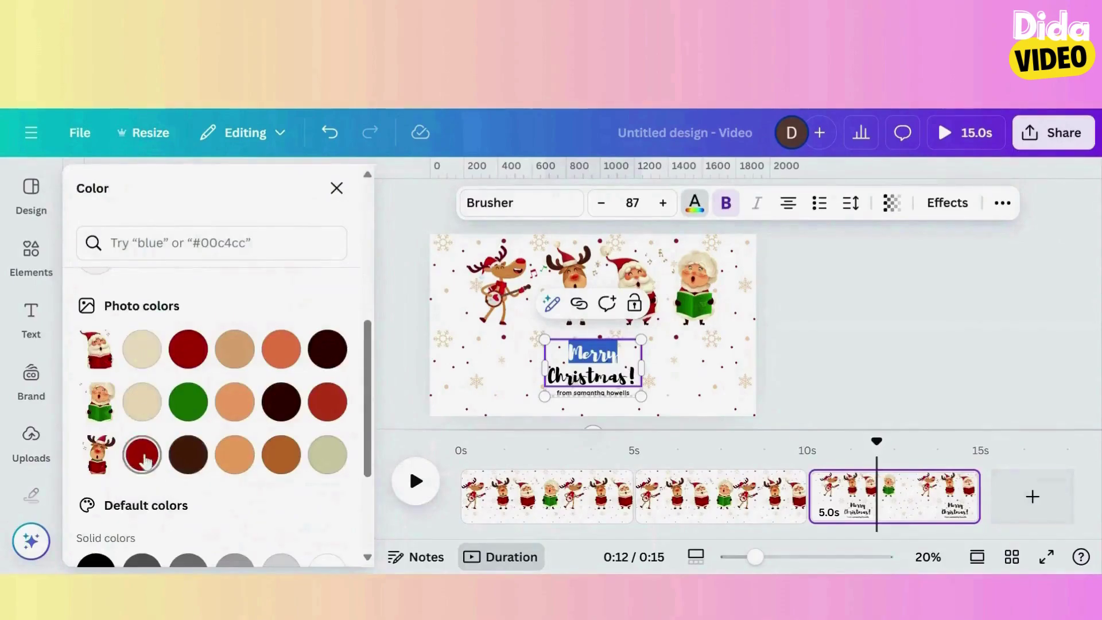
Step: Apply the reindeer photo's dark red to "Merry" and the green photo color #1b7403 to "Christmas!"
{"action": "left_click", "coordinate": [143, 456]}
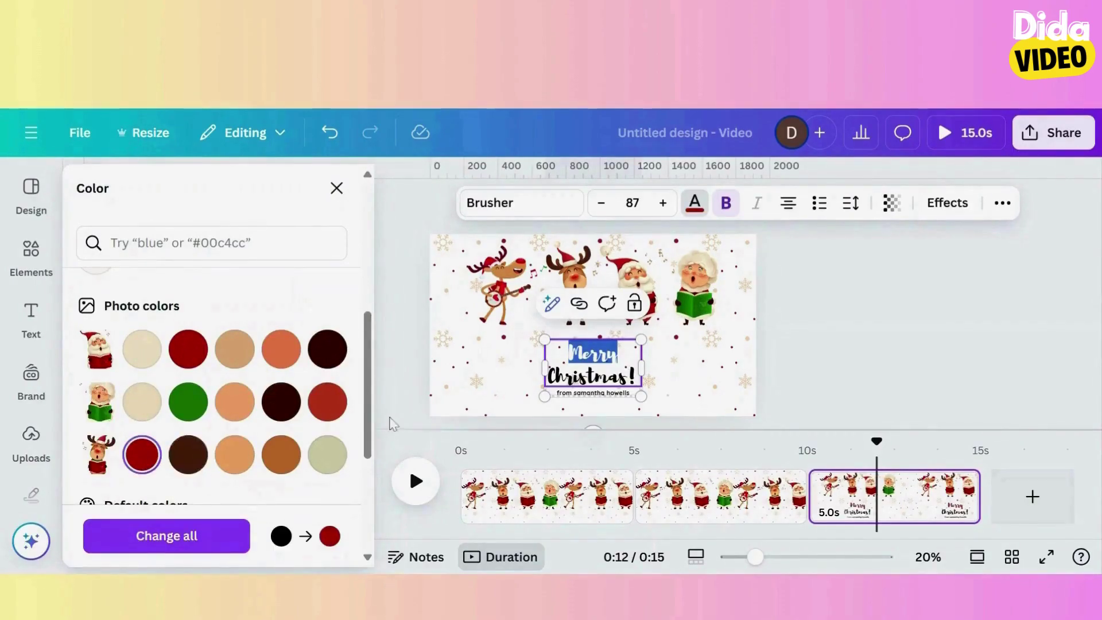
{"action": "left_click", "coordinate": [632, 377]}
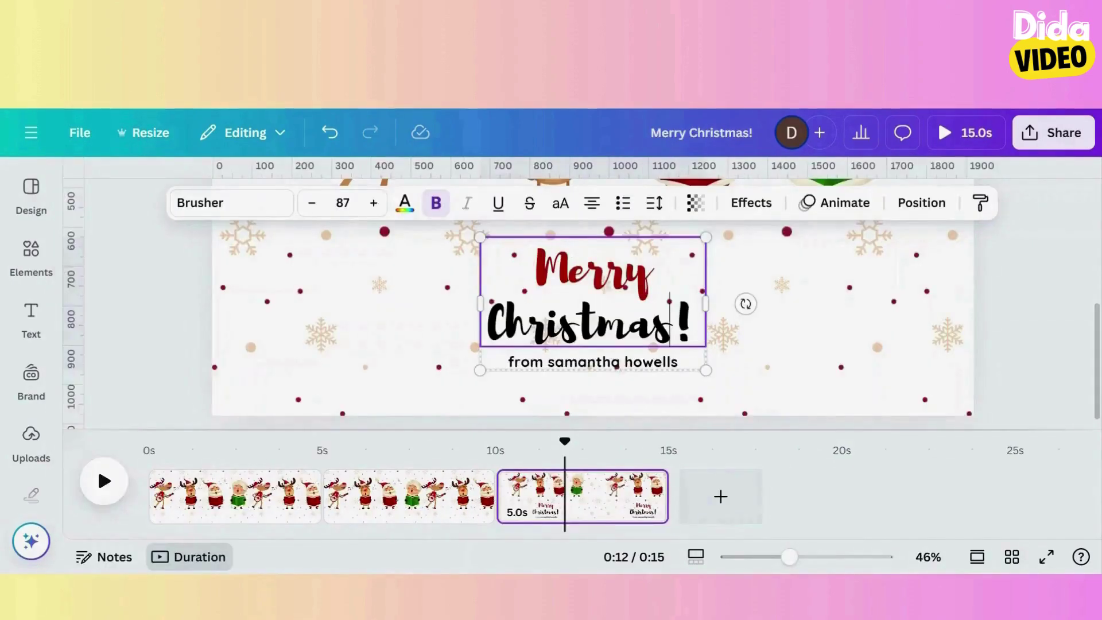
{"action": "key", "text": "End"}
{"action": "key", "text": "shift+Left"}
{"action": "key", "text": "shift+Left"}
{"action": "key", "text": "shift+Left"}
{"action": "key", "text": "shift+Left"}
{"action": "key", "text": "shift+Left"}
{"action": "key", "text": "shift+Left"}
{"action": "key", "text": "shift+Left"}
{"action": "key", "text": "shift+Left"}
{"action": "key", "text": "shift+Left"}
{"action": "key", "text": "shift+Left"}
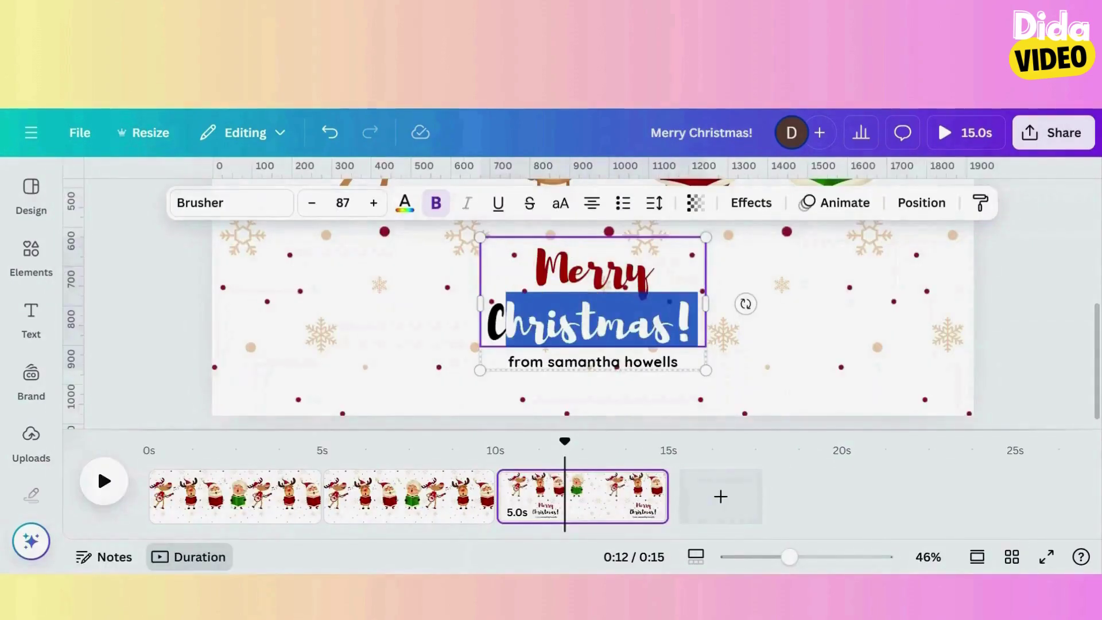
{"action": "left_click", "coordinate": [405, 206]}
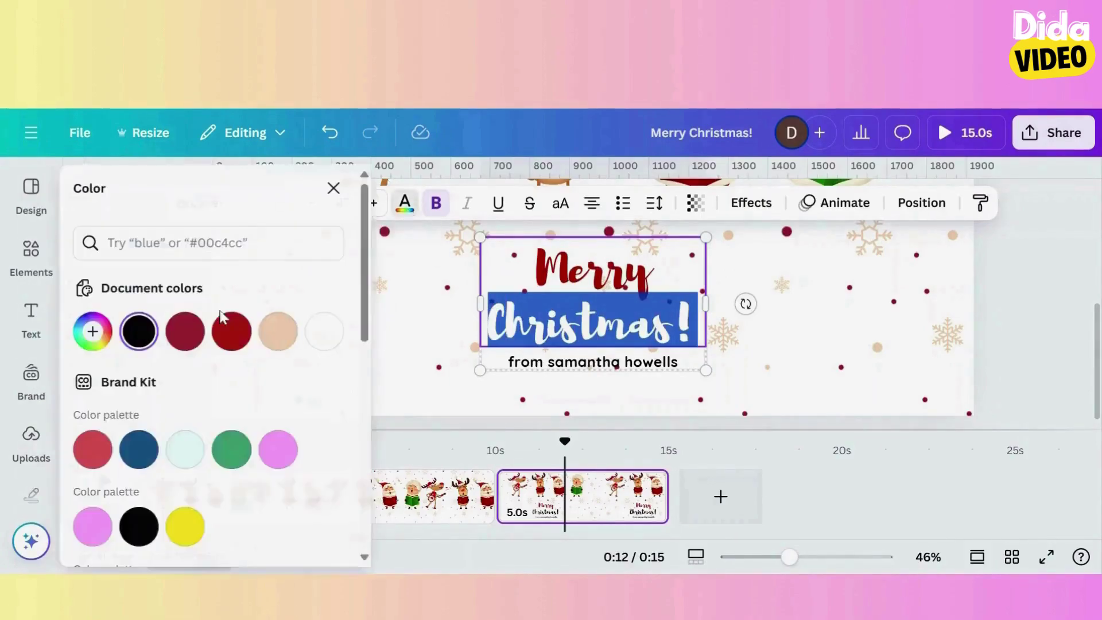
{"action": "scroll", "coordinate": [176, 467], "scroll_direction": "down", "scroll_amount": 5}
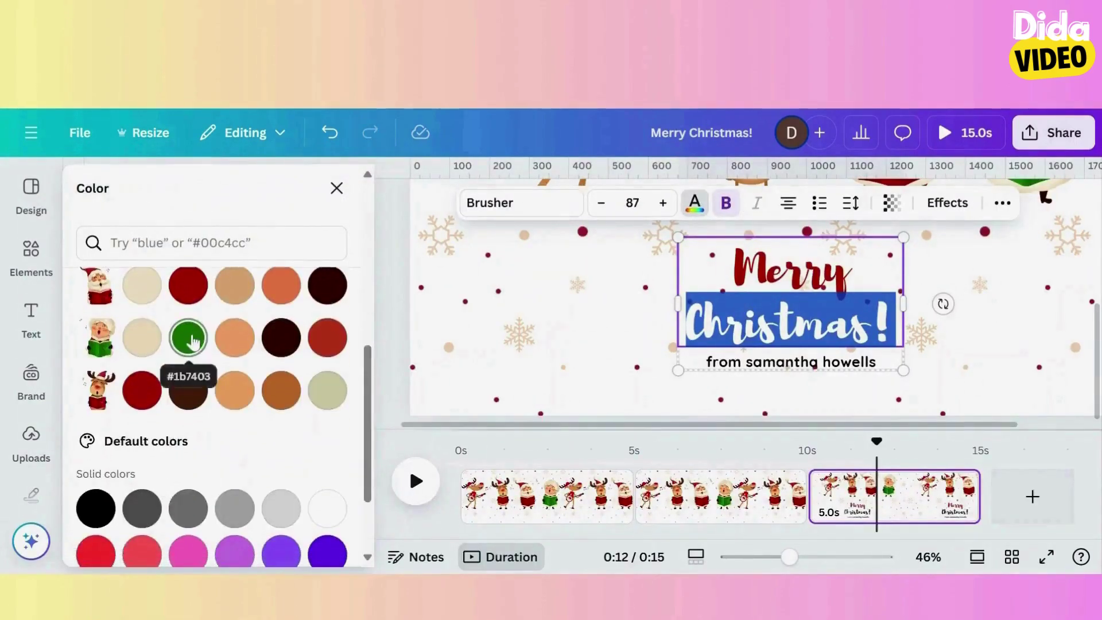
{"action": "left_click", "coordinate": [188, 338]}
Step: Color the whole "from" signature line below the greeting with the dark red photo color sampled from the reindeer
{"action": "left_click", "coordinate": [880, 368]}
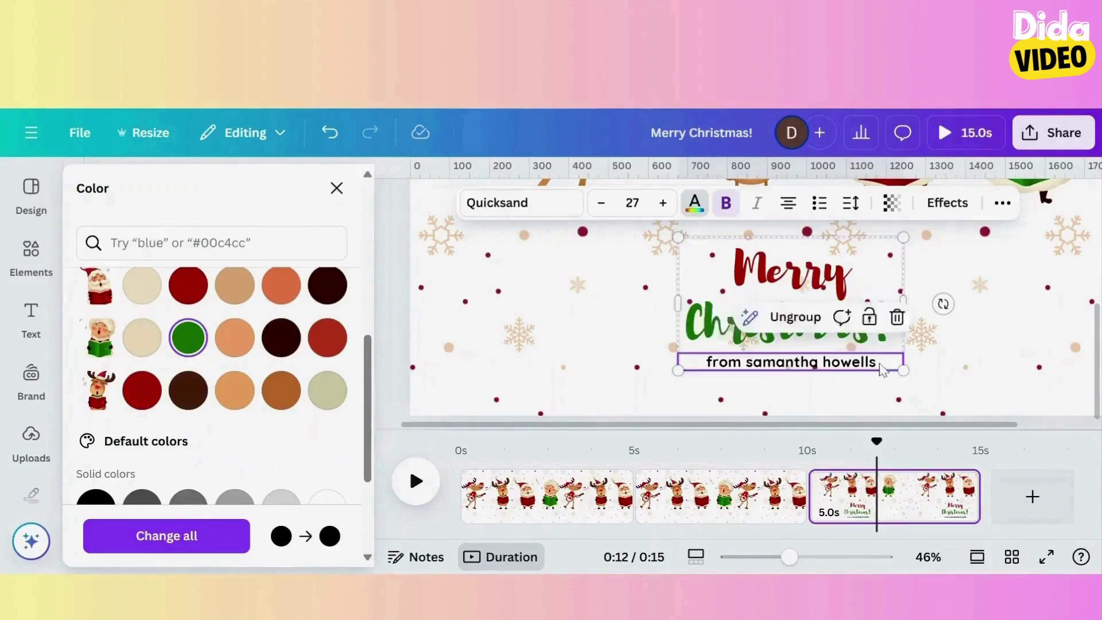
{"action": "left_click", "coordinate": [882, 369]}
{"action": "scroll", "coordinate": [882, 368], "scroll_direction": "up", "scroll_amount": 2}
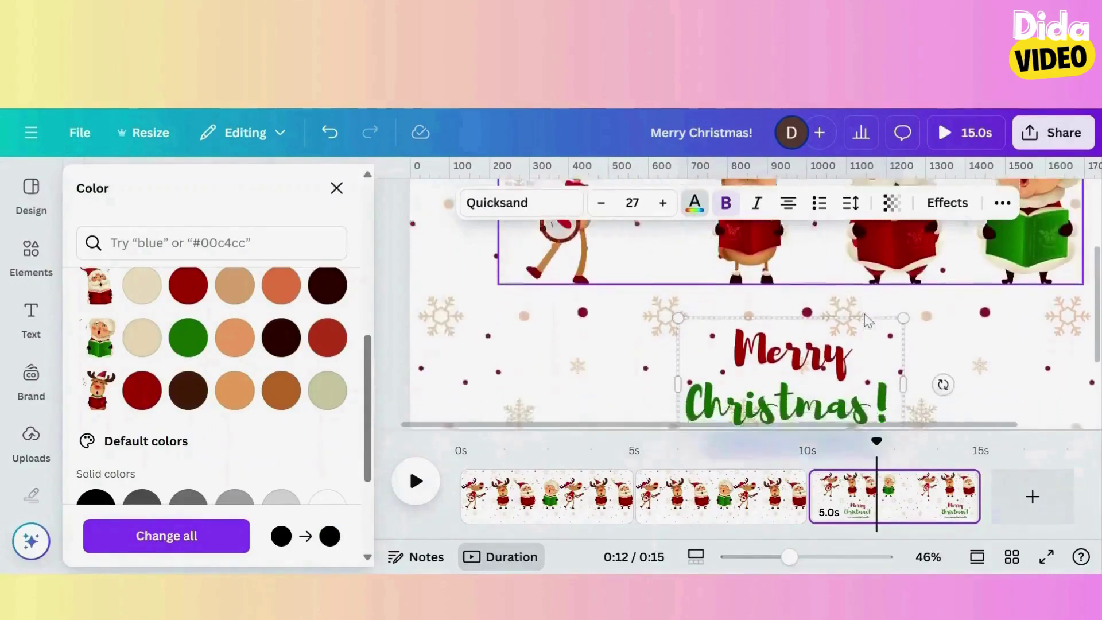
{"action": "scroll", "coordinate": [755, 301], "scroll_direction": "down", "scroll_amount": 2}
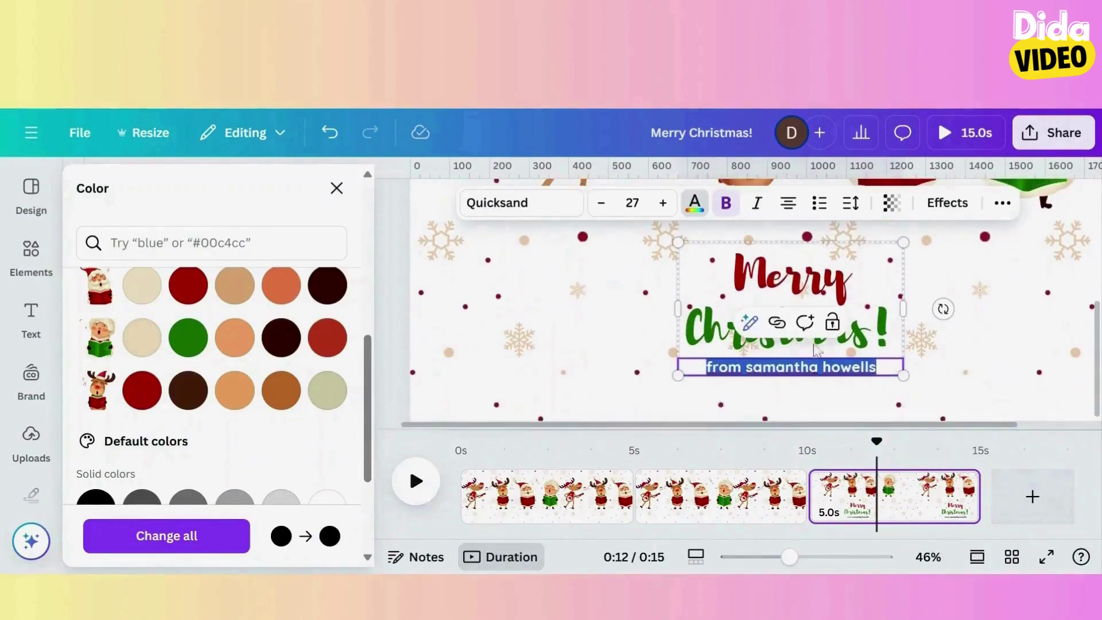
{"action": "left_click", "coordinate": [127, 397]}
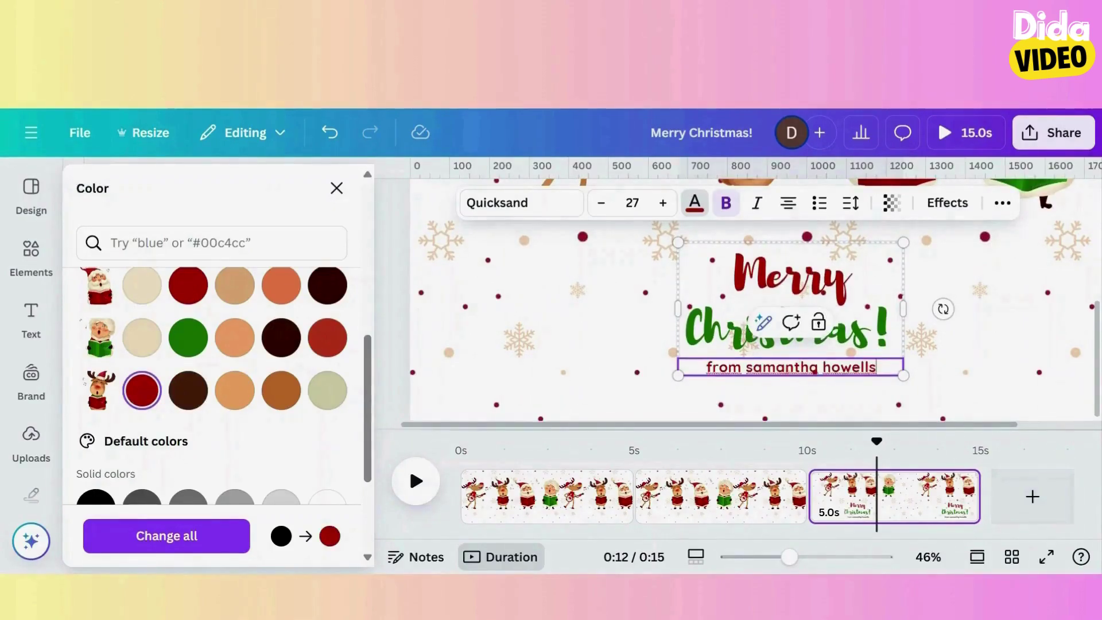
Step: Replace the name in the signature line with "Dida Video" and close the color options
{"action": "key", "text": "shift+Left"}
{"action": "key", "text": "shift+Left"}
{"action": "key", "text": "shift+Left"}
{"action": "key", "text": "shift+Left"}
{"action": "key", "text": "shift+Left"}
{"action": "key", "text": "shift+Left"}
{"action": "key", "text": "shift+Left"}
{"action": "key", "text": "shift+Left"}
{"action": "key", "text": "shift+Left"}
{"action": "key", "text": "shift+Left"}
{"action": "key", "text": "shift+Left"}
{"action": "key", "text": "shift+Left"}
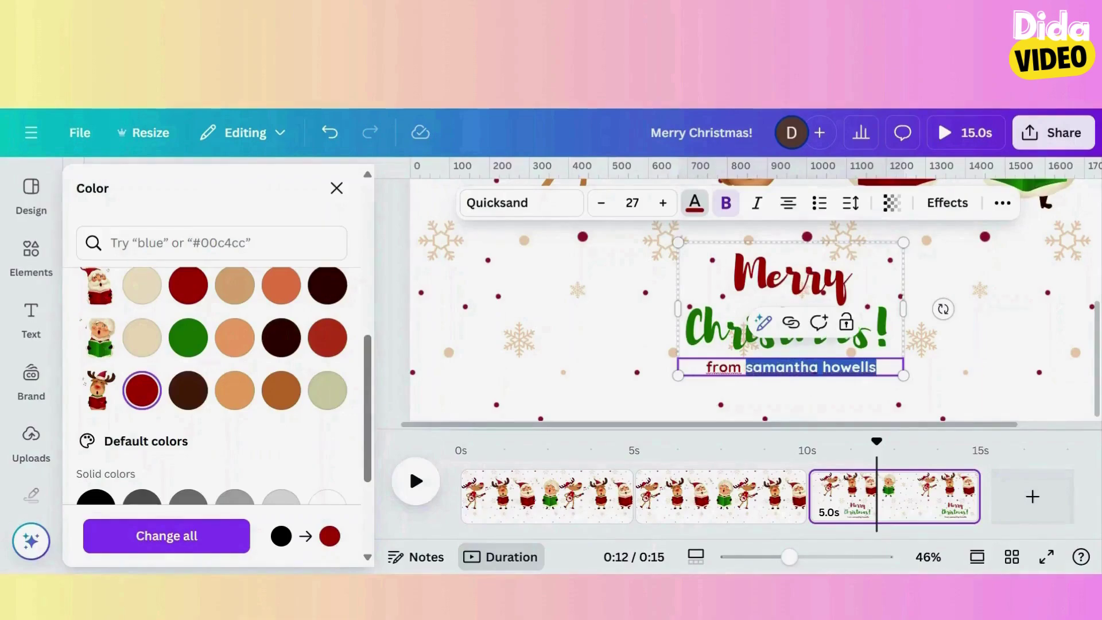
{"action": "type", "text": "Dida"}
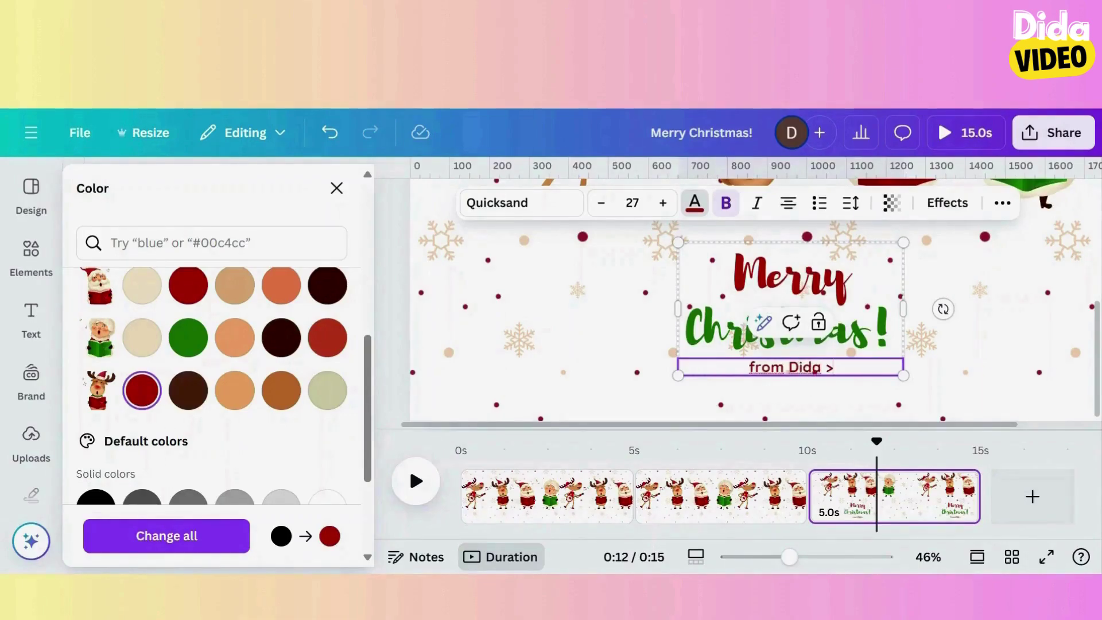
{"action": "type", "text": " Video"}
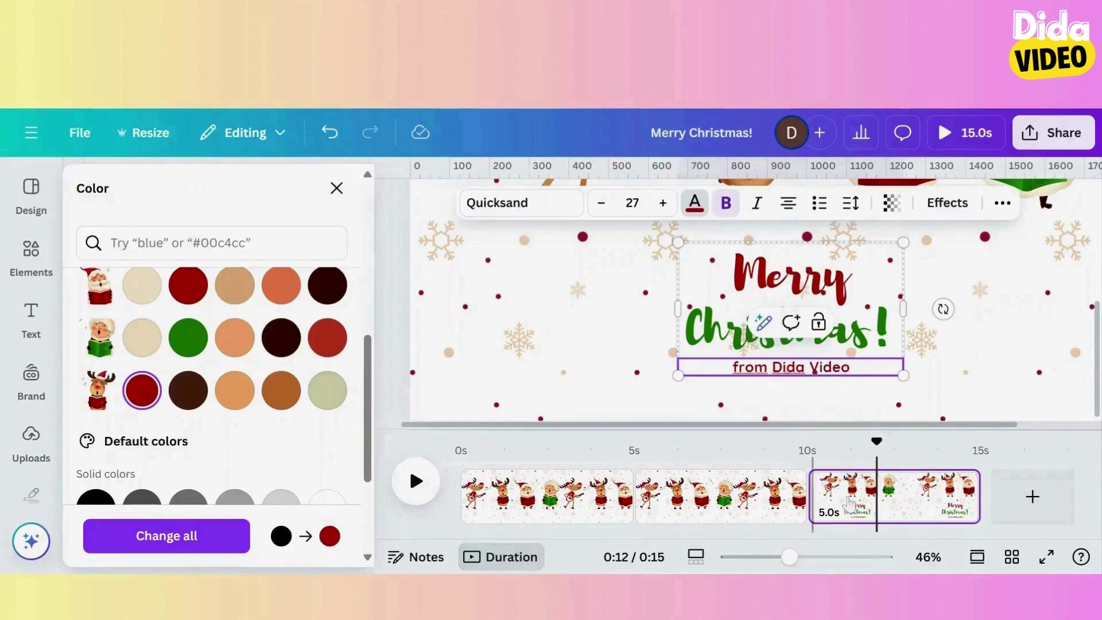
{"action": "left_click", "coordinate": [765, 561]}
{"action": "left_click", "coordinate": [337, 189]}
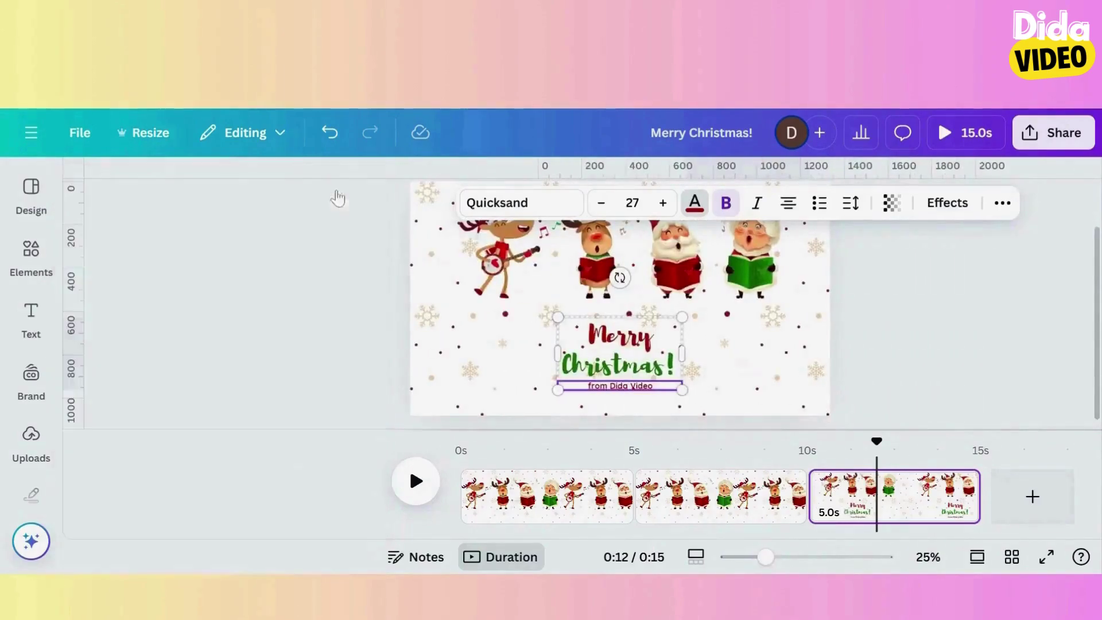
Step: Animate the "Merry Christmas!" text group with Succession, on enter only, and slightly lower the animation speed
{"action": "left_click_drag", "start_coordinate": [765, 557], "coordinate": [750, 556]}
{"action": "left_click", "coordinate": [704, 378]}
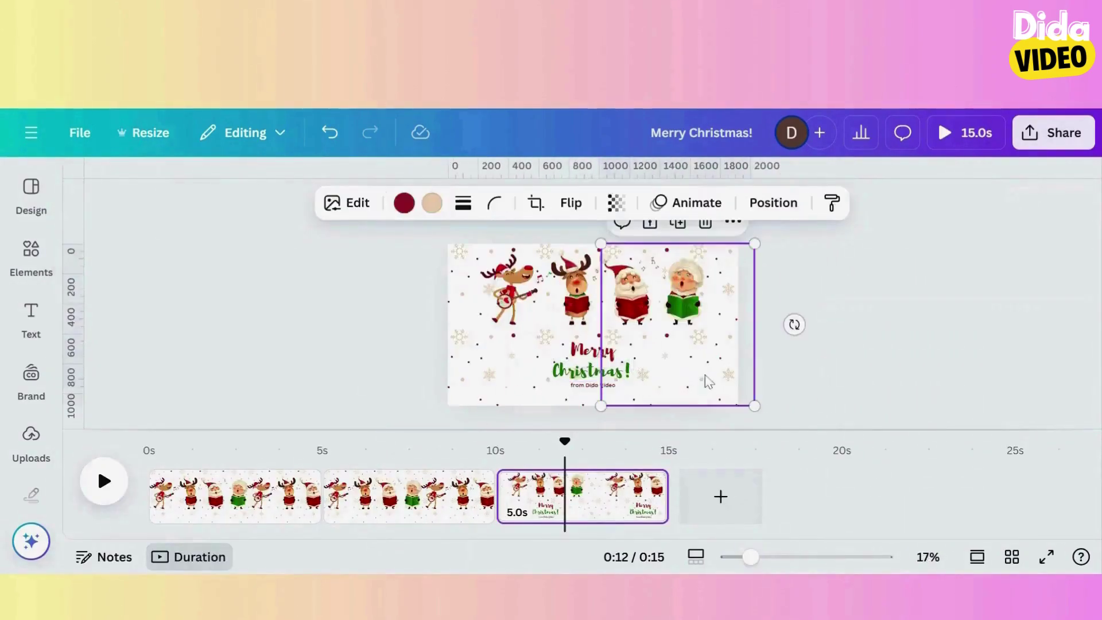
{"action": "left_click", "coordinate": [481, 361]}
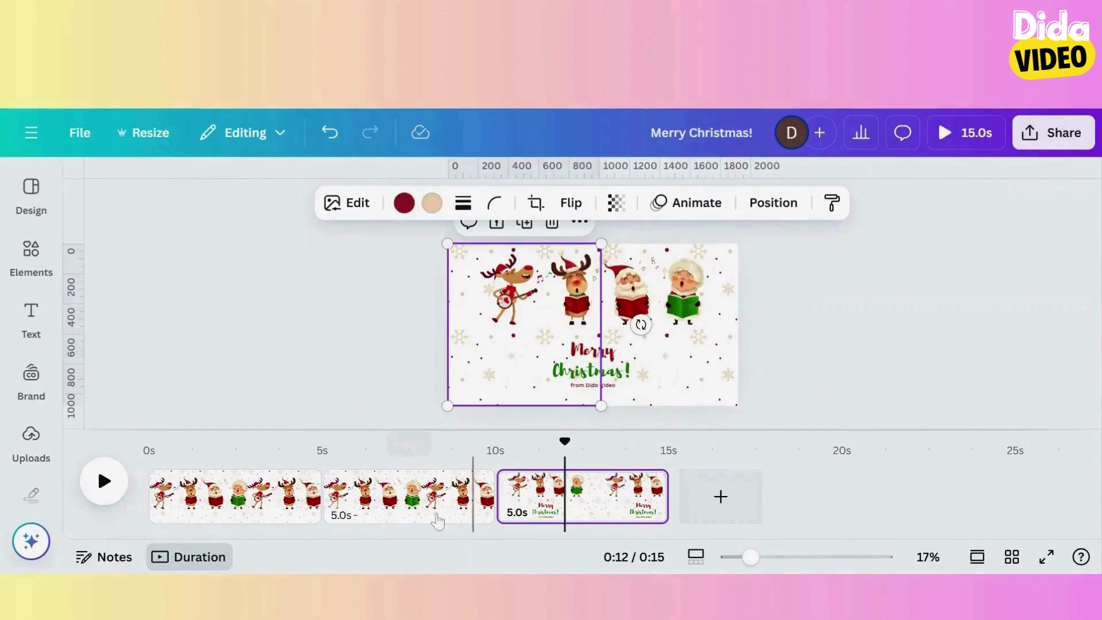
{"action": "left_click", "coordinate": [793, 214]}
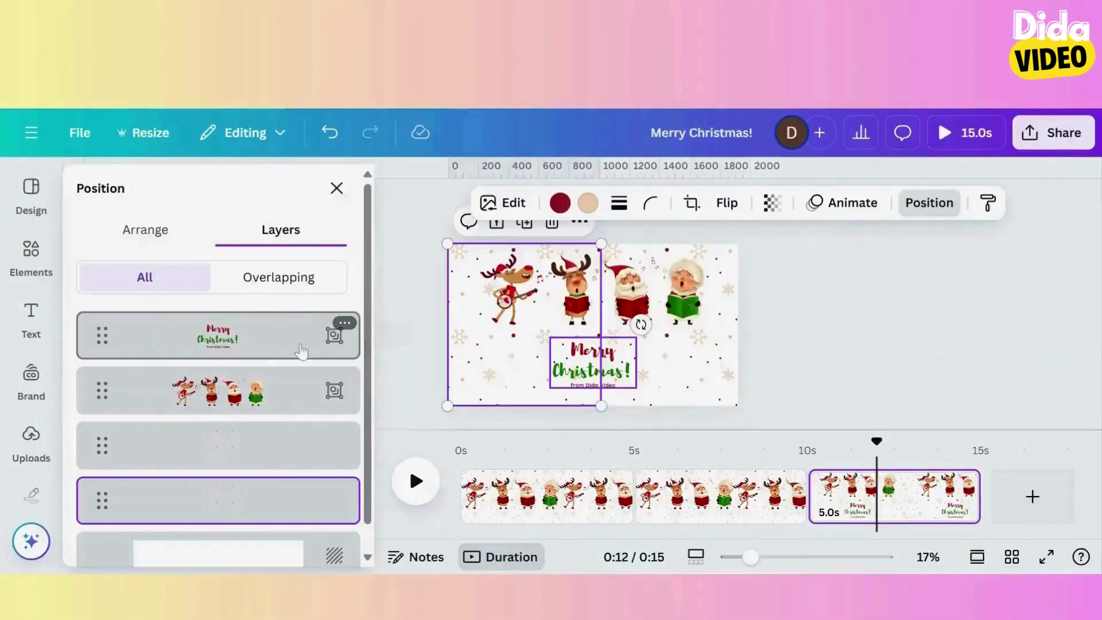
{"action": "left_click", "coordinate": [301, 351]}
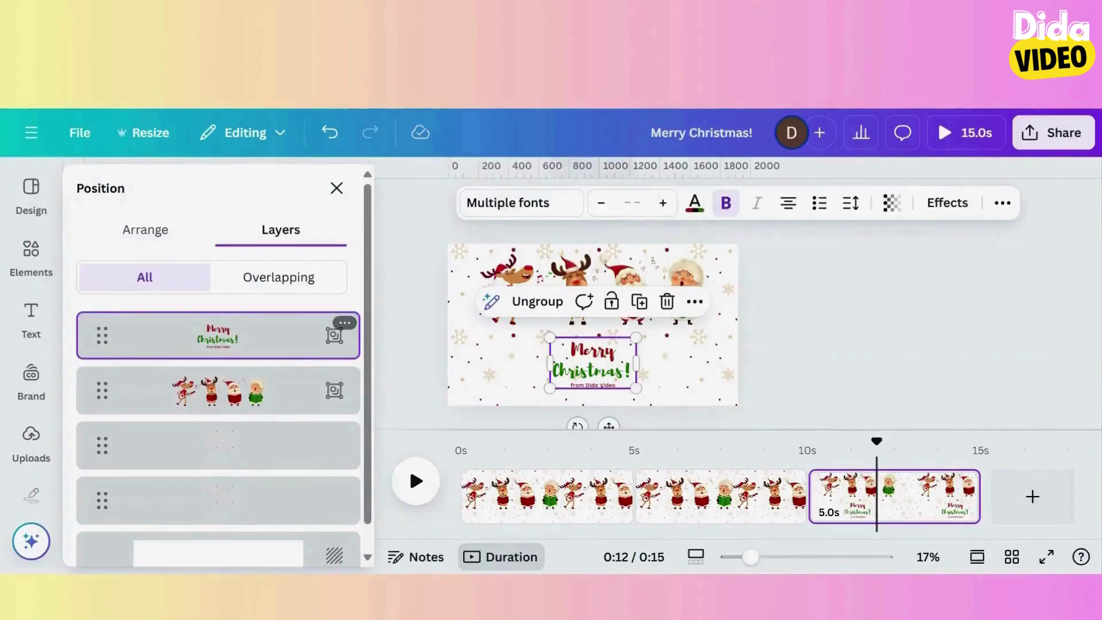
{"action": "left_click", "coordinate": [1002, 204]}
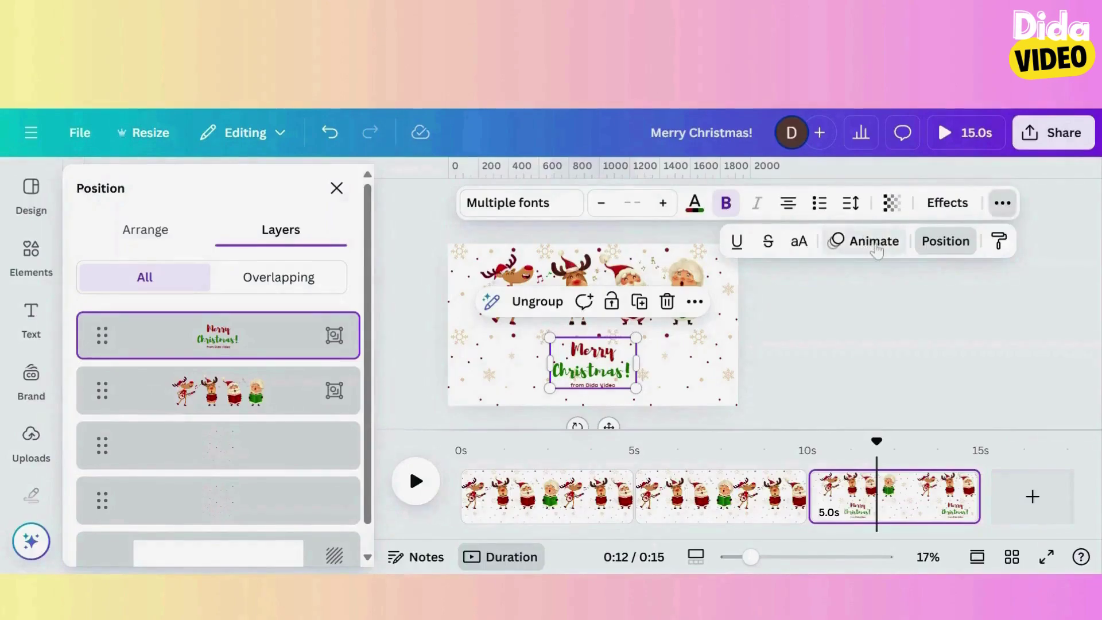
{"action": "left_click", "coordinate": [875, 247]}
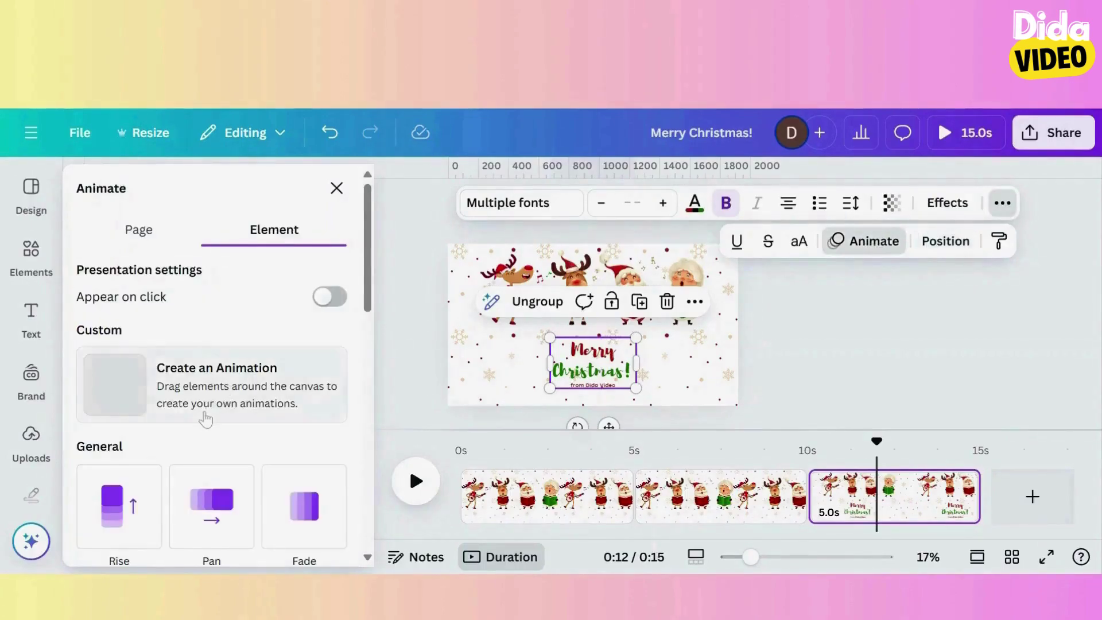
{"action": "scroll", "coordinate": [205, 417], "scroll_direction": "down", "scroll_amount": 1}
{"action": "scroll", "coordinate": [204, 417], "scroll_direction": "down", "scroll_amount": 5}
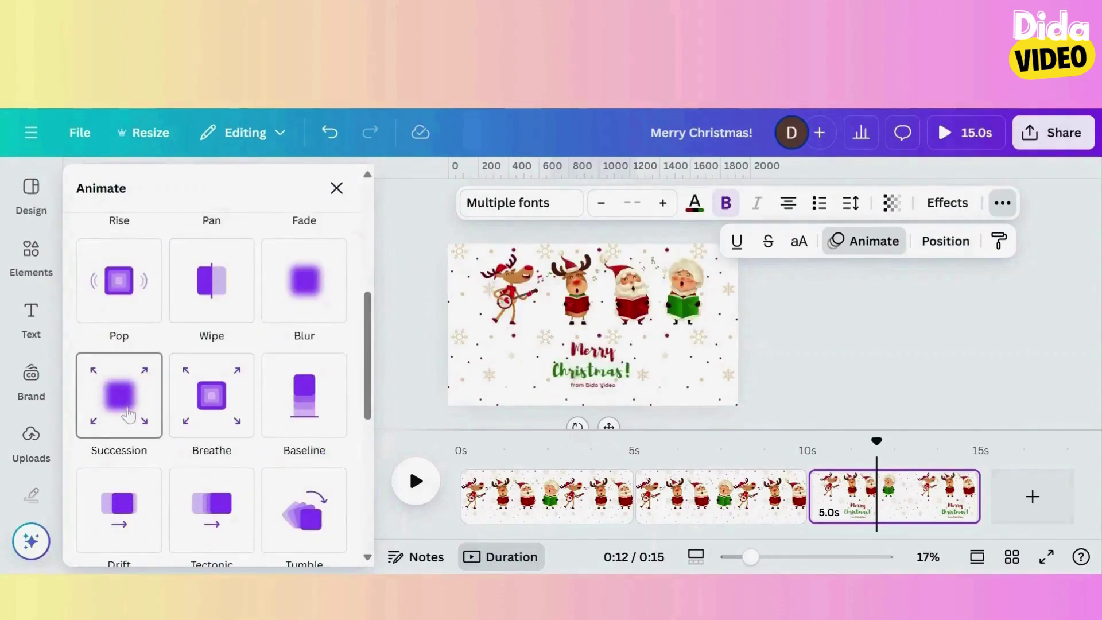
{"action": "left_click", "coordinate": [127, 413]}
{"action": "left_click", "coordinate": [185, 413]}
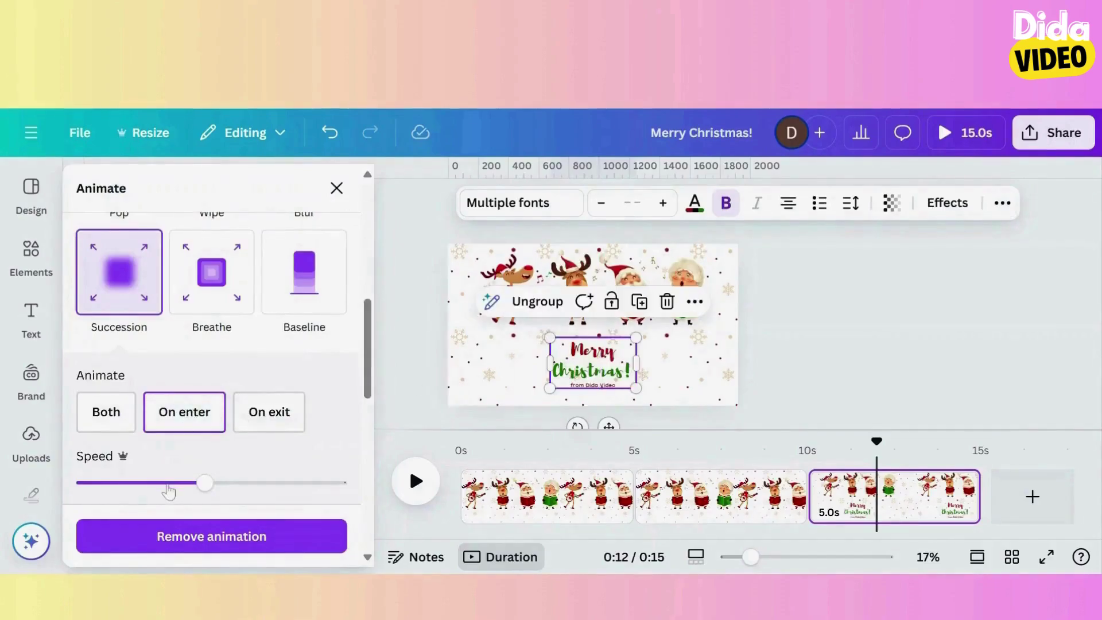
{"action": "left_click", "coordinate": [185, 484]}
{"action": "left_click", "coordinate": [199, 484]}
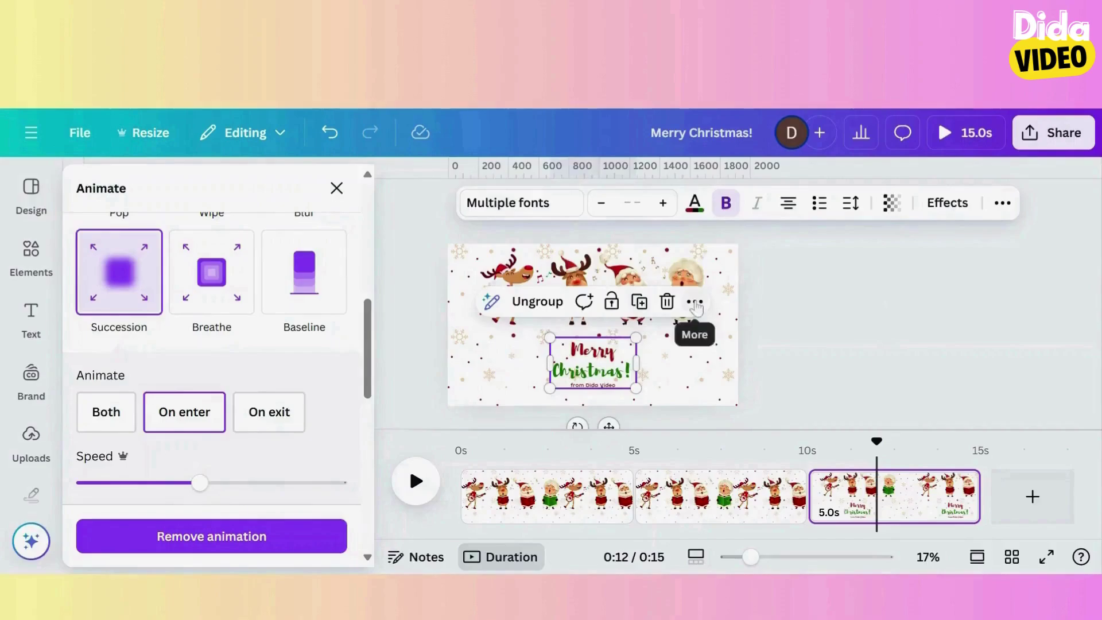
Step: Show the greeting's element timing and delay its start to about 0.7 seconds after the third page begins
{"action": "left_click", "coordinate": [695, 302]}
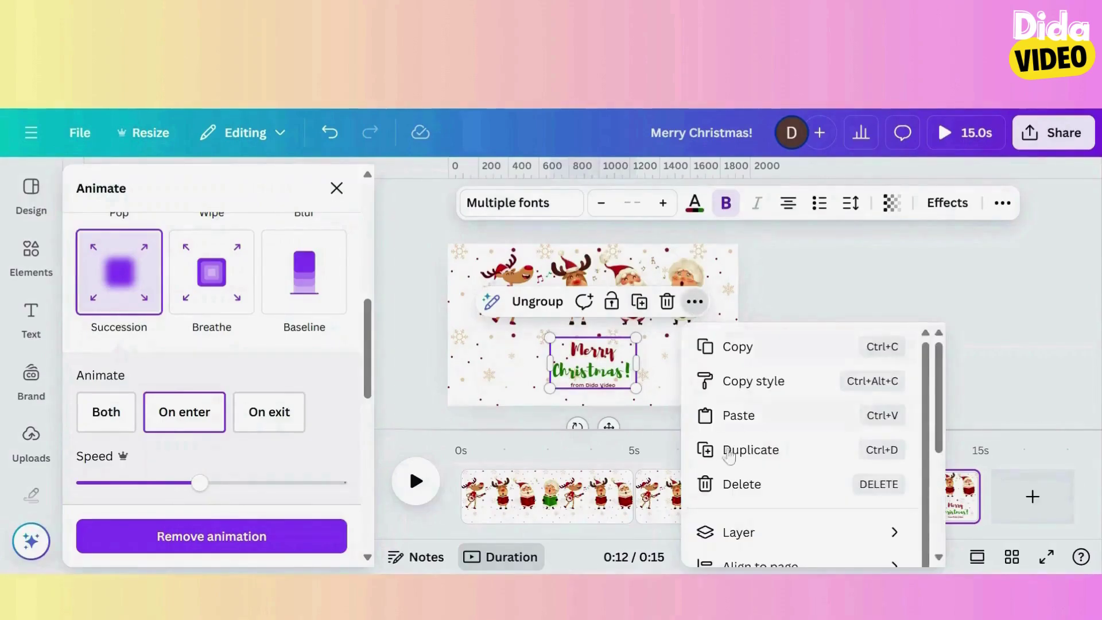
{"action": "scroll", "coordinate": [729, 456], "scroll_direction": "down", "scroll_amount": 4}
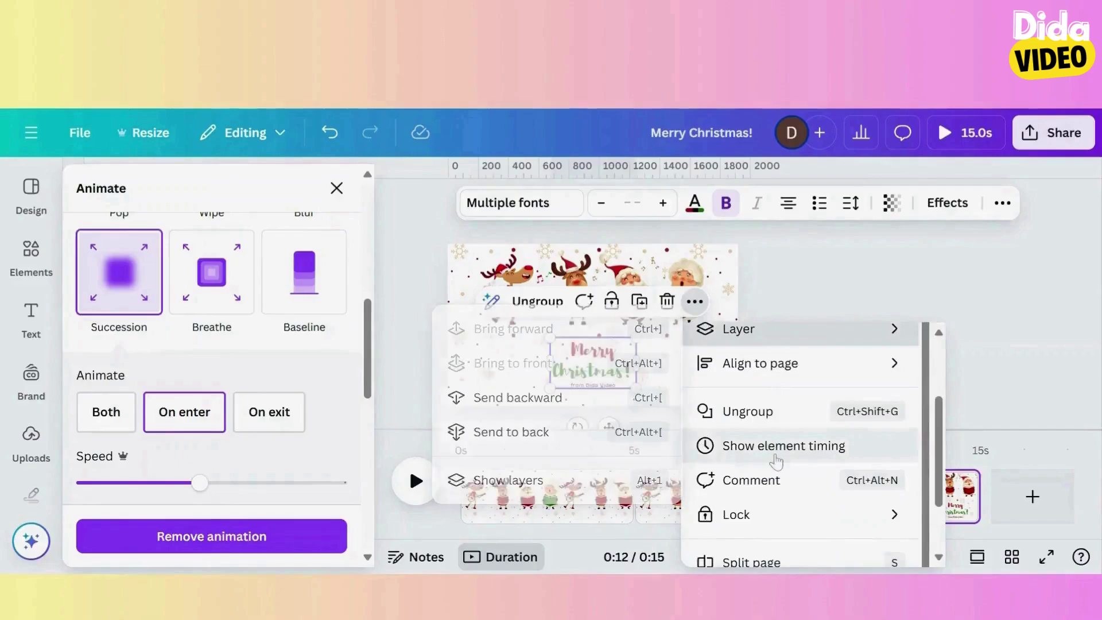
{"action": "left_click", "coordinate": [776, 459]}
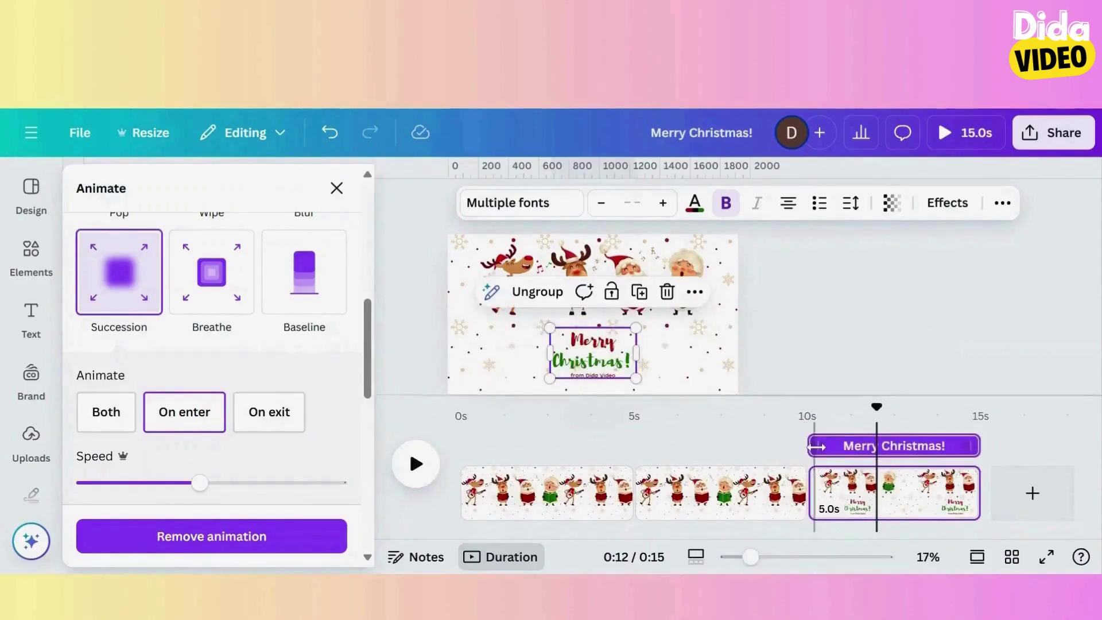
{"action": "left_click_drag", "start_coordinate": [816, 447], "coordinate": [840, 446]}
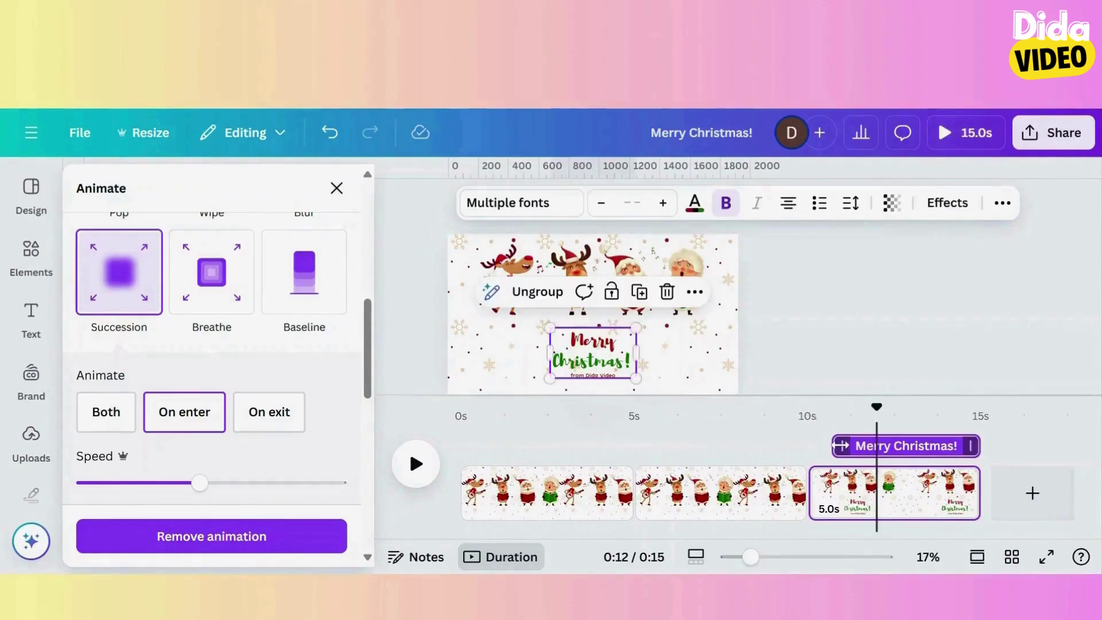
Step: Set the first page's duration to 4.0 seconds
{"action": "left_click", "coordinate": [551, 495]}
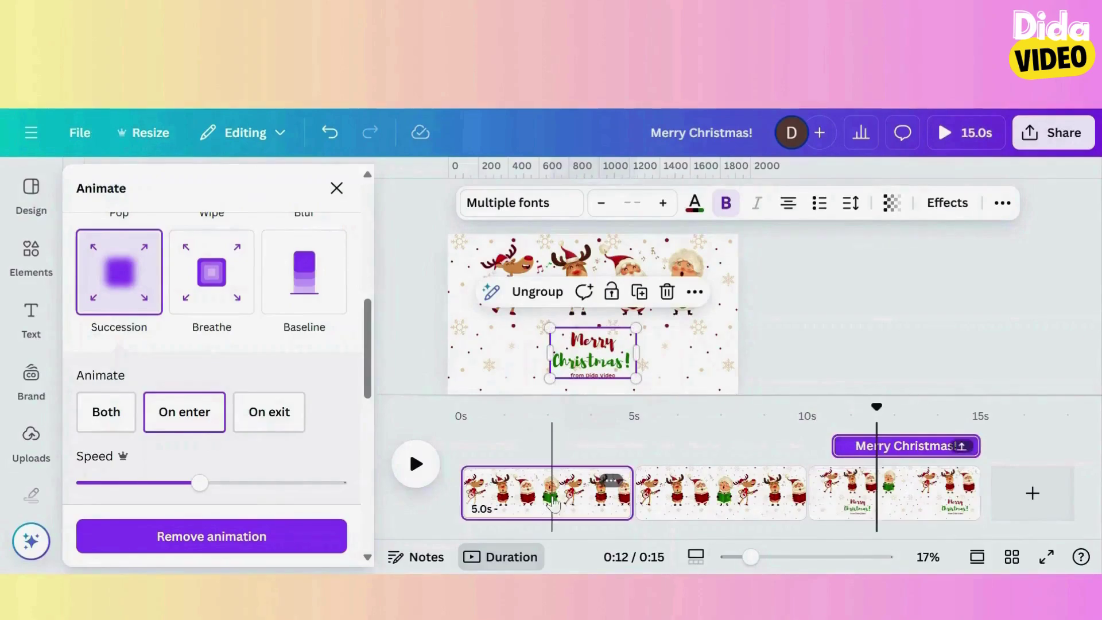
{"action": "left_click", "coordinate": [337, 190]}
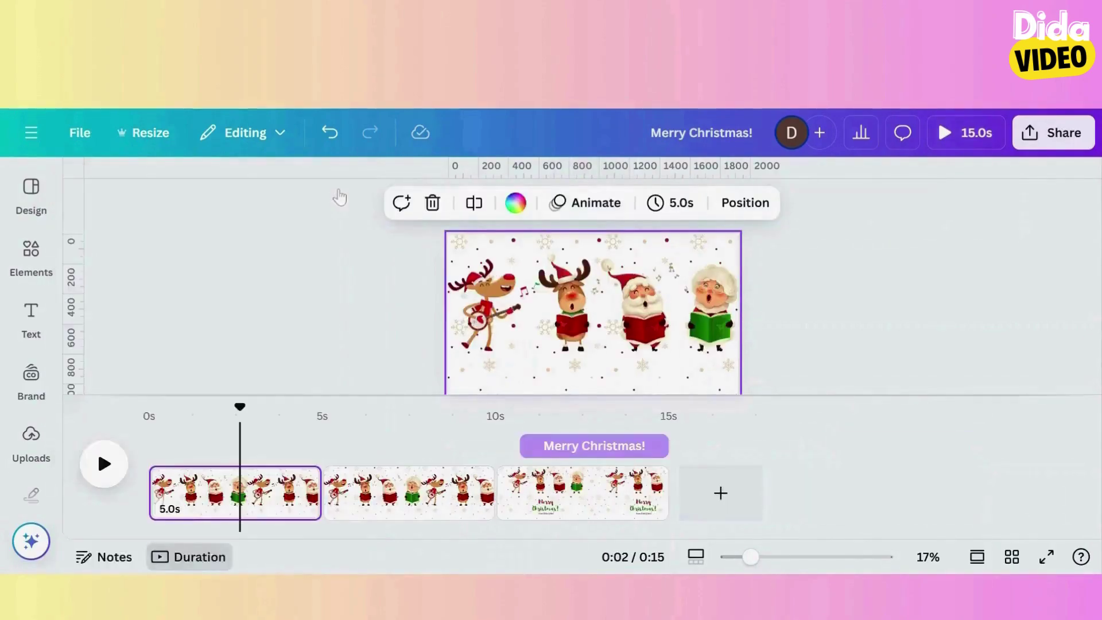
{"action": "left_click", "coordinate": [682, 204]}
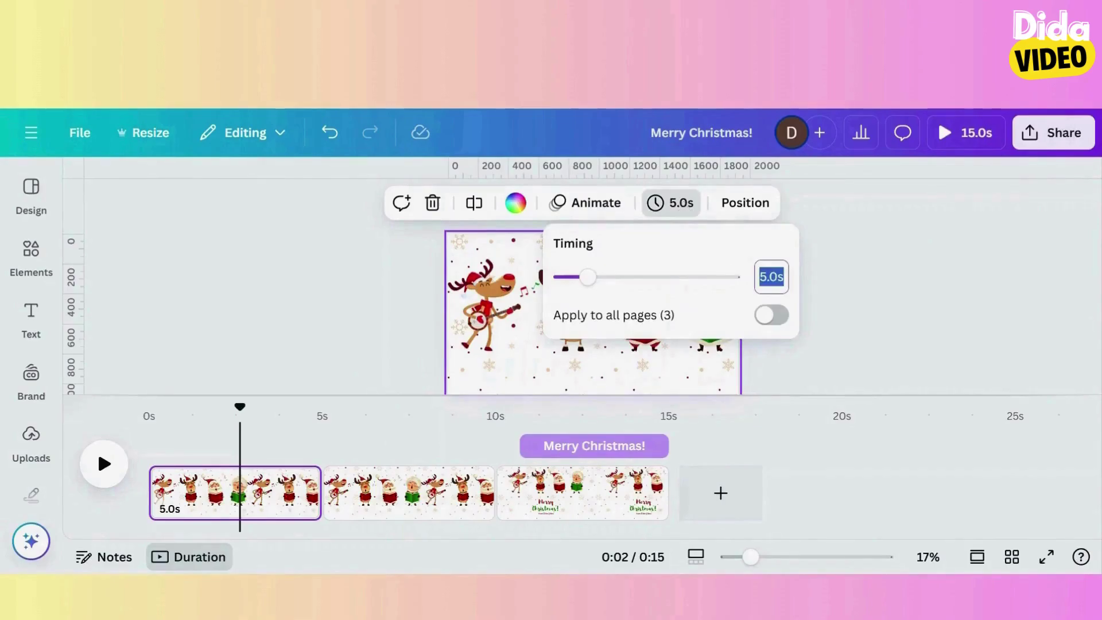
{"action": "type", "text": "4"}
{"action": "key", "text": "Return"}
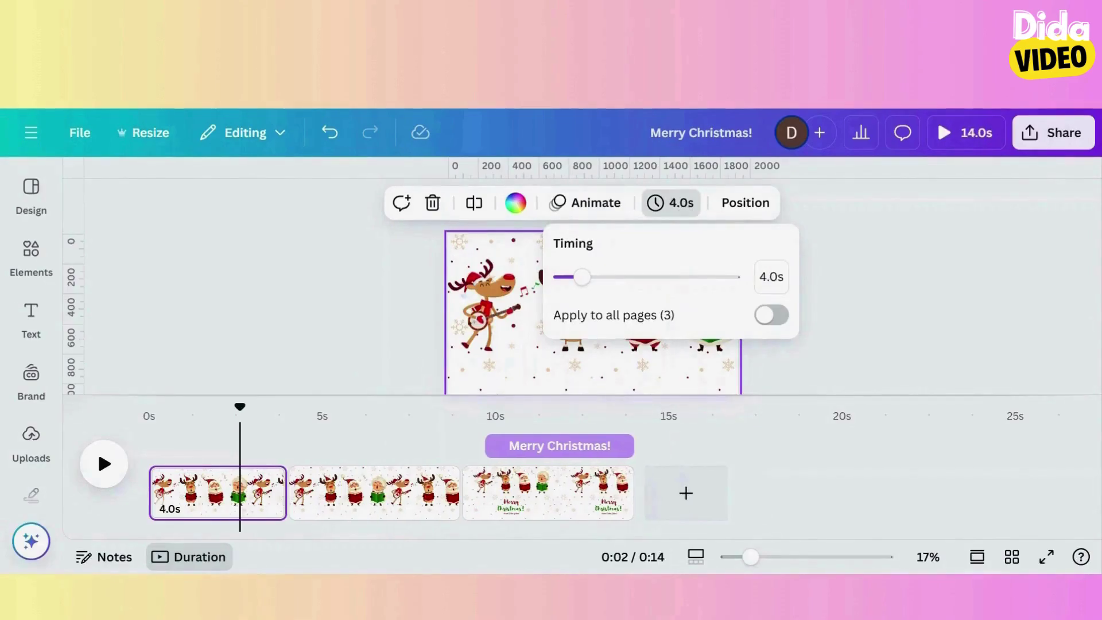
Step: Set the second page's duration to 2.0 seconds and select the third page
{"action": "left_click", "coordinate": [381, 512]}
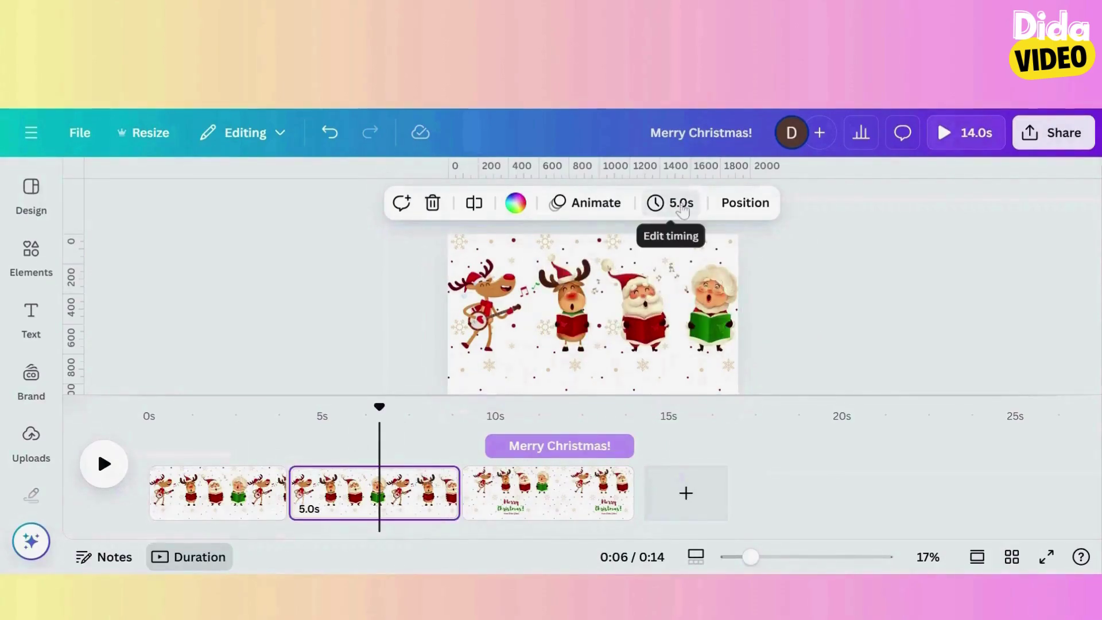
{"action": "left_click", "coordinate": [680, 203]}
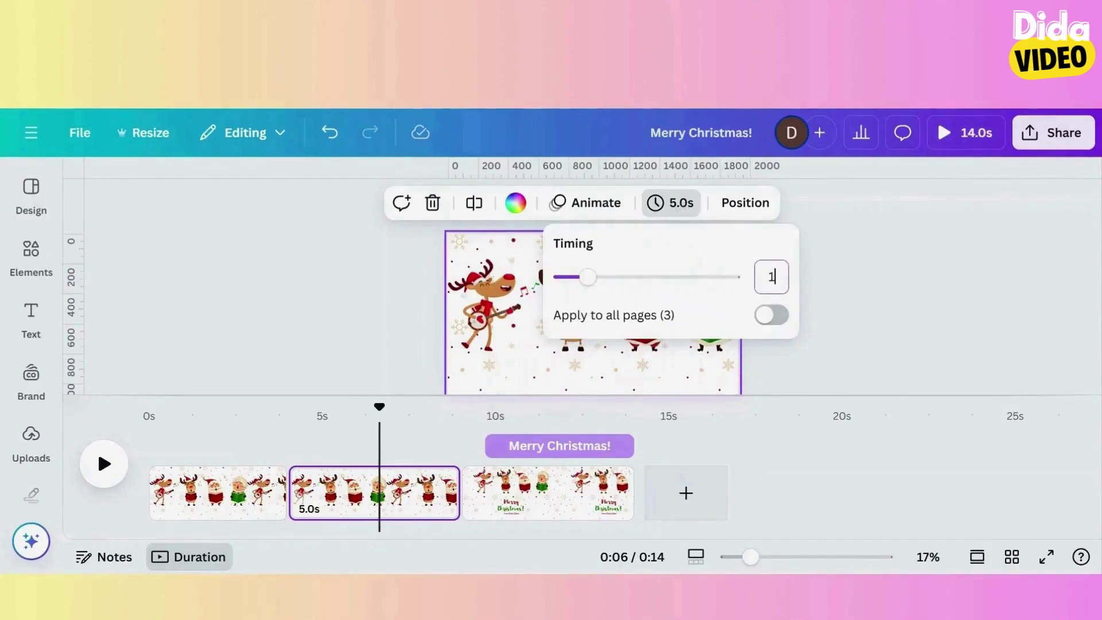
{"action": "type", "text": "1"}
{"action": "key", "text": "Return"}
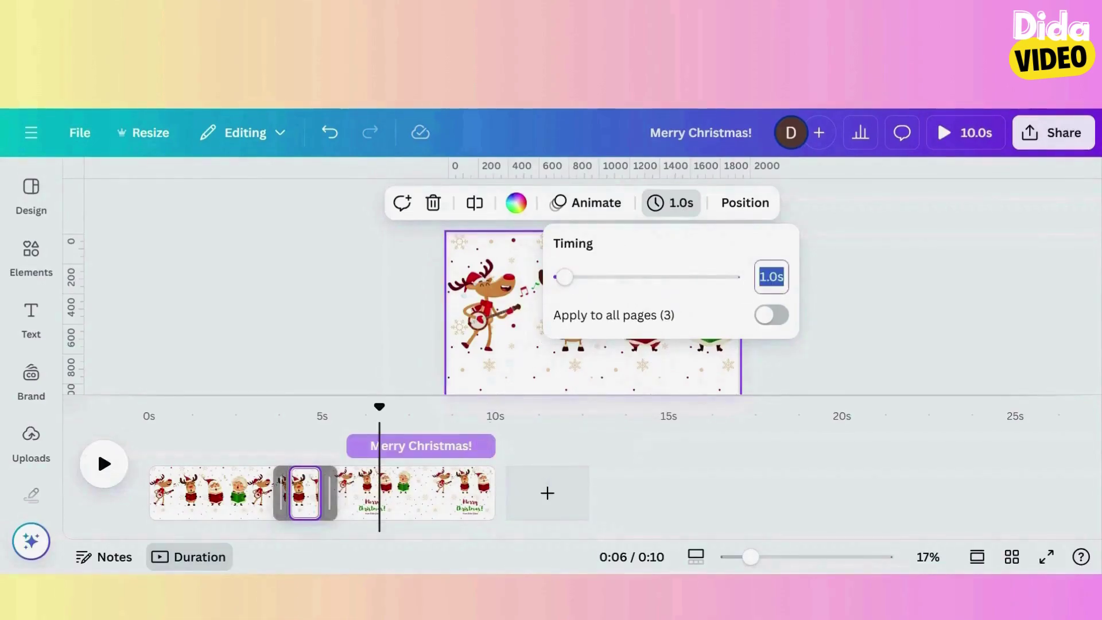
{"action": "type", "text": "2"}
{"action": "key", "text": "Return"}
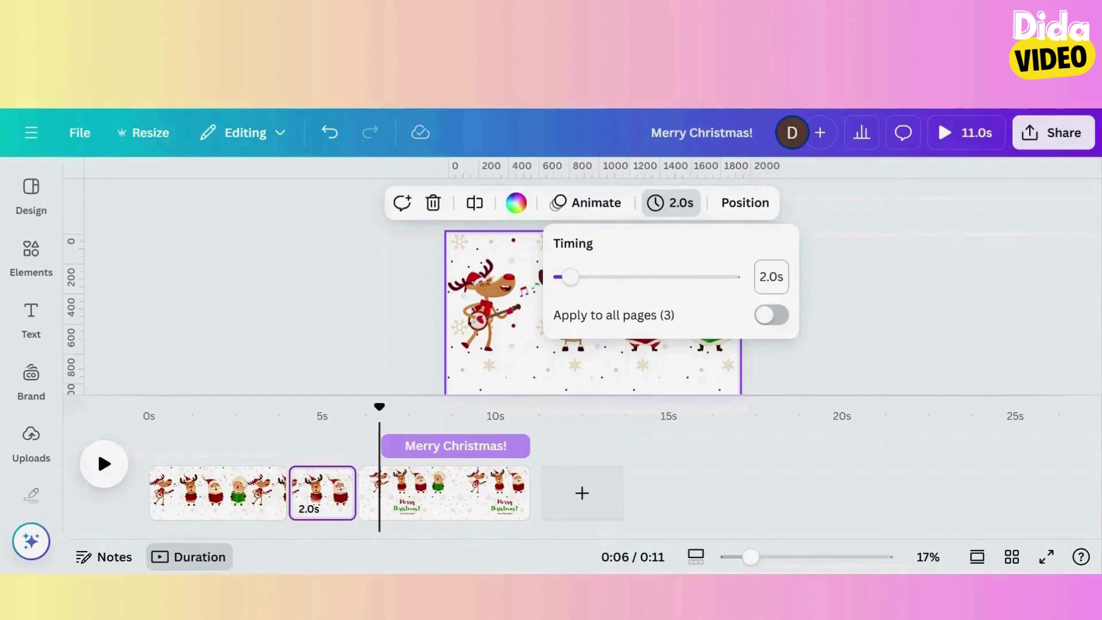
{"action": "left_click", "coordinate": [443, 502]}
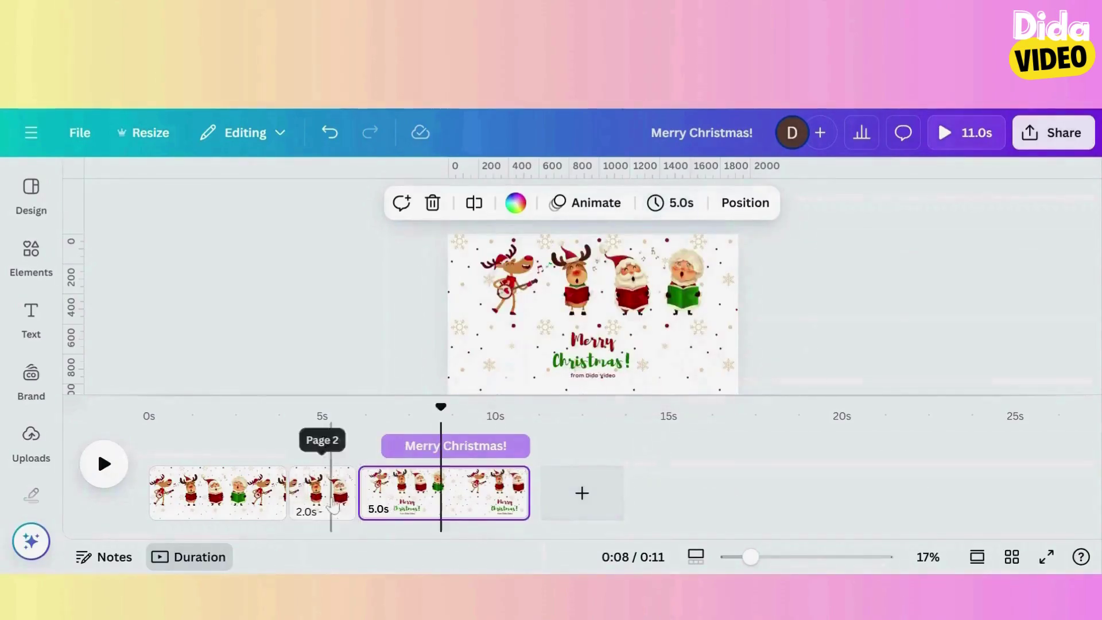
Step: Add a Match & Move transition between the second and third pages
{"action": "left_click_drag", "start_coordinate": [363, 504], "coordinate": [356, 504]}
{"action": "left_click", "coordinate": [346, 504]}
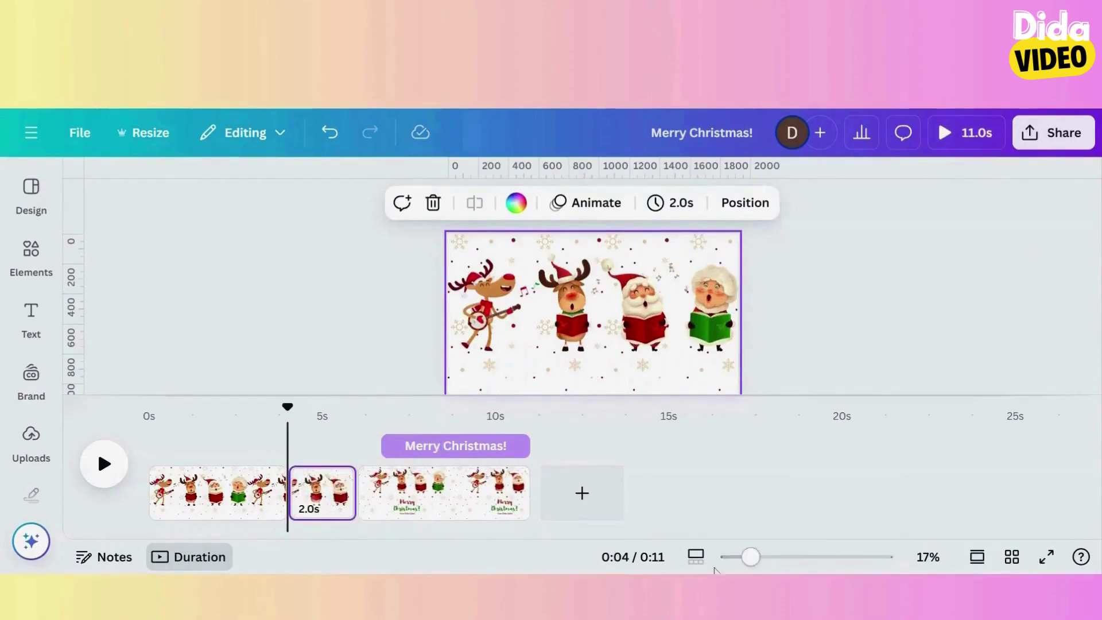
{"action": "left_click", "coordinate": [696, 556]}
{"action": "left_click", "coordinate": [805, 557]}
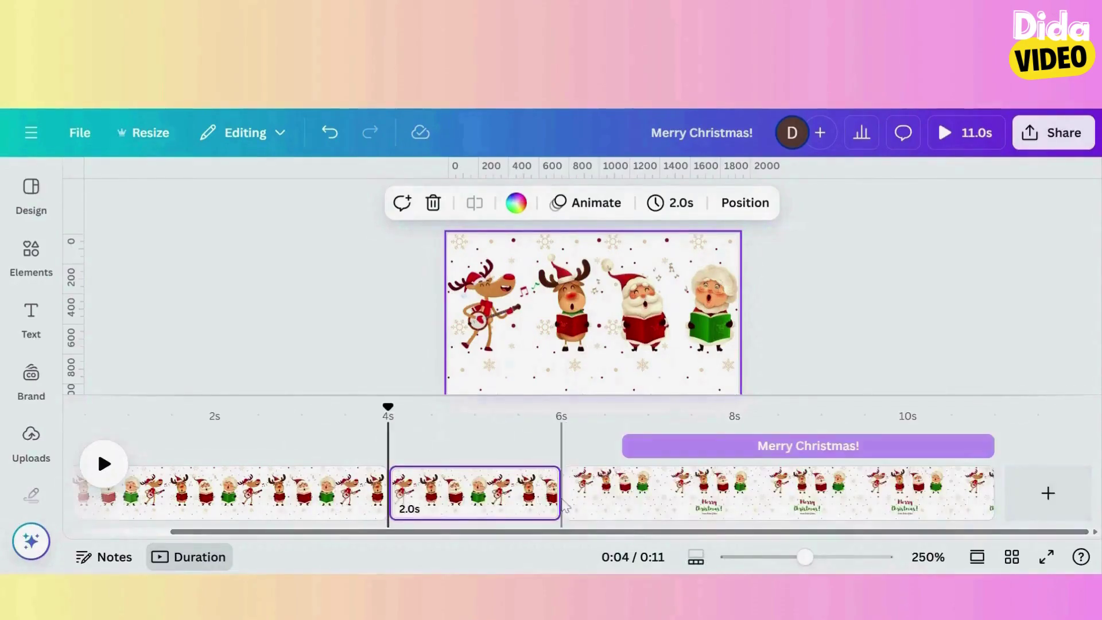
{"action": "left_click", "coordinate": [561, 507]}
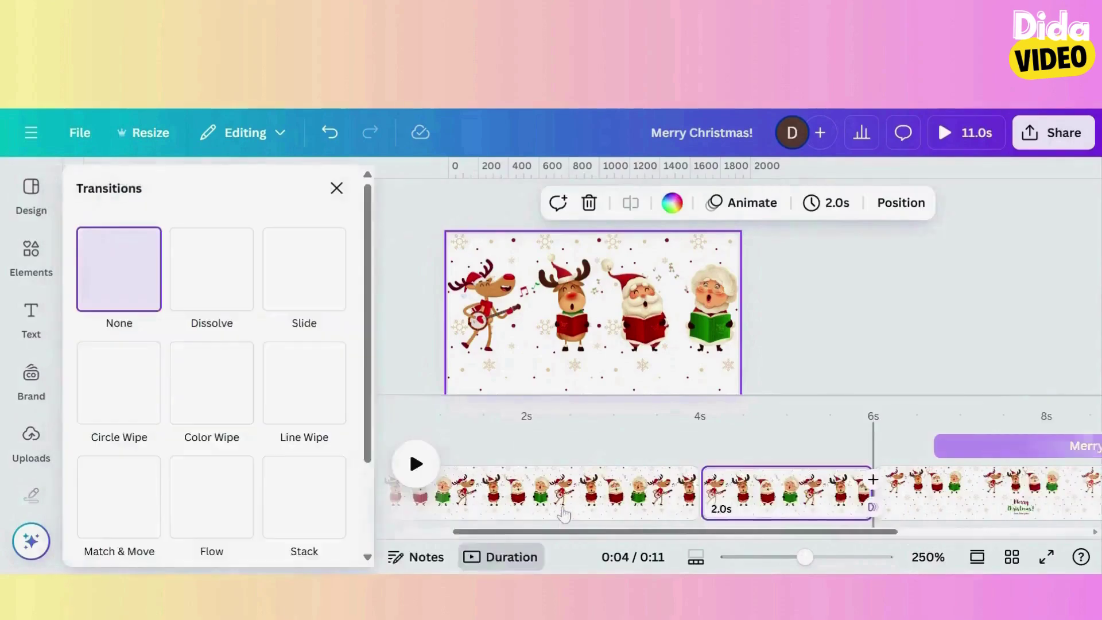
{"action": "left_click", "coordinate": [159, 476]}
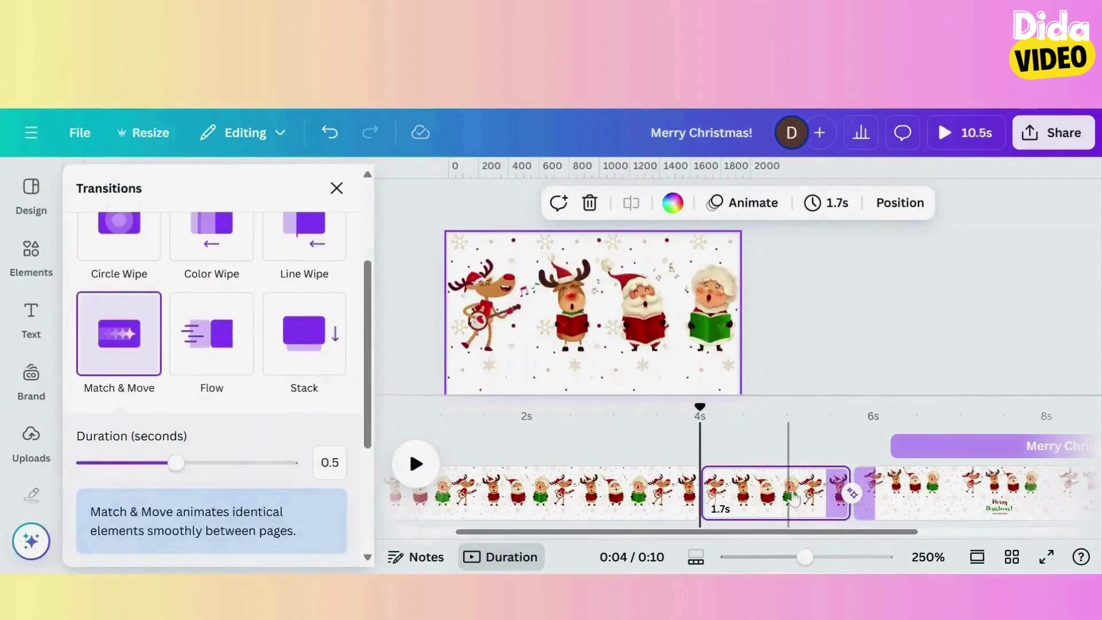
Step: Preview the transition by playing the video from the middle of the second page into the third
{"action": "left_click", "coordinate": [792, 497]}
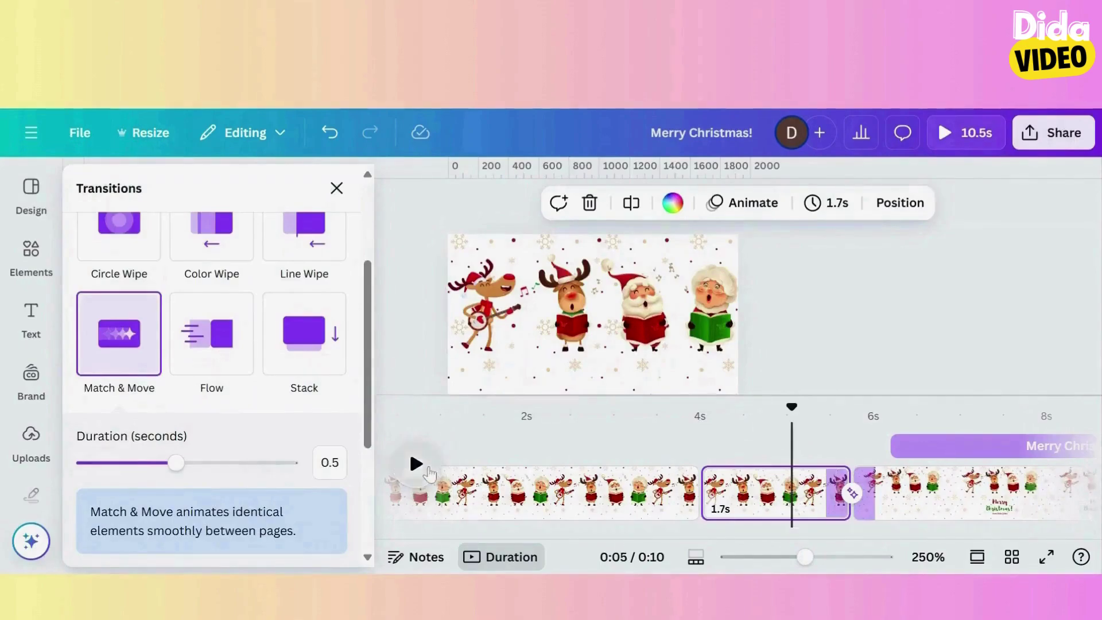
{"action": "left_click", "coordinate": [416, 464]}
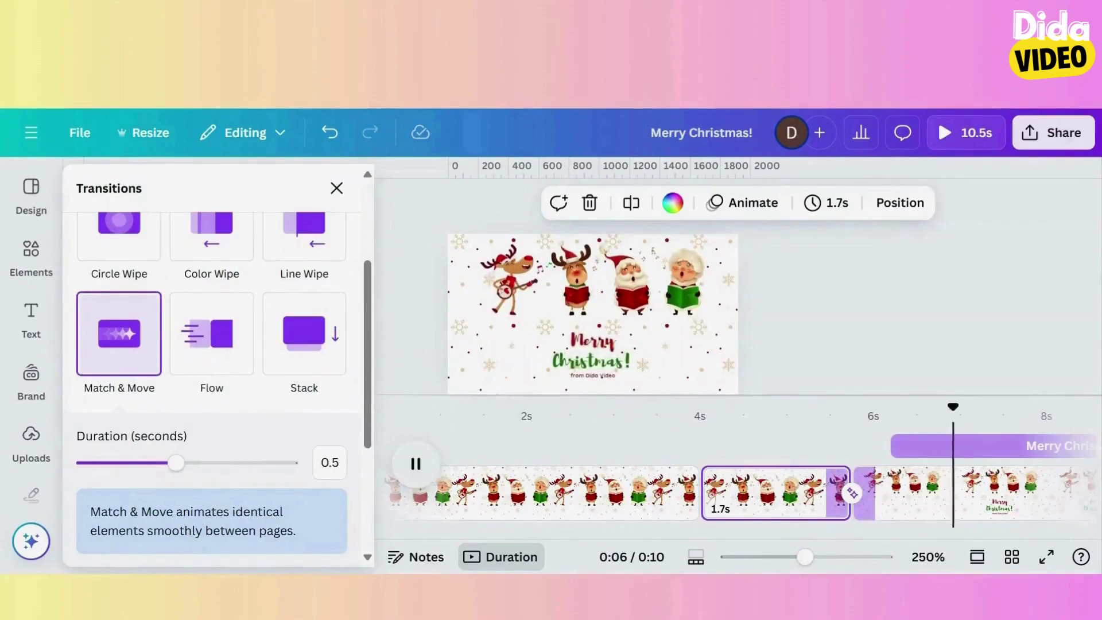
{"action": "left_click", "coordinate": [428, 471]}
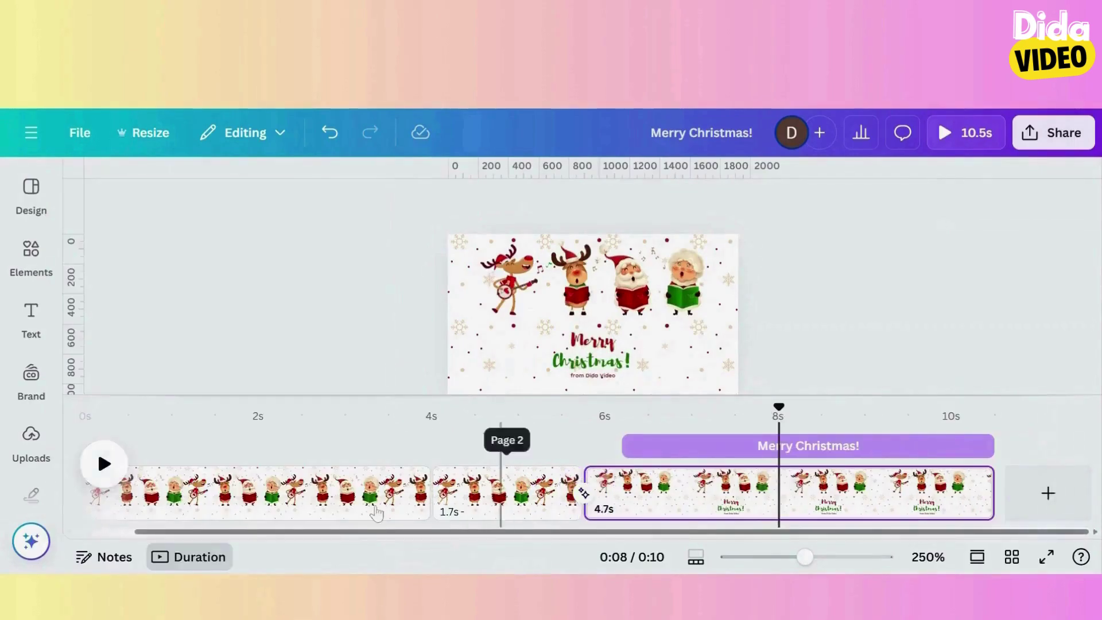
Step: Play the video from the start of the first page through to the greeting to check the pacing
{"action": "left_click", "coordinate": [368, 509]}
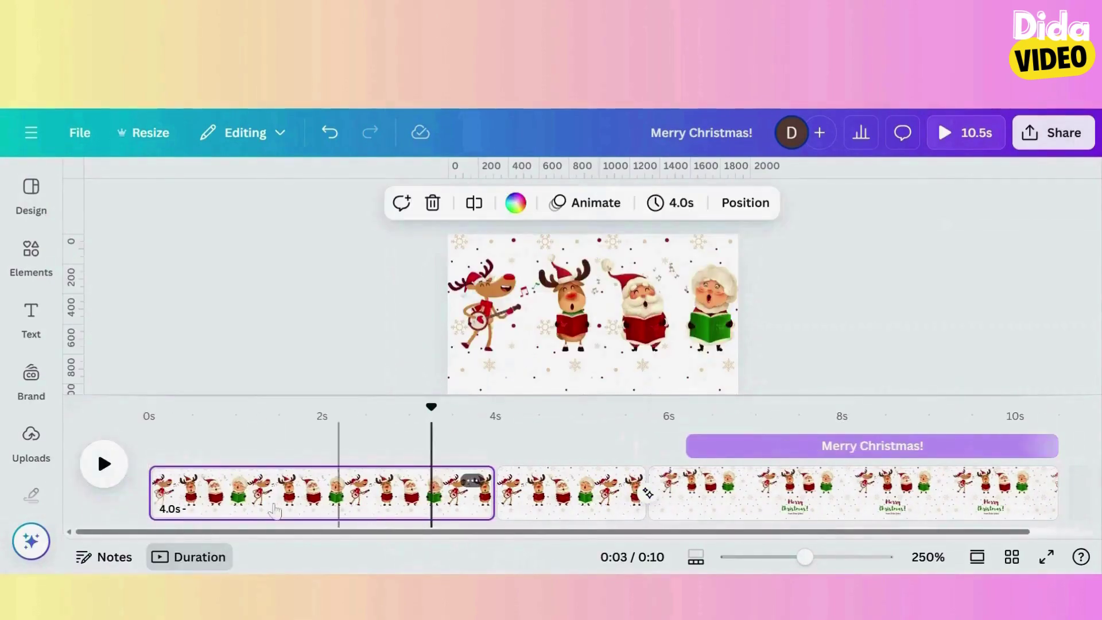
{"action": "left_click", "coordinate": [148, 481]}
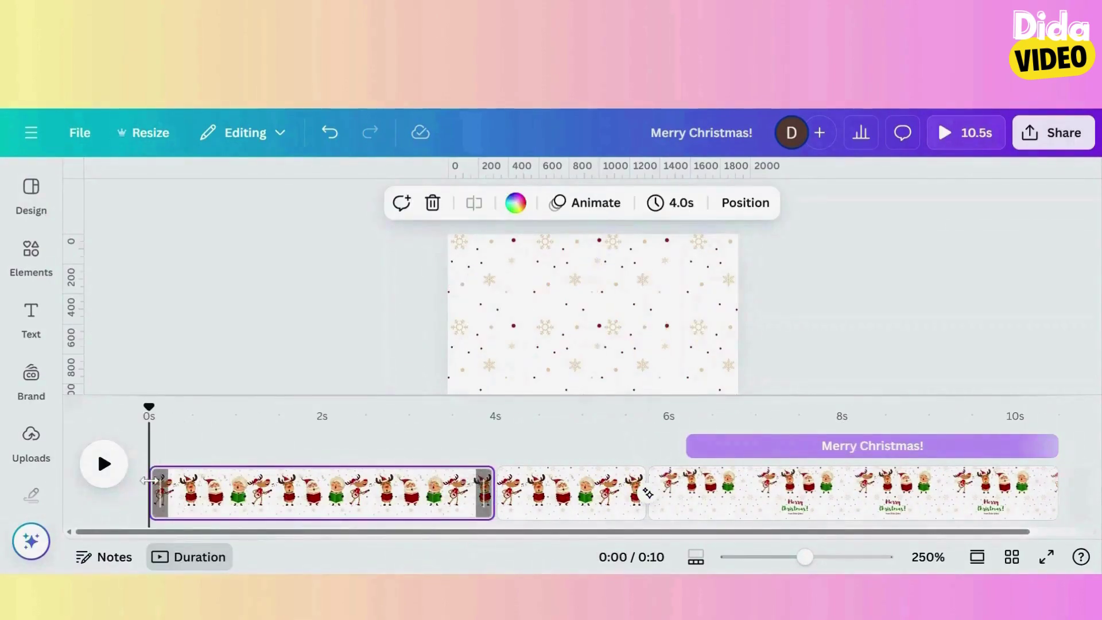
{"action": "left_click", "coordinate": [96, 467]}
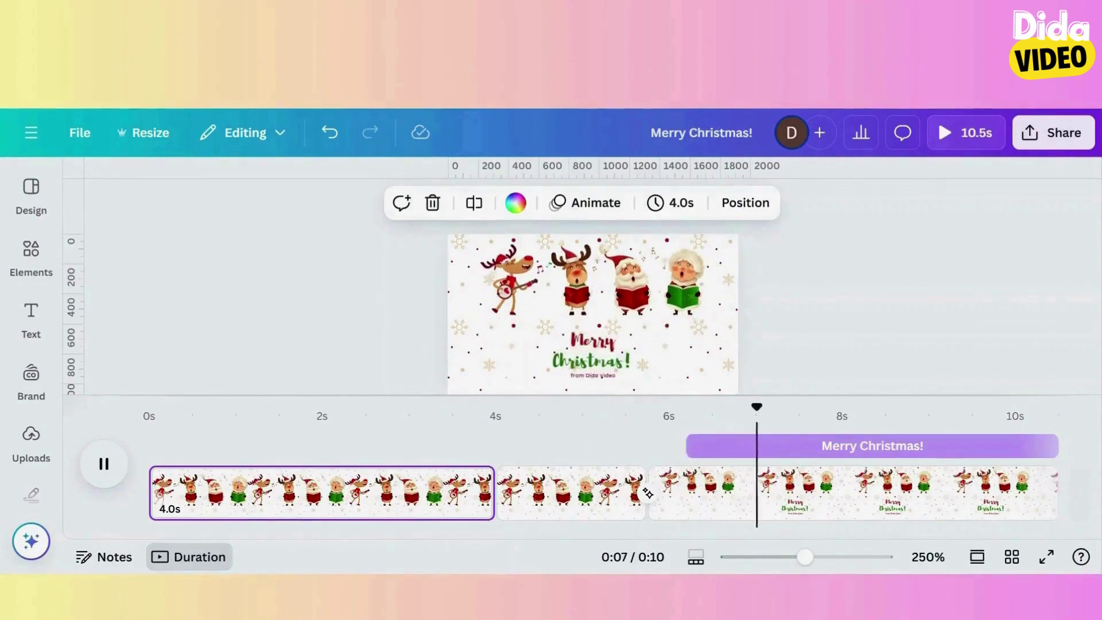
{"action": "left_click", "coordinate": [104, 464]}
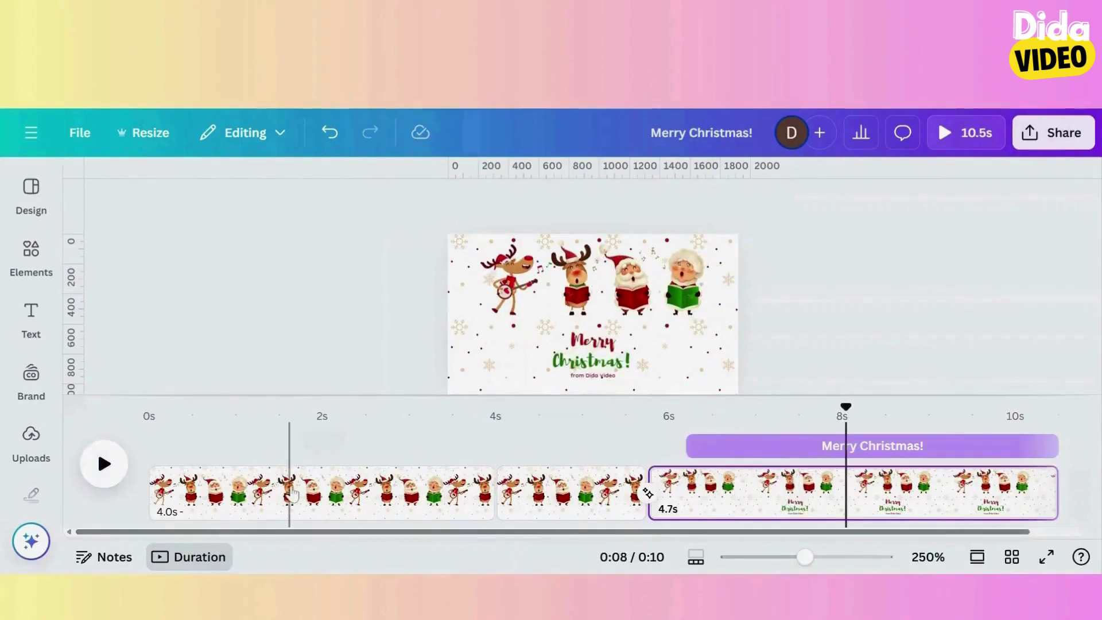
Step: Set the first page's duration to 3.0 seconds
{"action": "left_click", "coordinate": [289, 494]}
{"action": "left_click", "coordinate": [676, 203]}
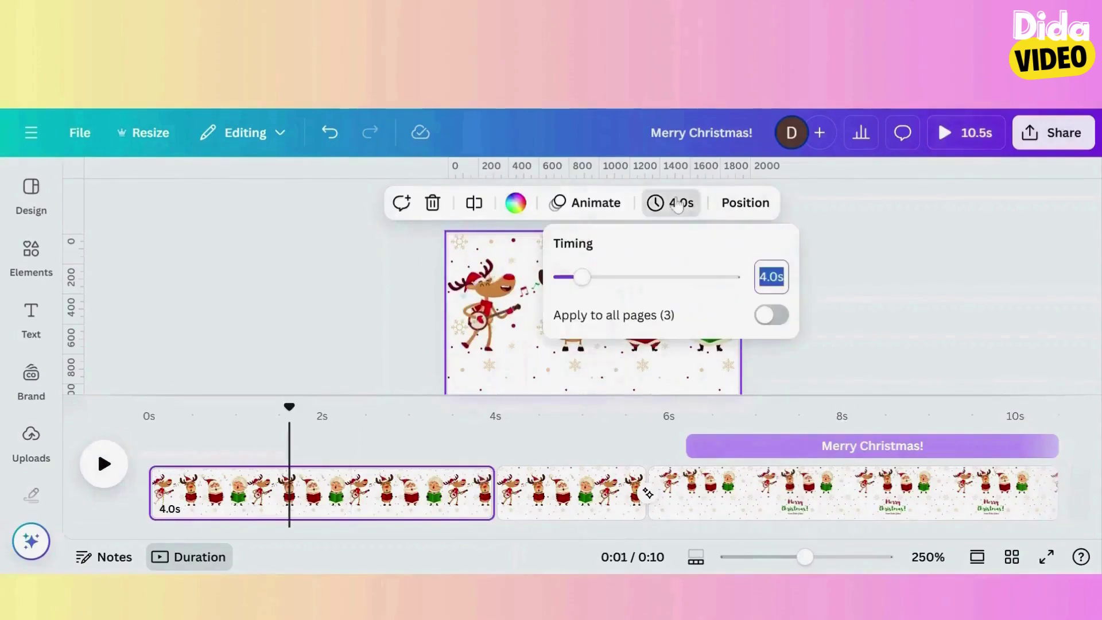
{"action": "type", "text": "3"}
{"action": "key", "text": "Return"}
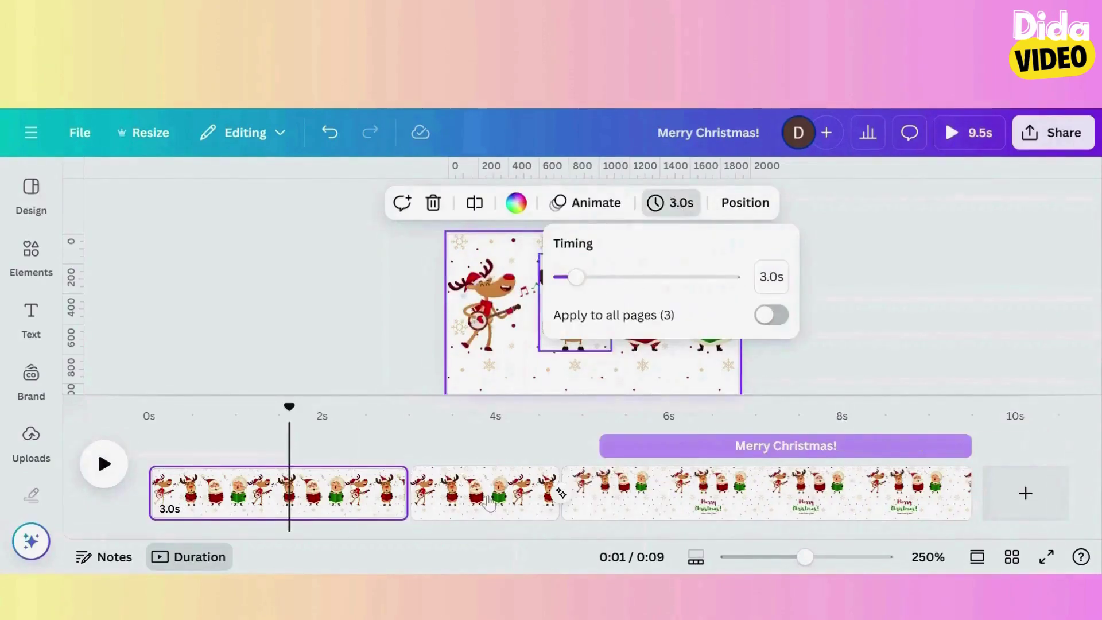
Step: Set the second page's duration to 1.0 second
{"action": "left_click", "coordinate": [492, 500]}
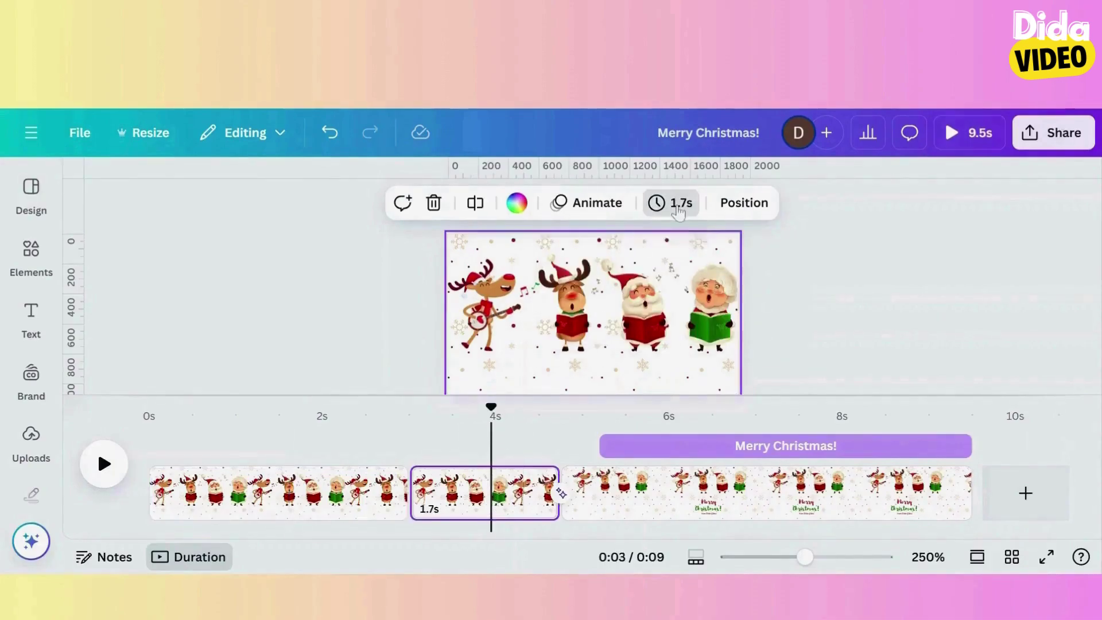
{"action": "left_click", "coordinate": [678, 206]}
{"action": "type", "text": "1"}
{"action": "key", "text": "Return"}
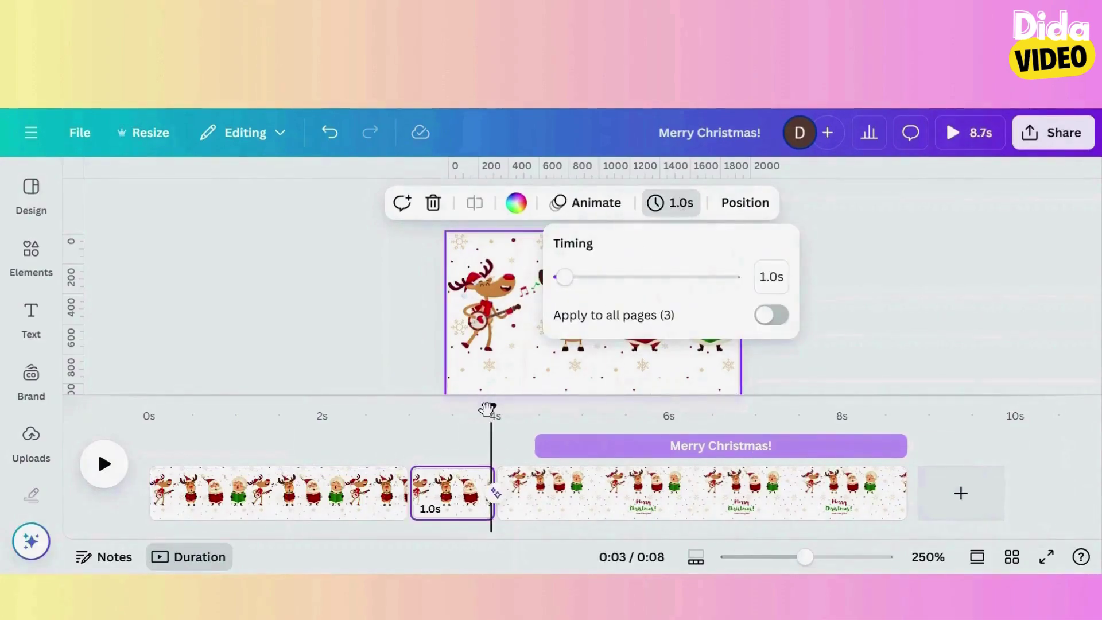
Step: Play the retimed video from the beginning and view the whole third page with its greeting
{"action": "left_click", "coordinate": [156, 505]}
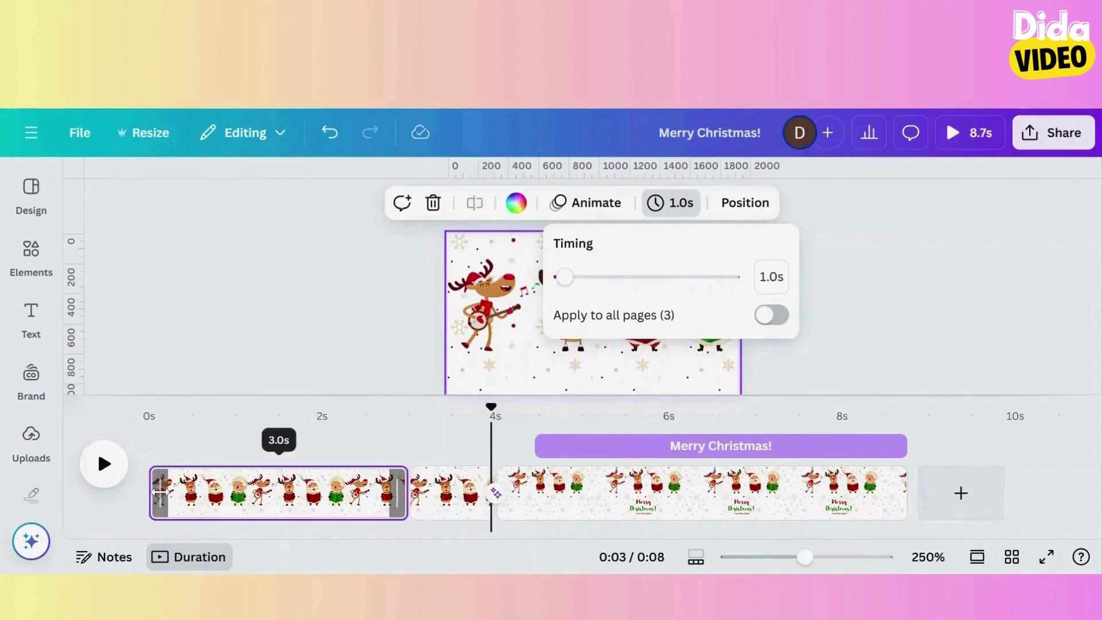
{"action": "left_click", "coordinate": [102, 463]}
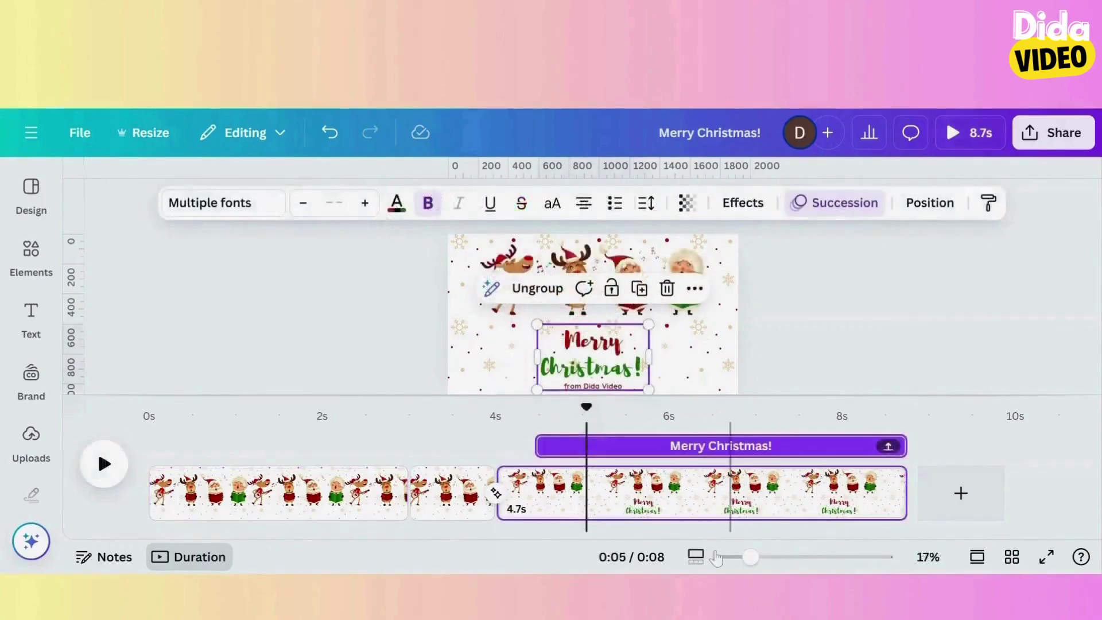
{"action": "left_click", "coordinate": [741, 557]}
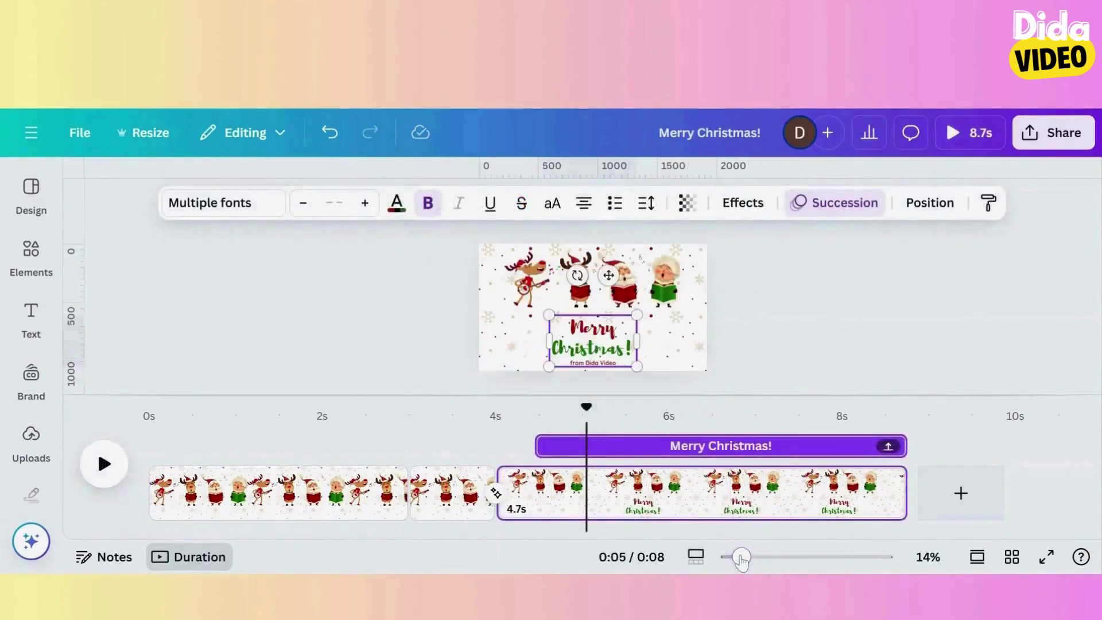
{"action": "left_click", "coordinate": [849, 493]}
Step: Download all three pages of the design as a GIF at size 1 (1920 × 1080 px)
{"action": "left_click", "coordinate": [1059, 143]}
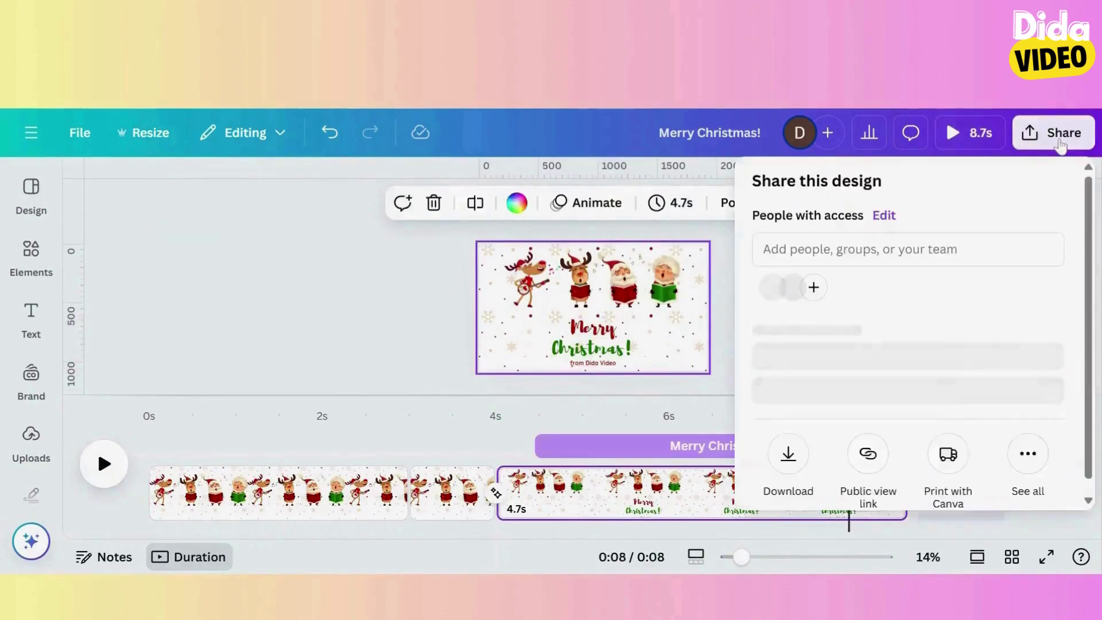
{"action": "scroll", "coordinate": [909, 334], "scroll_direction": "down", "scroll_amount": 2}
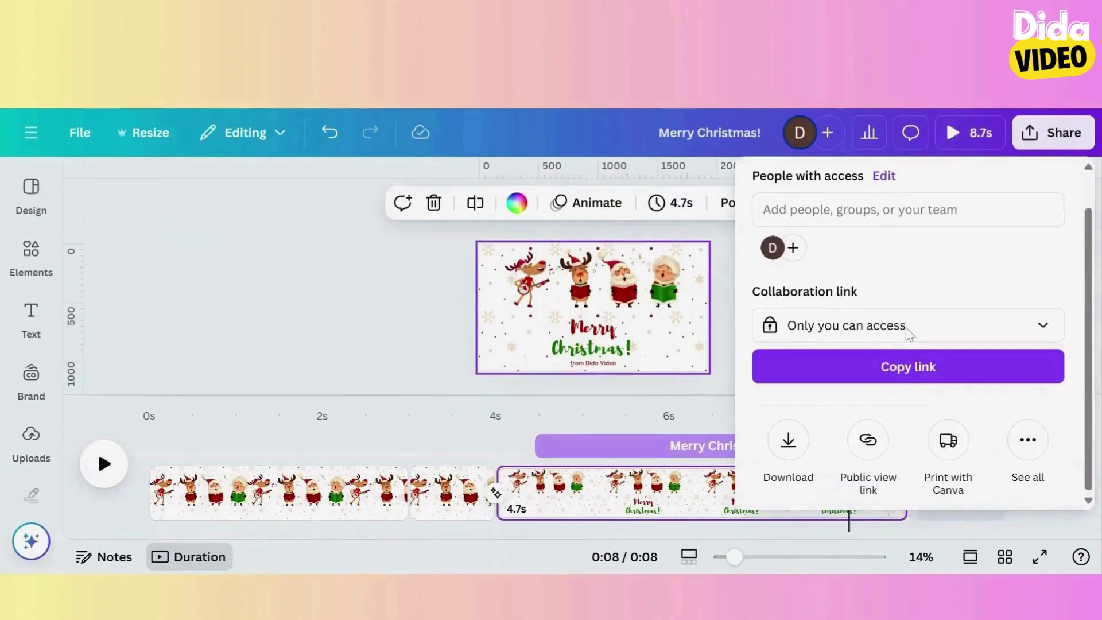
{"action": "left_click", "coordinate": [788, 447]}
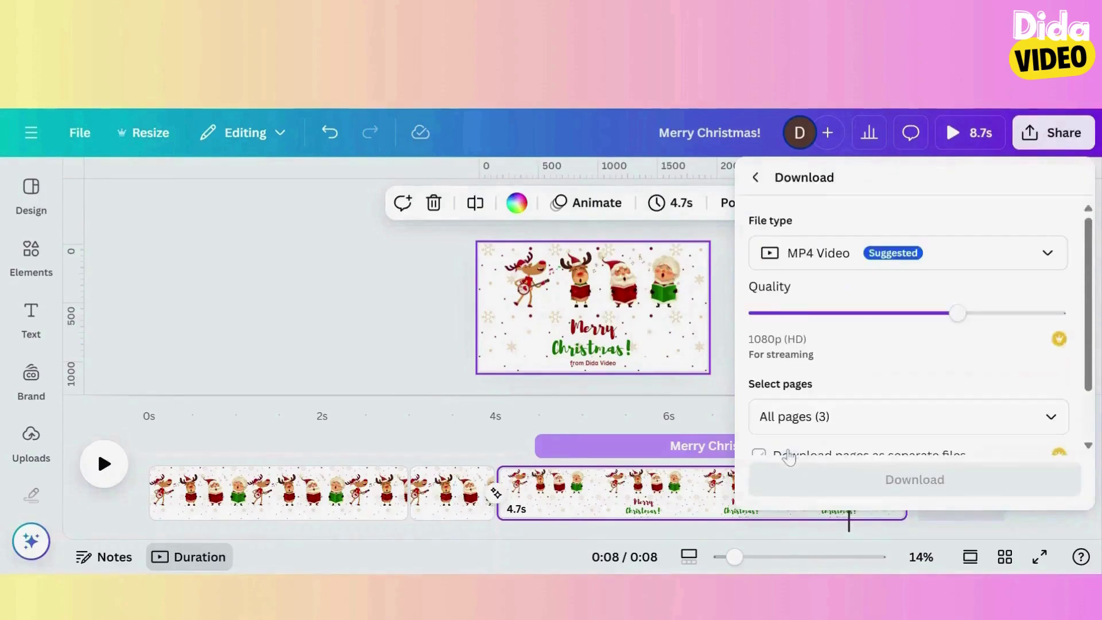
{"action": "scroll", "coordinate": [918, 333], "scroll_direction": "up", "scroll_amount": 1}
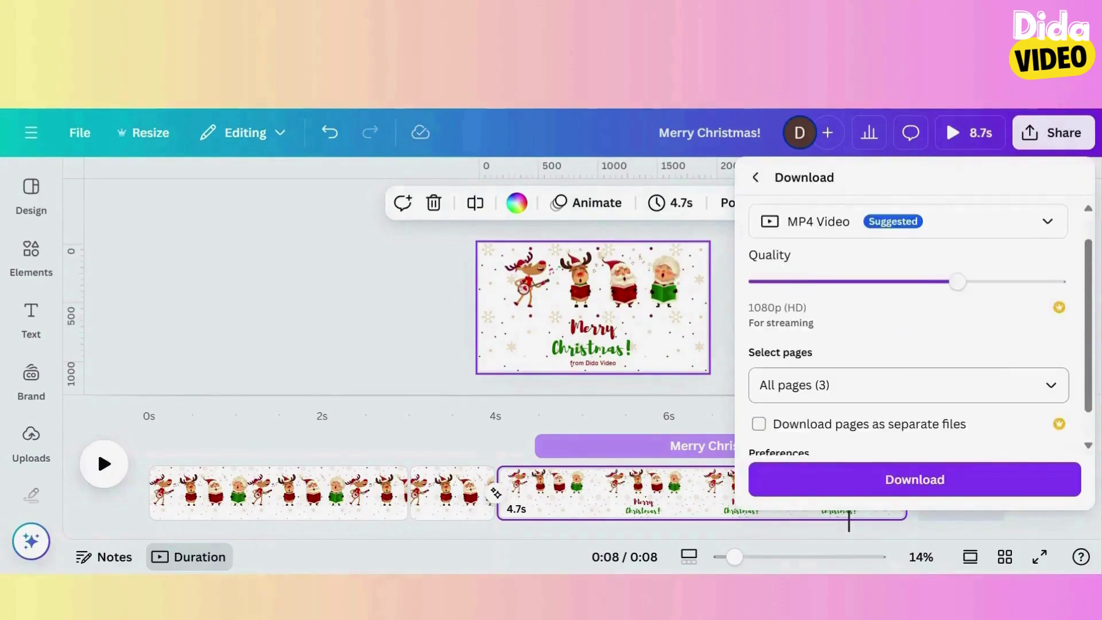
{"action": "left_click", "coordinate": [1043, 223]}
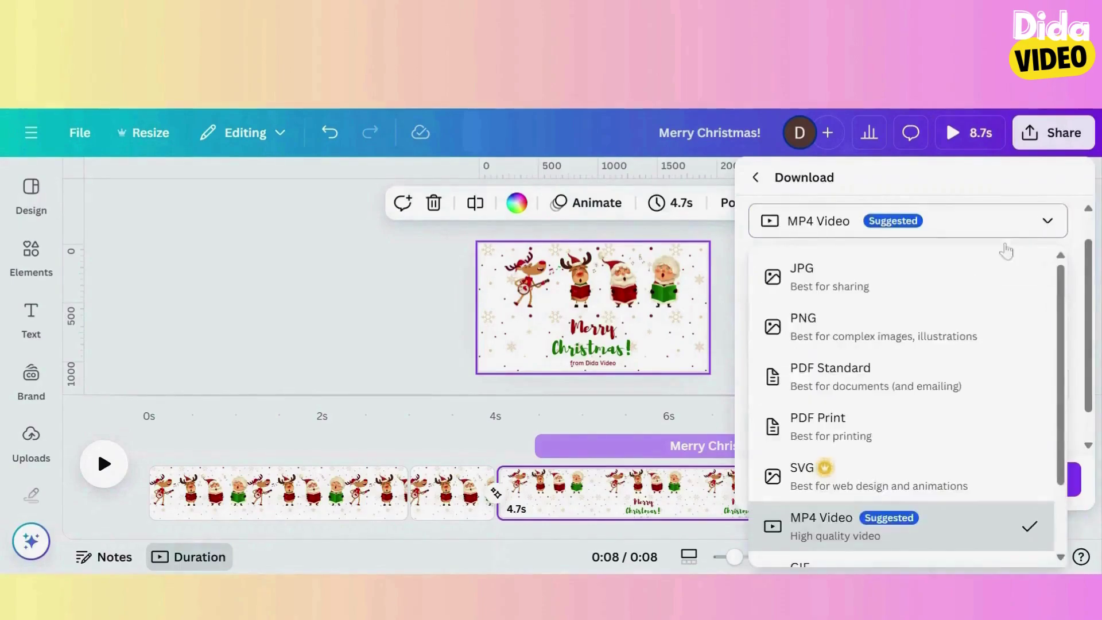
{"action": "scroll", "coordinate": [905, 419], "scroll_direction": "down", "scroll_amount": 2}
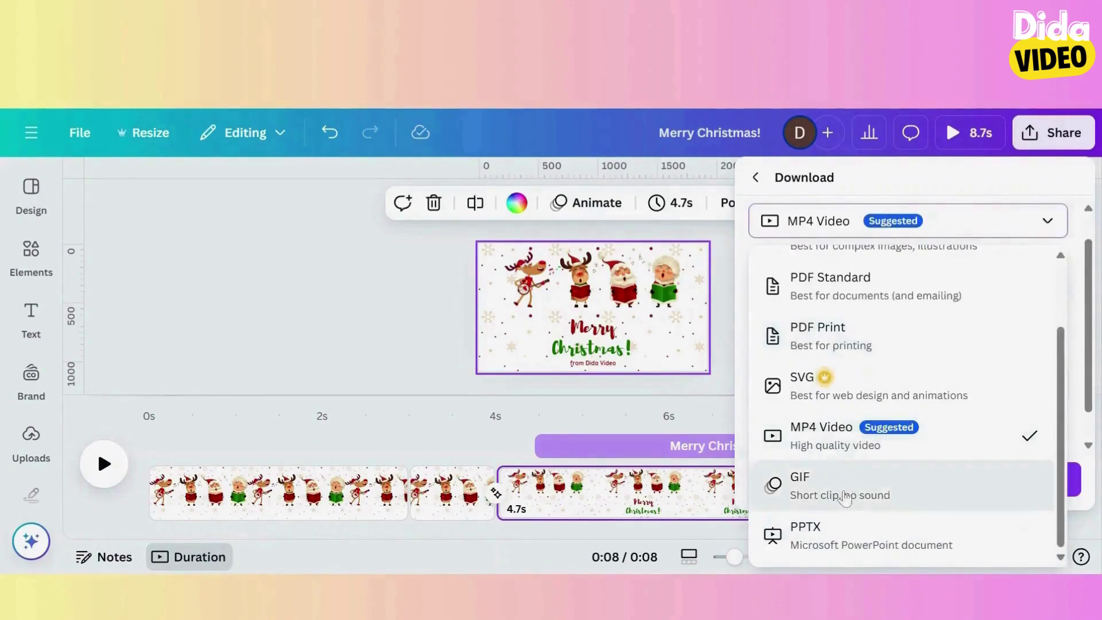
{"action": "left_click", "coordinate": [845, 497]}
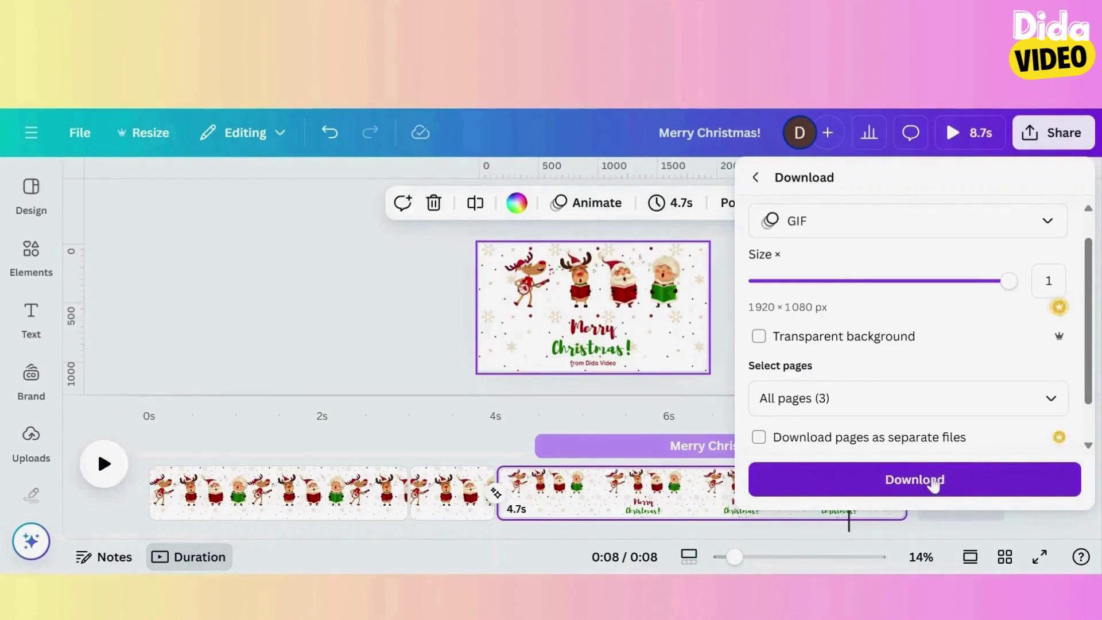
{"action": "left_click", "coordinate": [932, 485]}
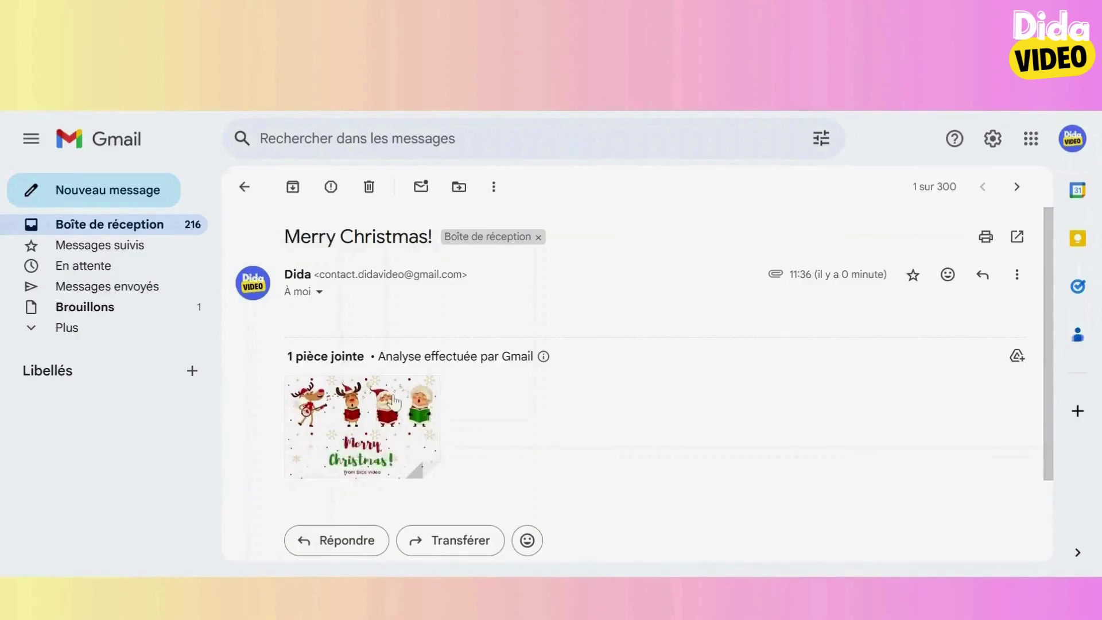
Step: In Gmail, open the GIF attachment of the "Merry Christmas!" message to view the animation
{"action": "mouse_move", "coordinate": [333, 438]}
{"action": "left_click", "coordinate": [366, 417]}
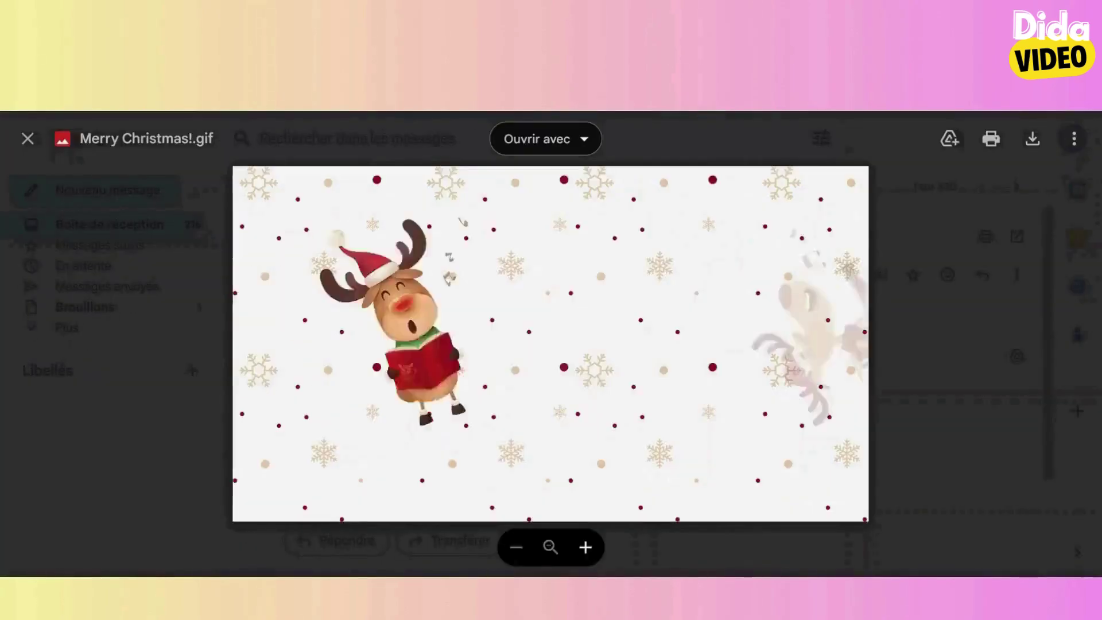